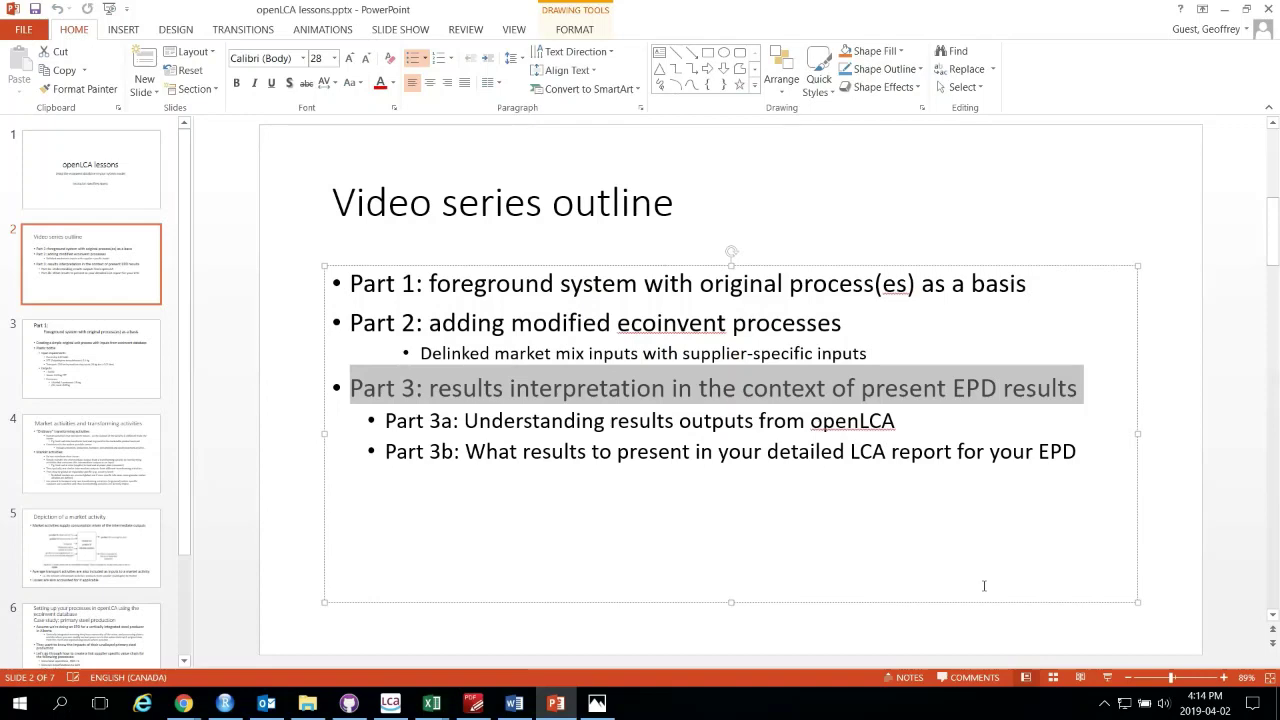
Switch to openLCA and expand the steel contribution tree through pig iron production, sinter production and iron ore beneficiation to iron mine operation
mouse_move(397, 710)
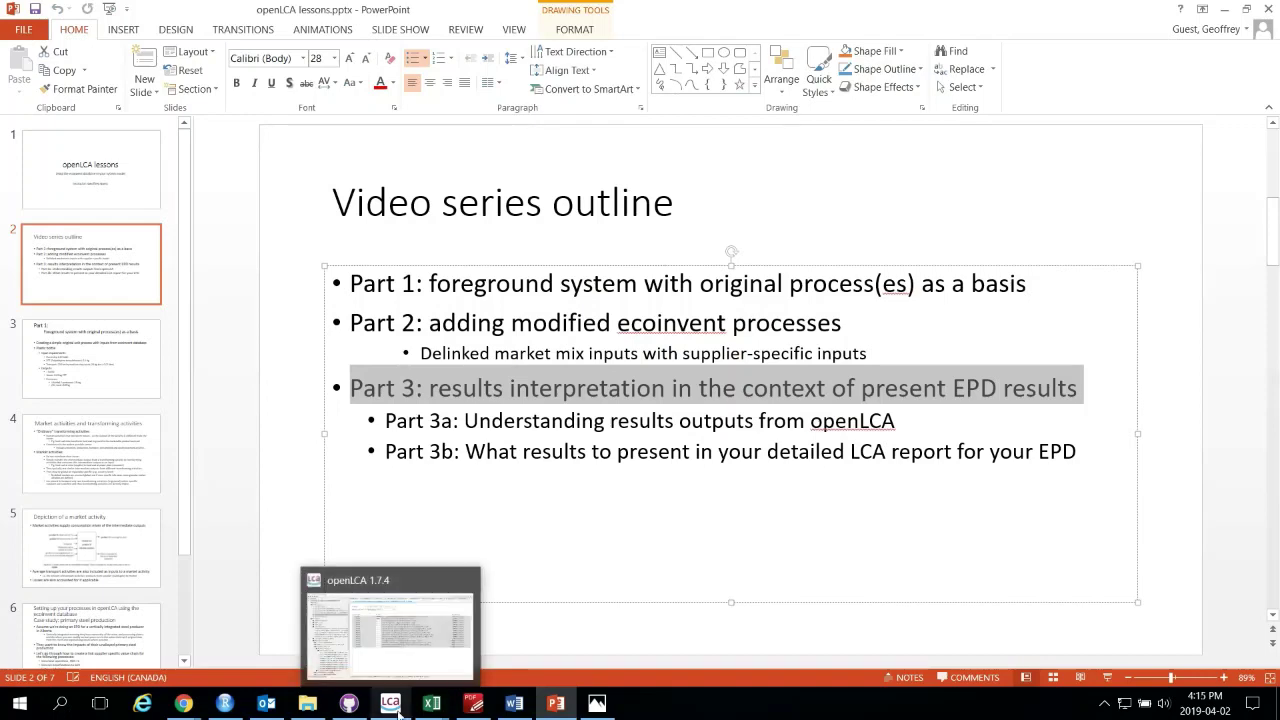
click(397, 710)
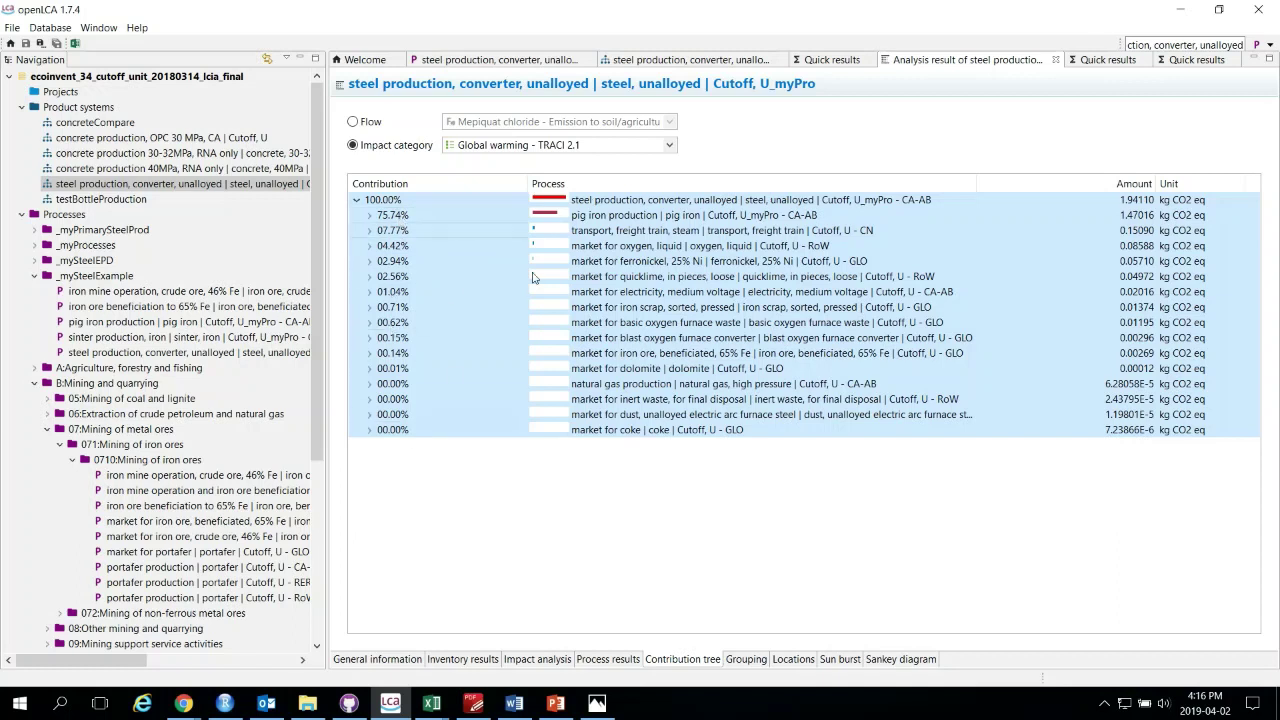
click(596, 204)
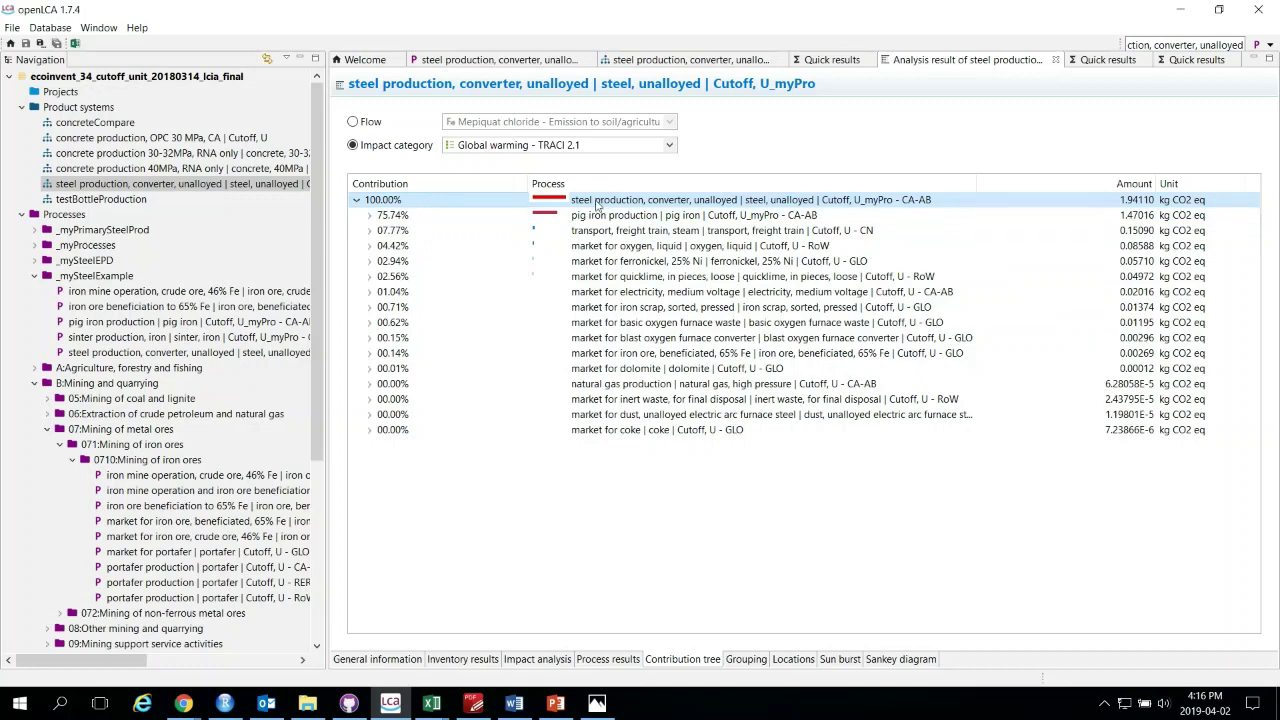
click(370, 216)
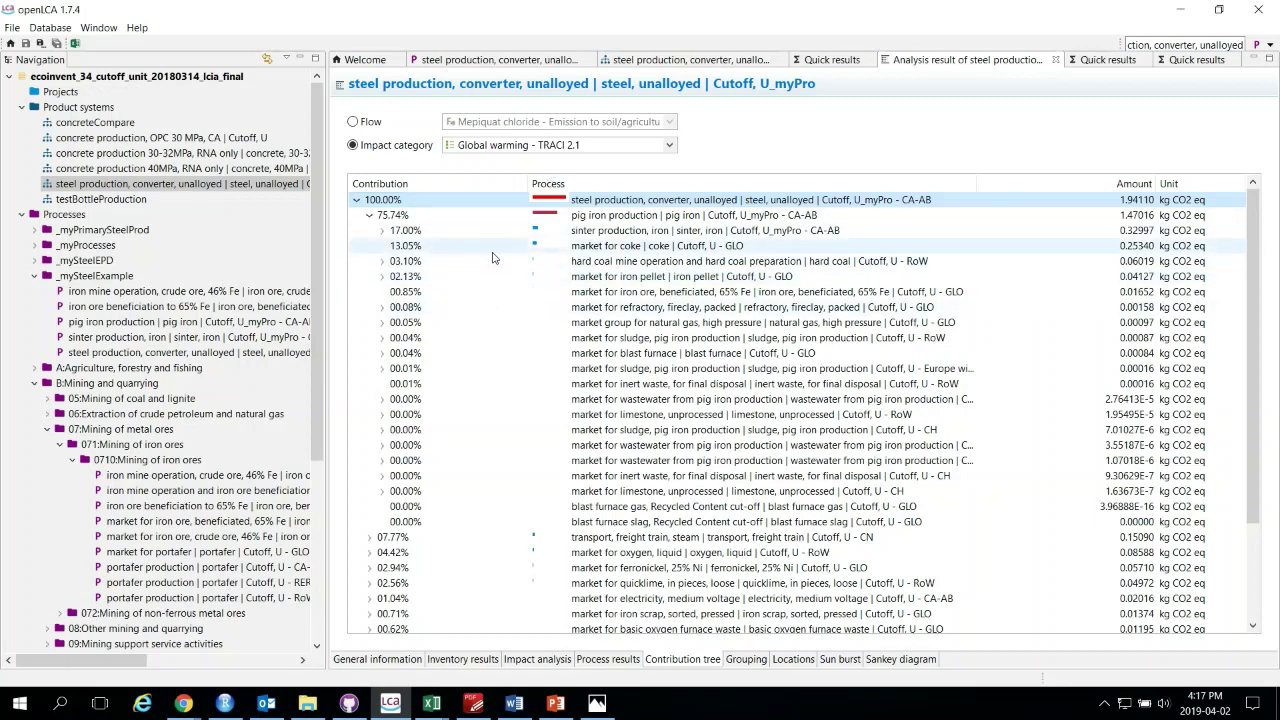
click(381, 231)
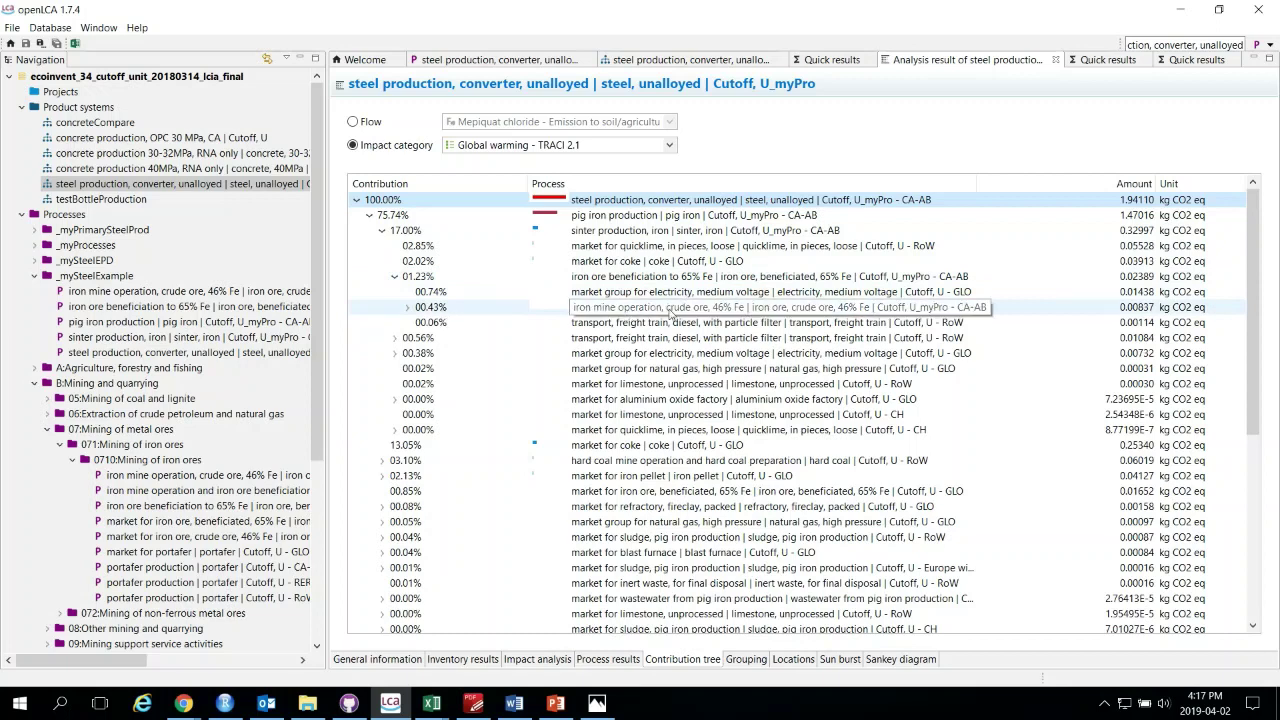
click(408, 308)
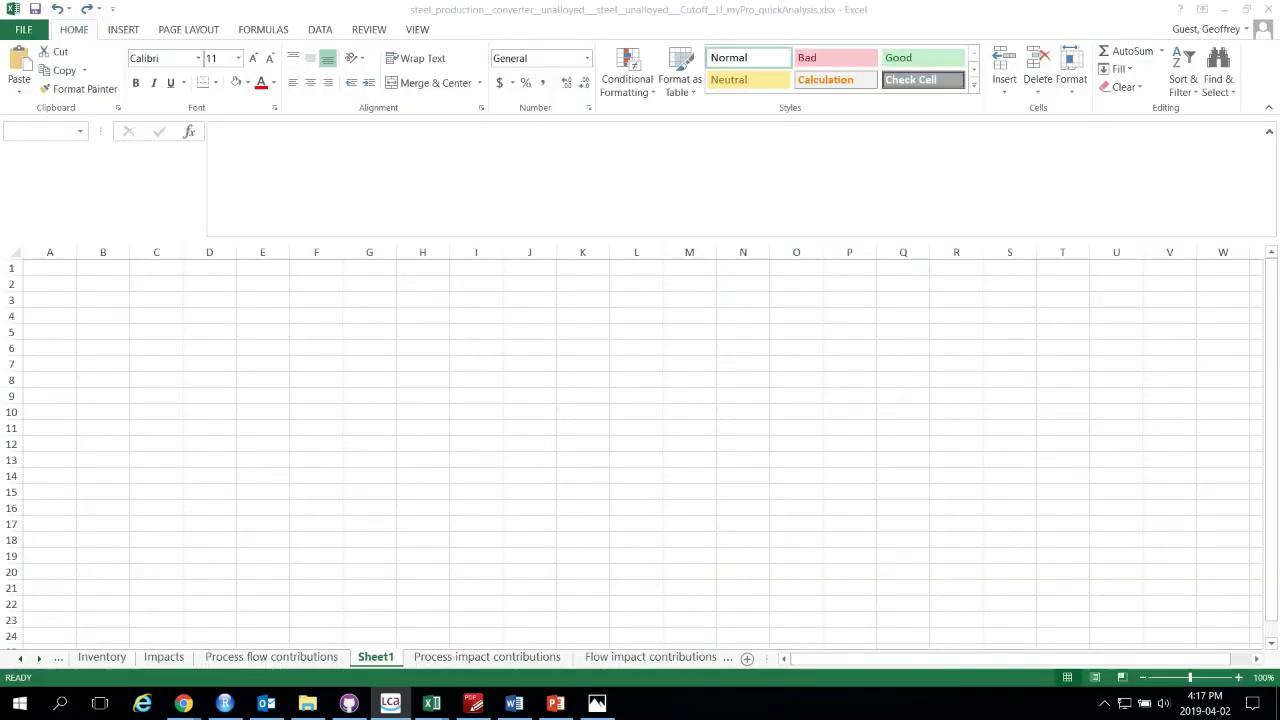
Switch to the Book1 workbook in Excel and check the Direct formula for steel production in L4 of Sheet3
click(431, 703)
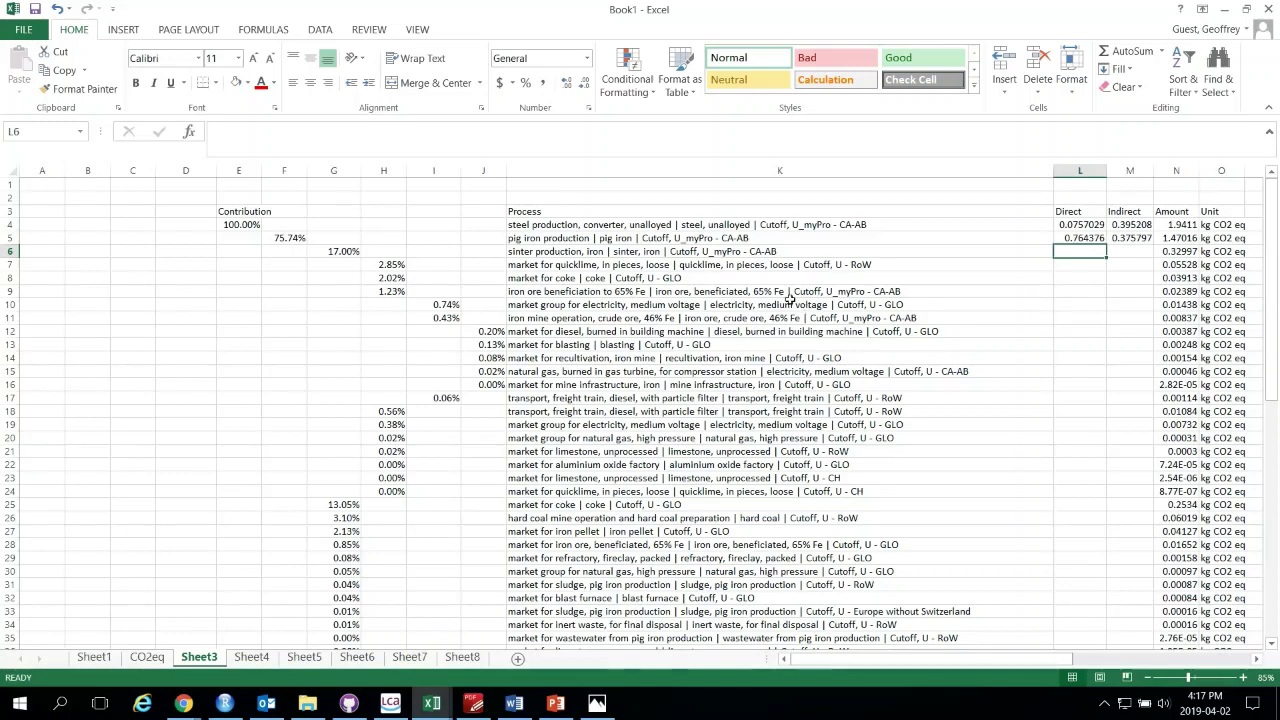
click(213, 291)
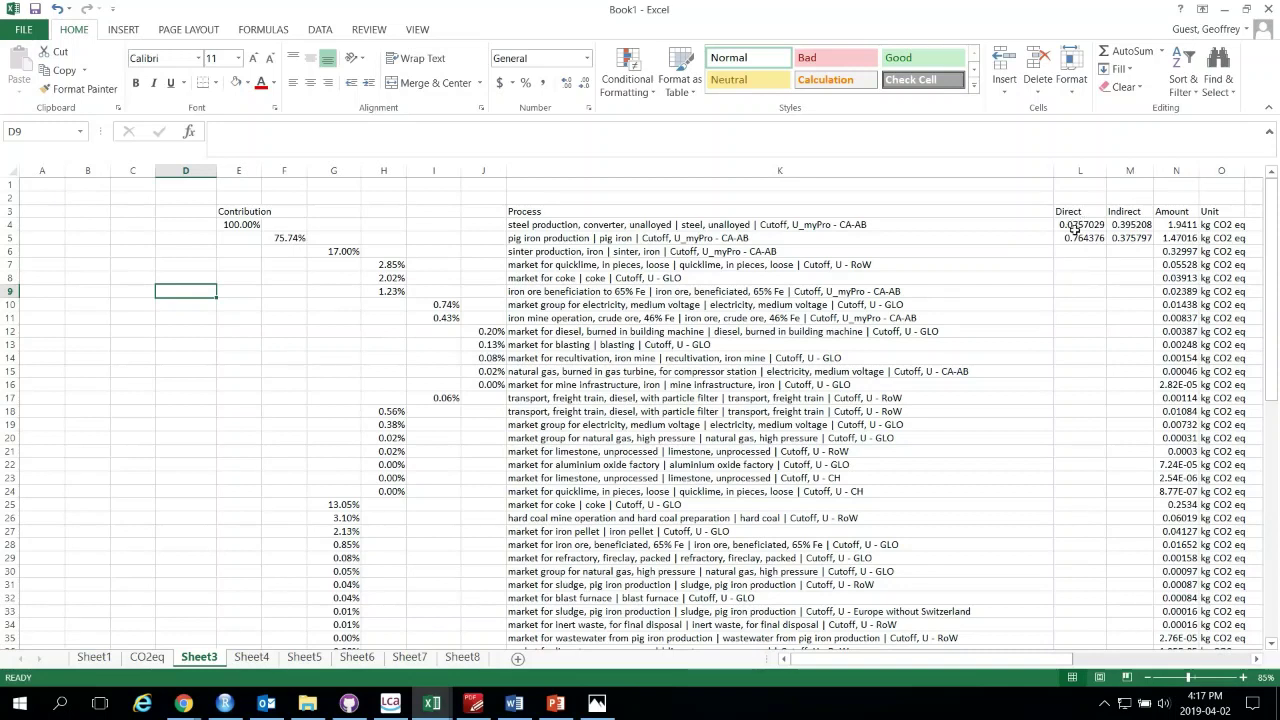
click(805, 231)
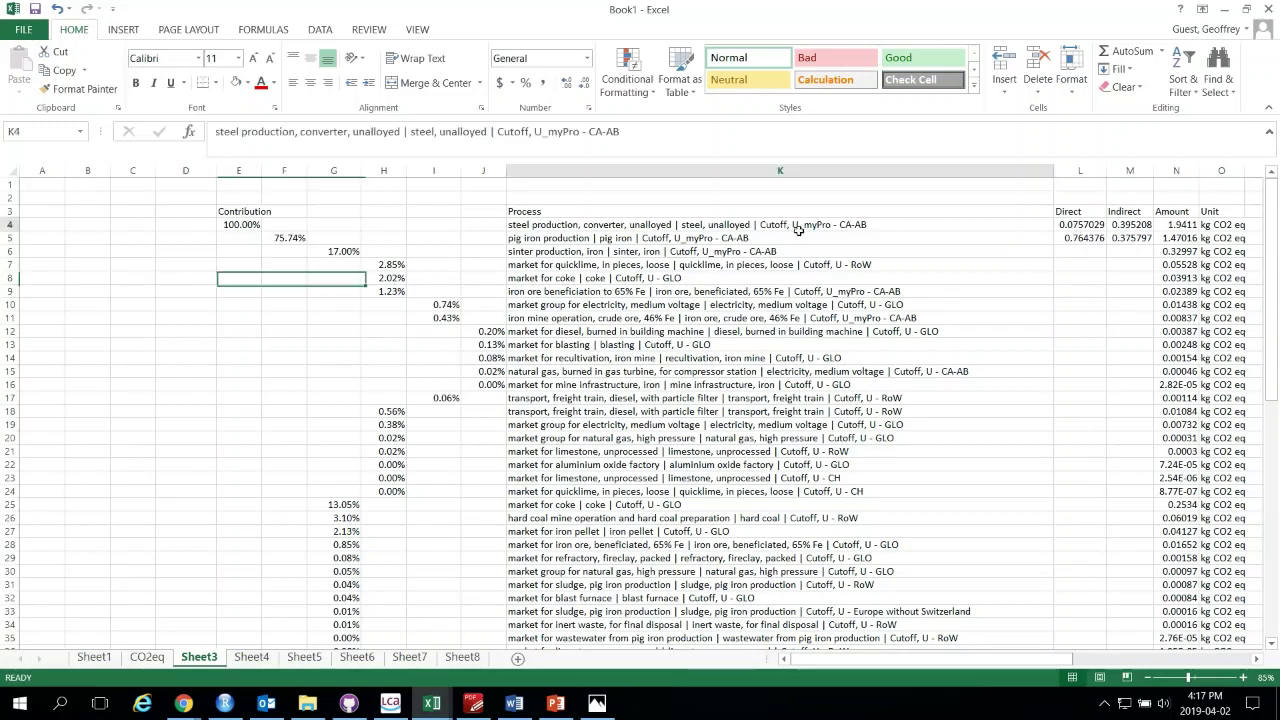
click(1056, 228)
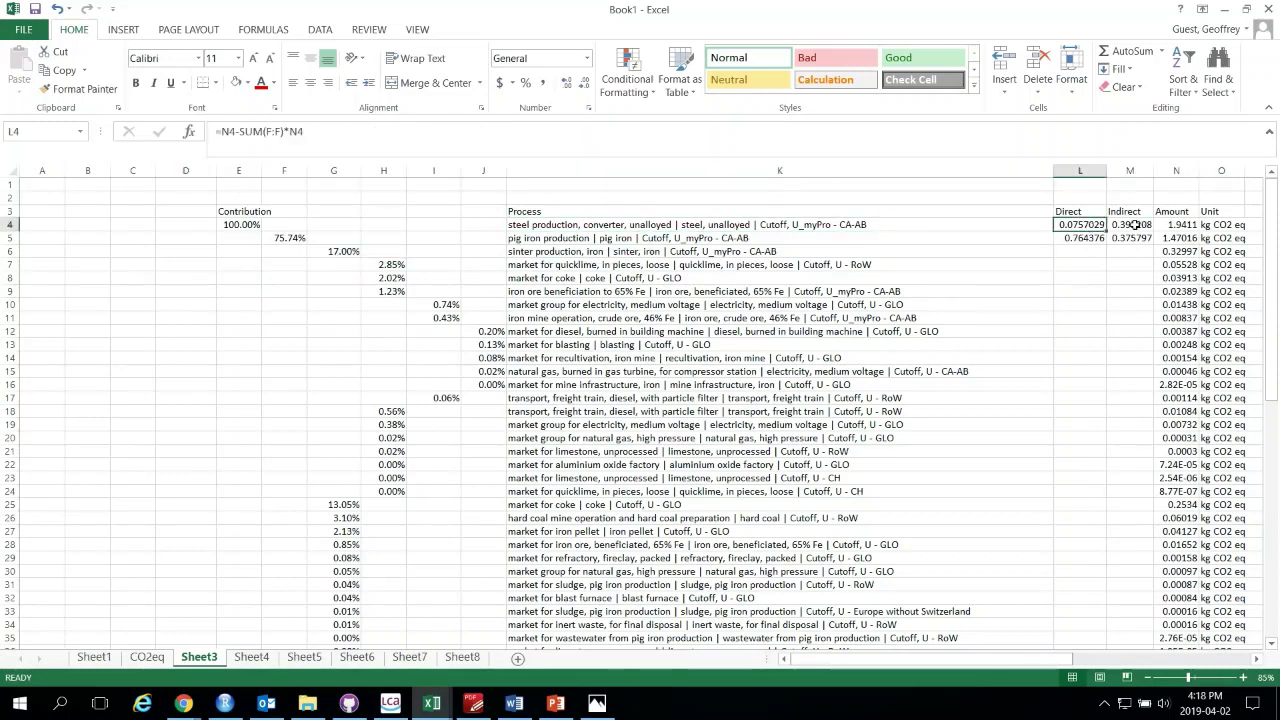
Examine the Indirect formula for steel production in M4 and trace the column F contributions it sums
click(1136, 226)
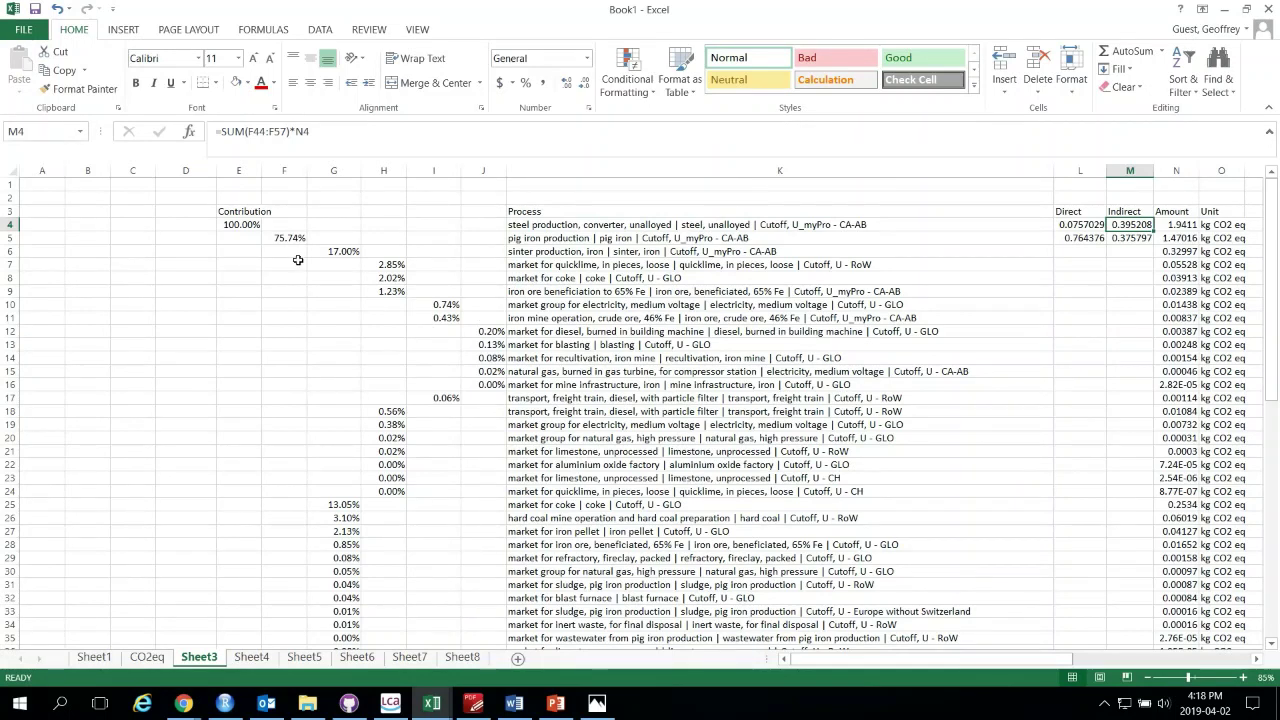
double_click(1136, 225)
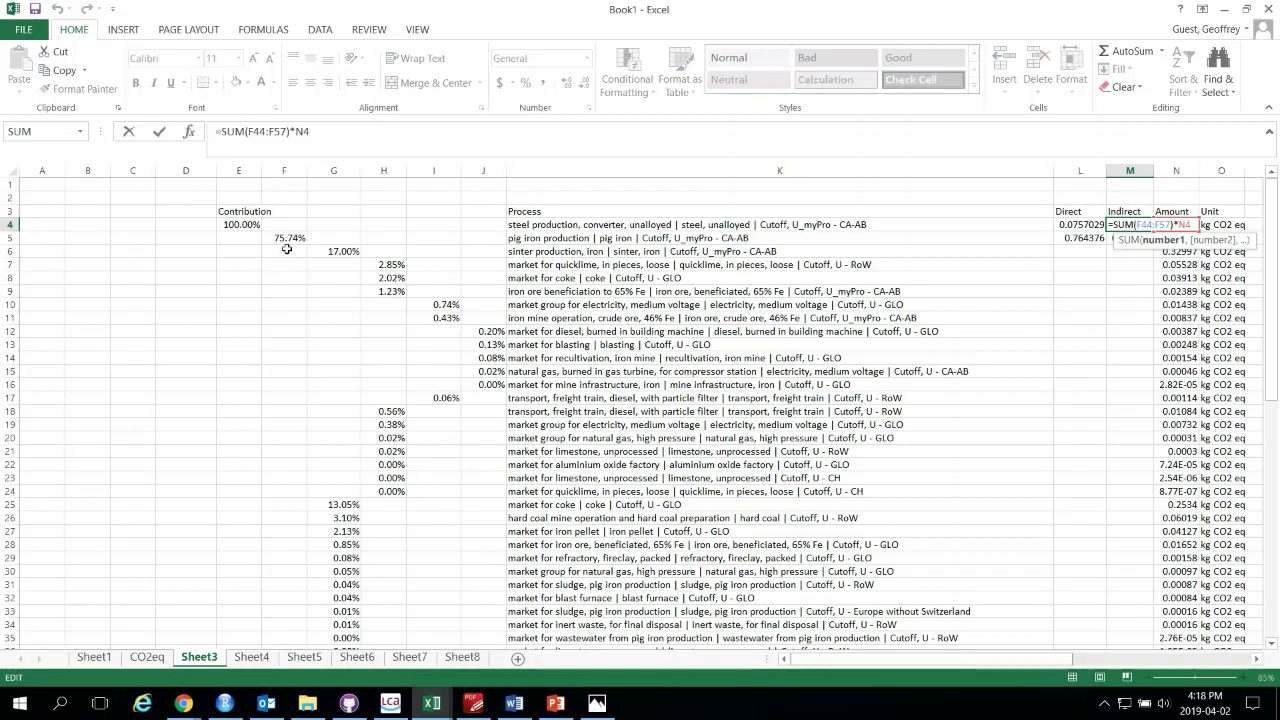
scroll(286, 249, down, 7)
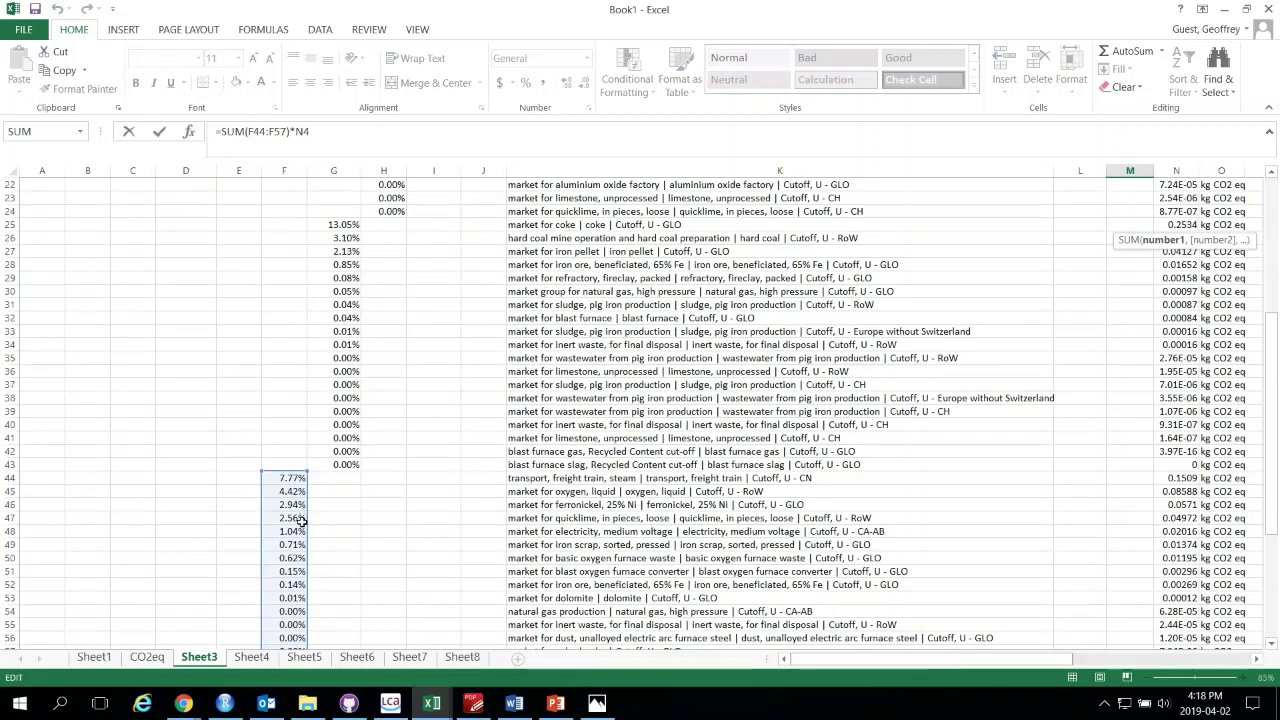
scroll(293, 495, down, 3)
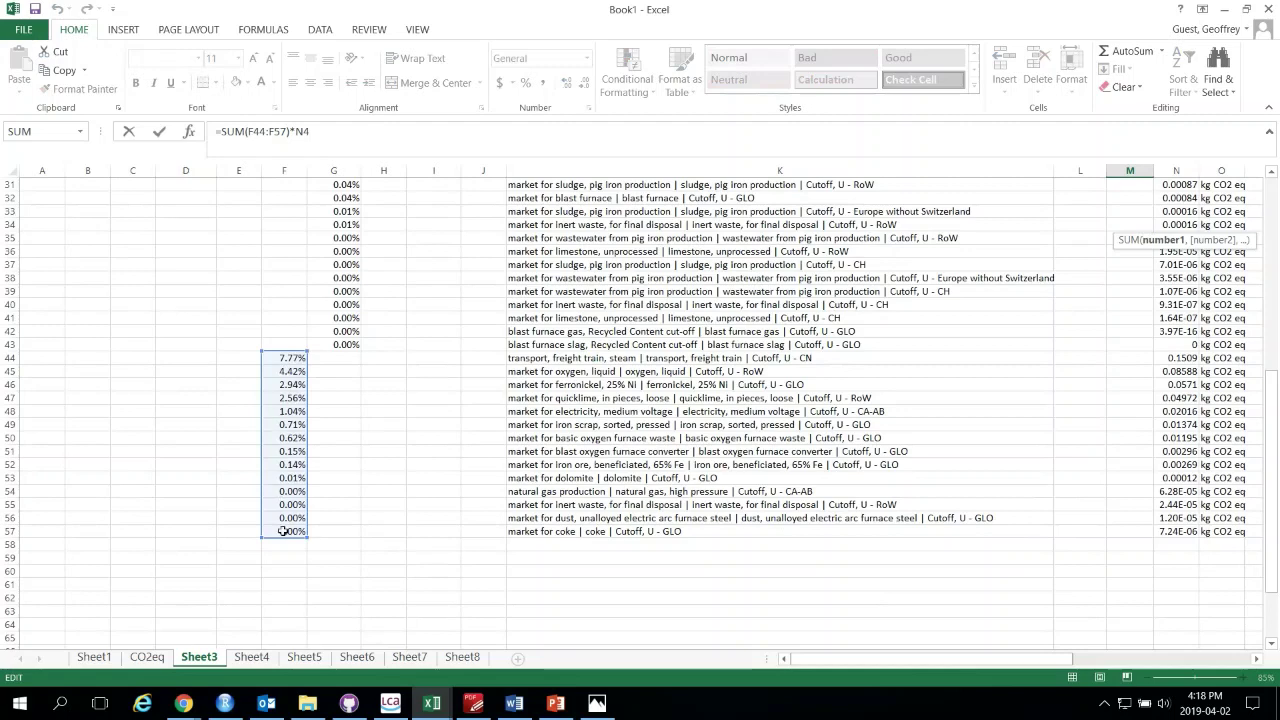
scroll(280, 527, up, 10)
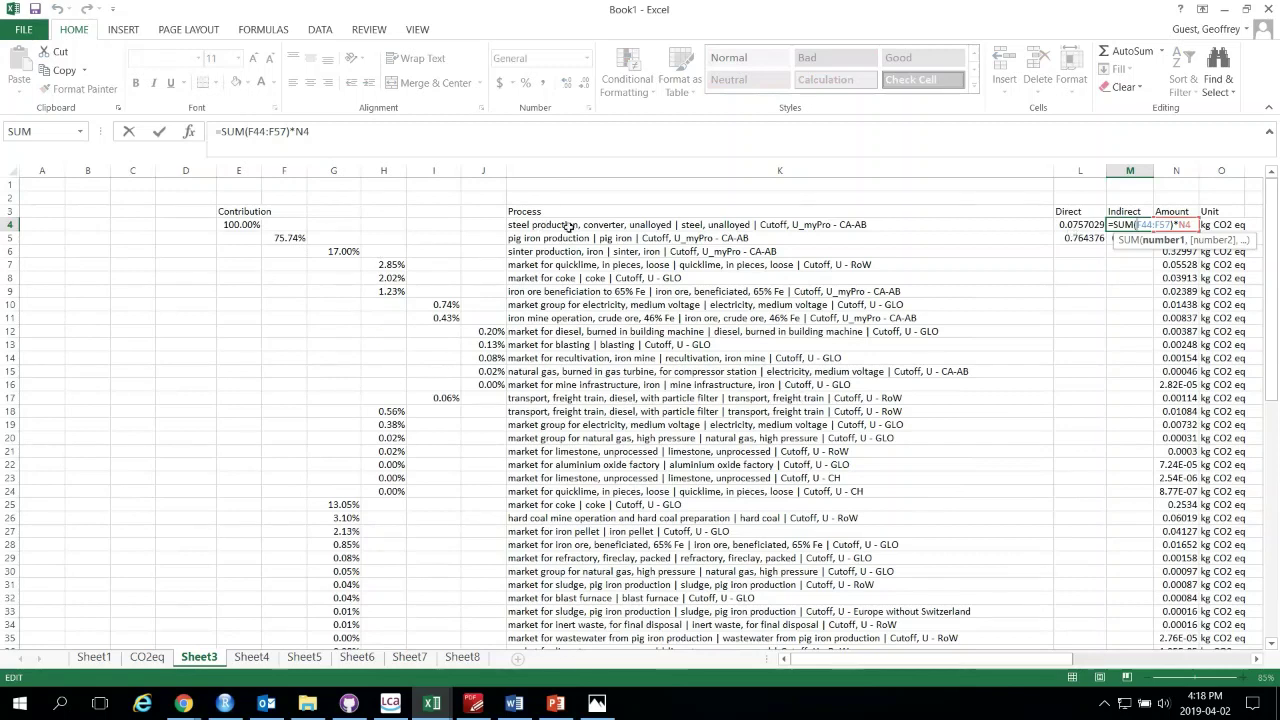
scroll(277, 366, down, 12)
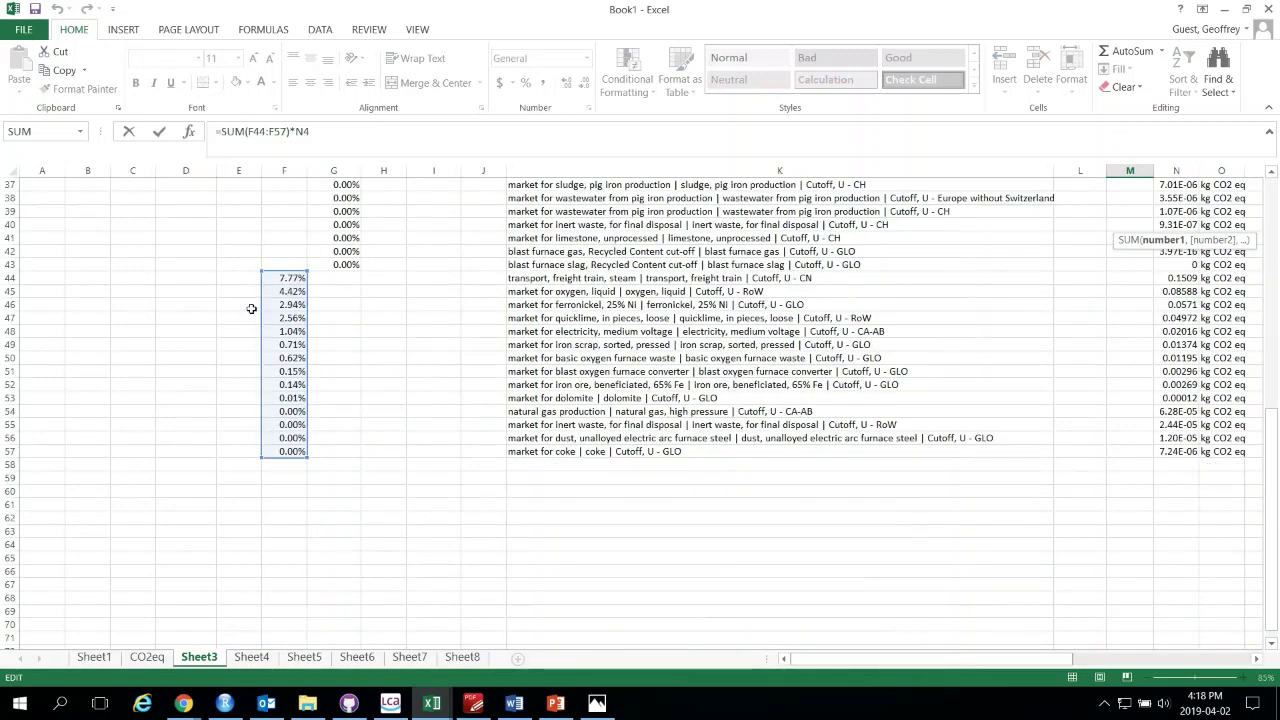
scroll(255, 315, up, 5)
scroll(293, 365, up, 7)
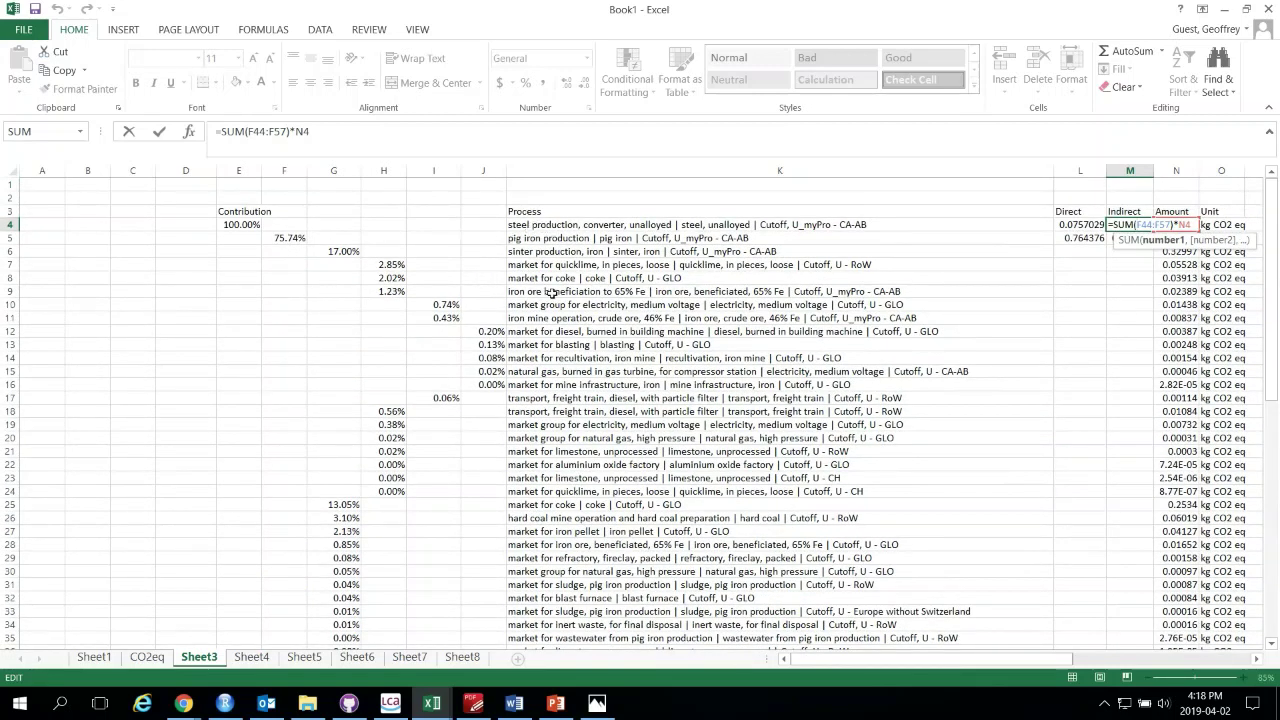
key(ctrl+Return)
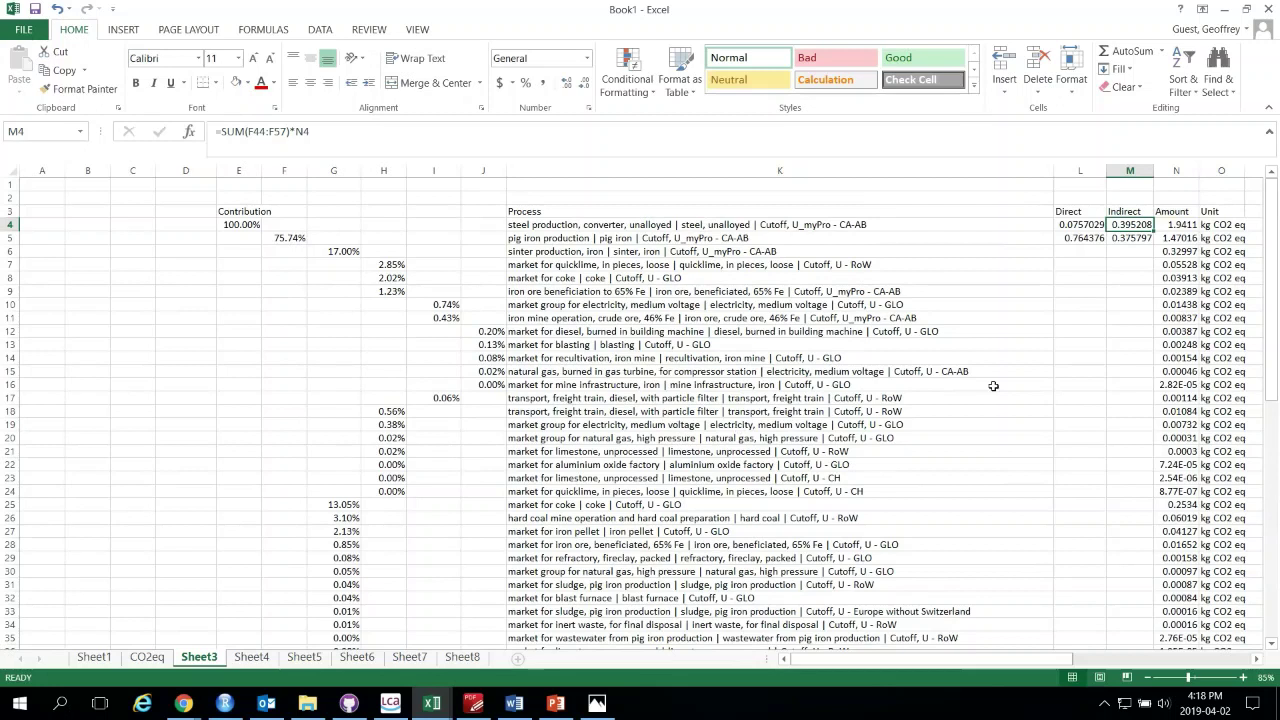
Compare the Direct formulas for pig iron and steel production in L5 and L4, tracing the percentages in column F
click(1081, 236)
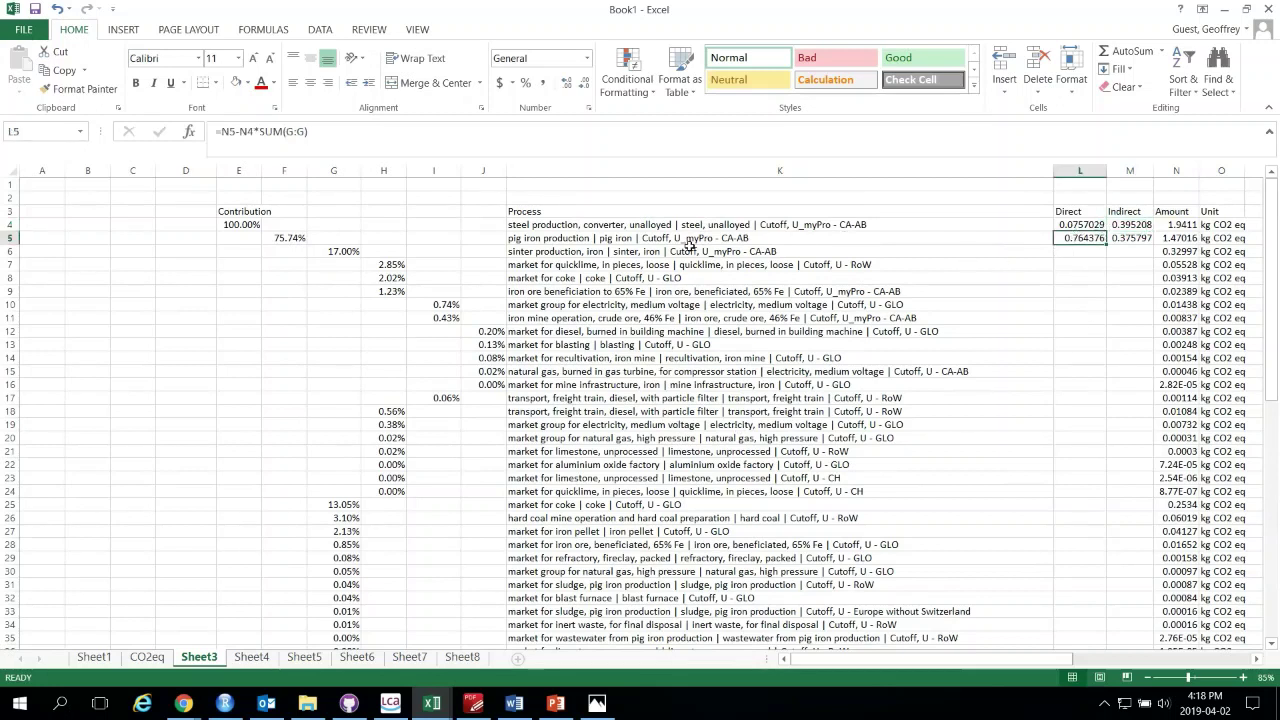
double_click(1085, 239)
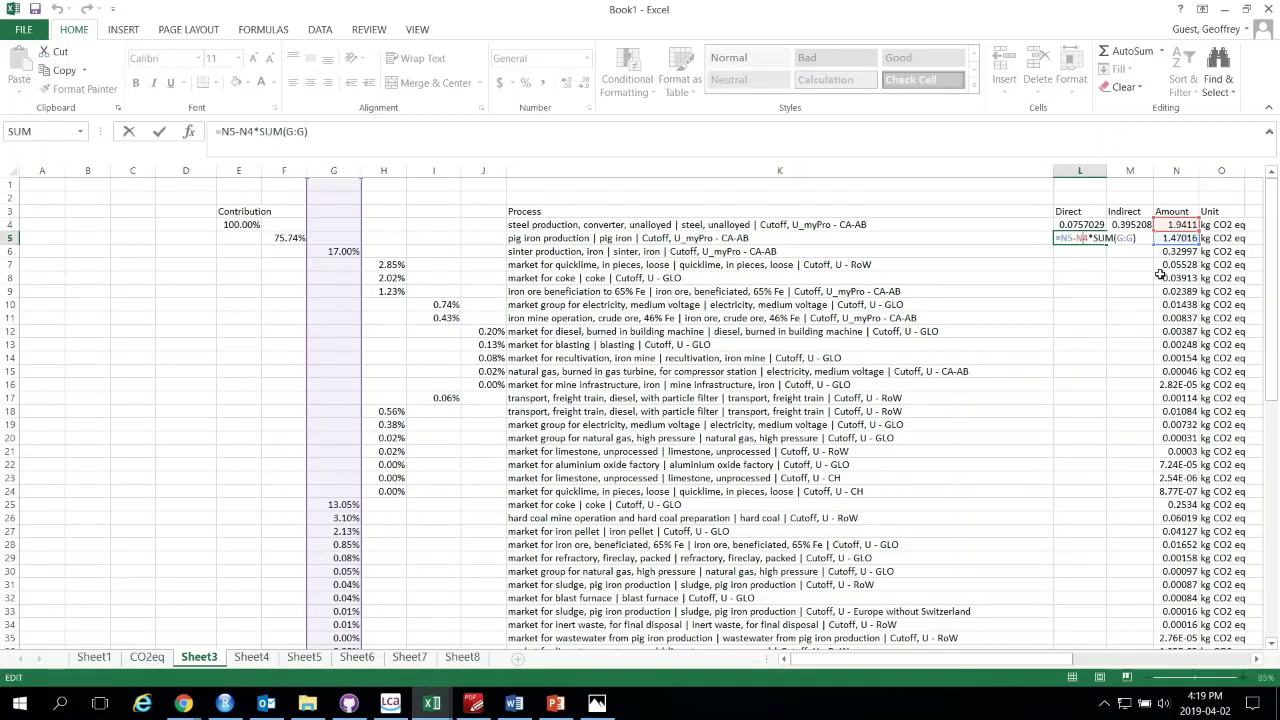
click(1078, 226)
double_click(1078, 226)
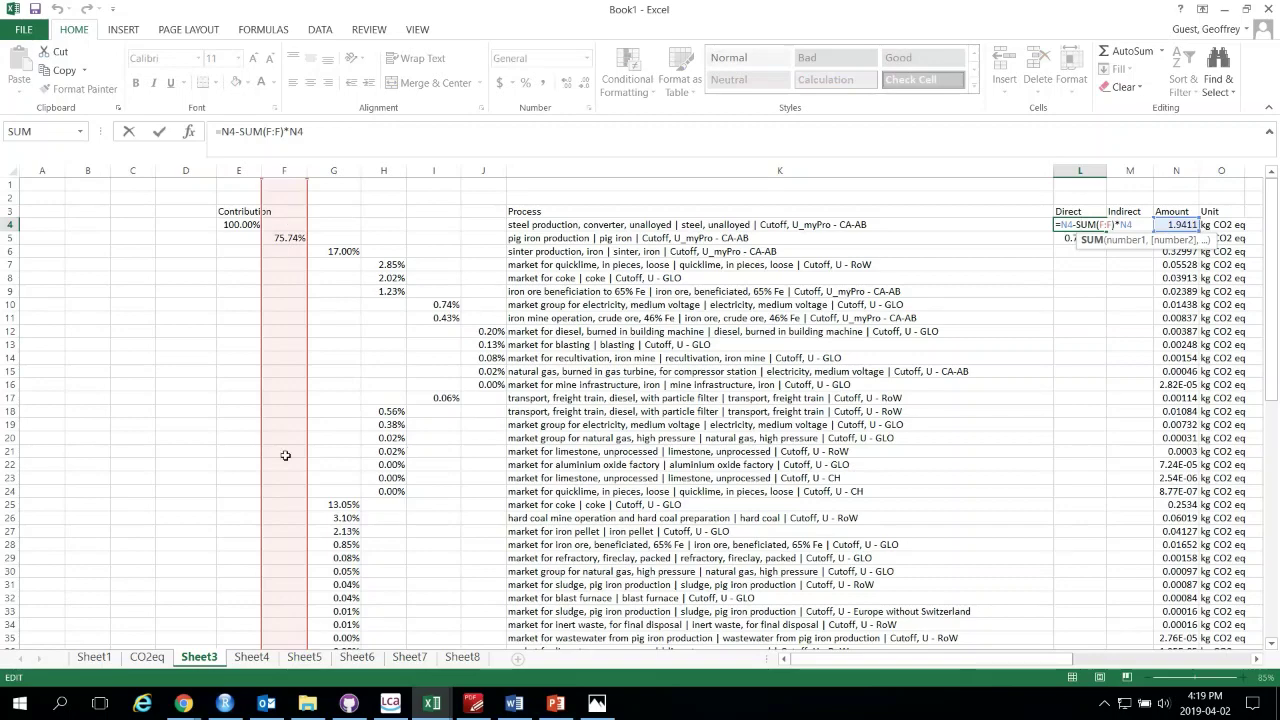
scroll(285, 455, down, 9)
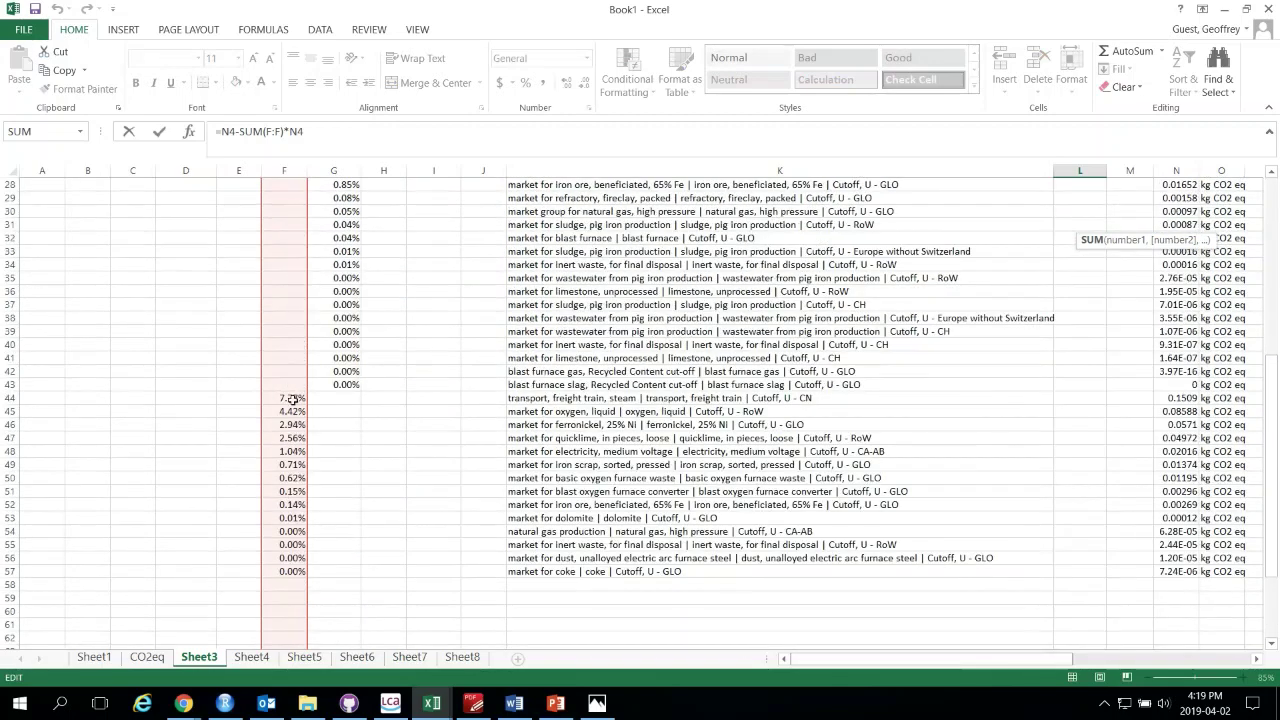
scroll(290, 410, up, 9)
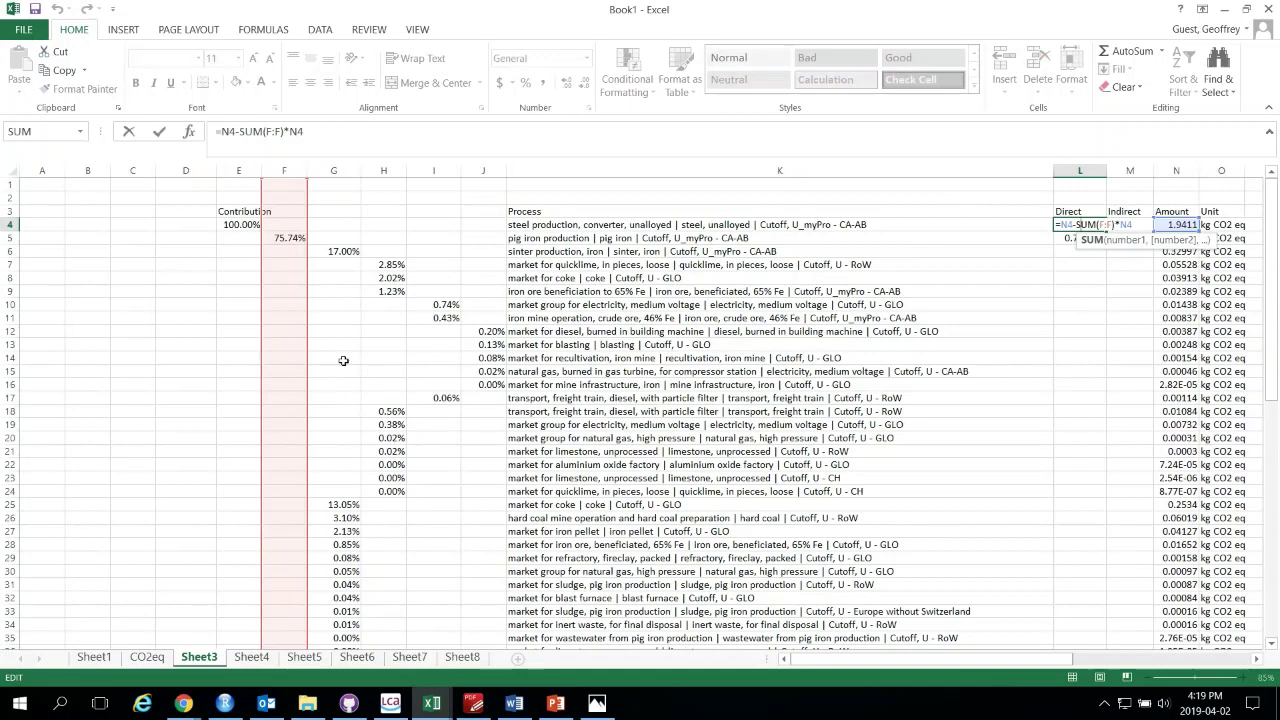
key(Tab)
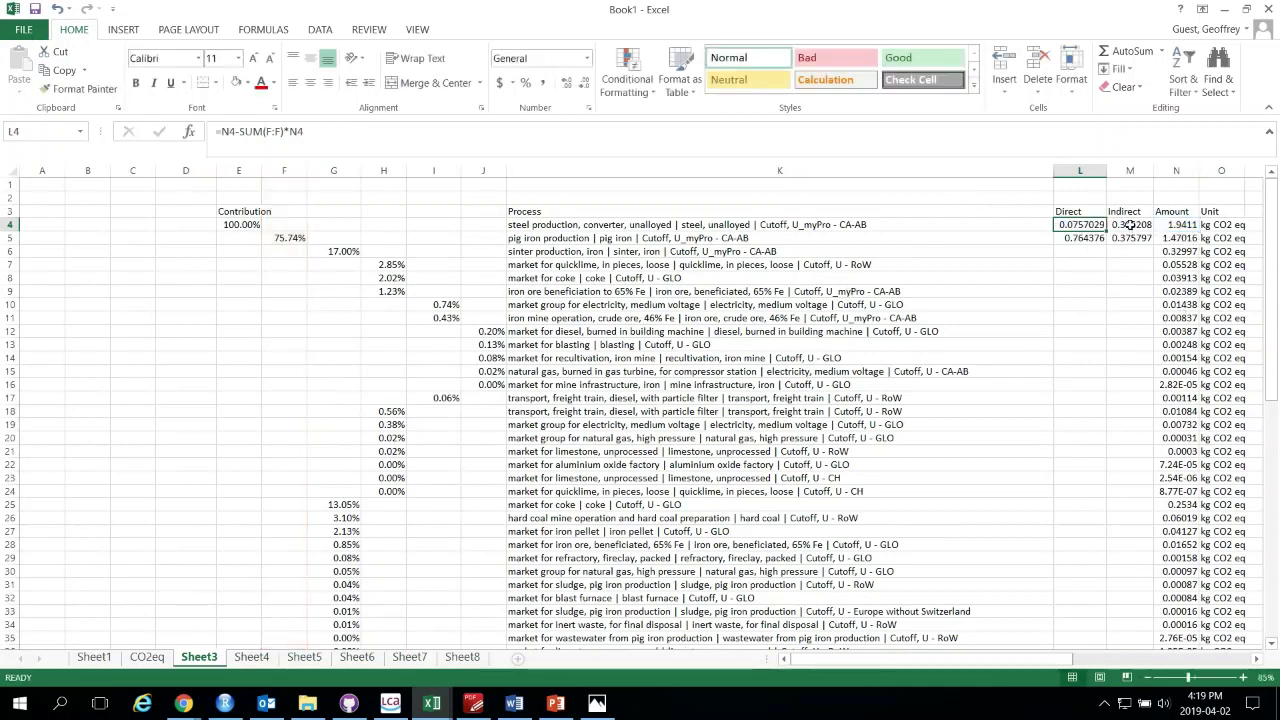
Reopen the Indirect formula in M4 and recheck its referenced range in column F, leaving the formula unedited
key(F2)
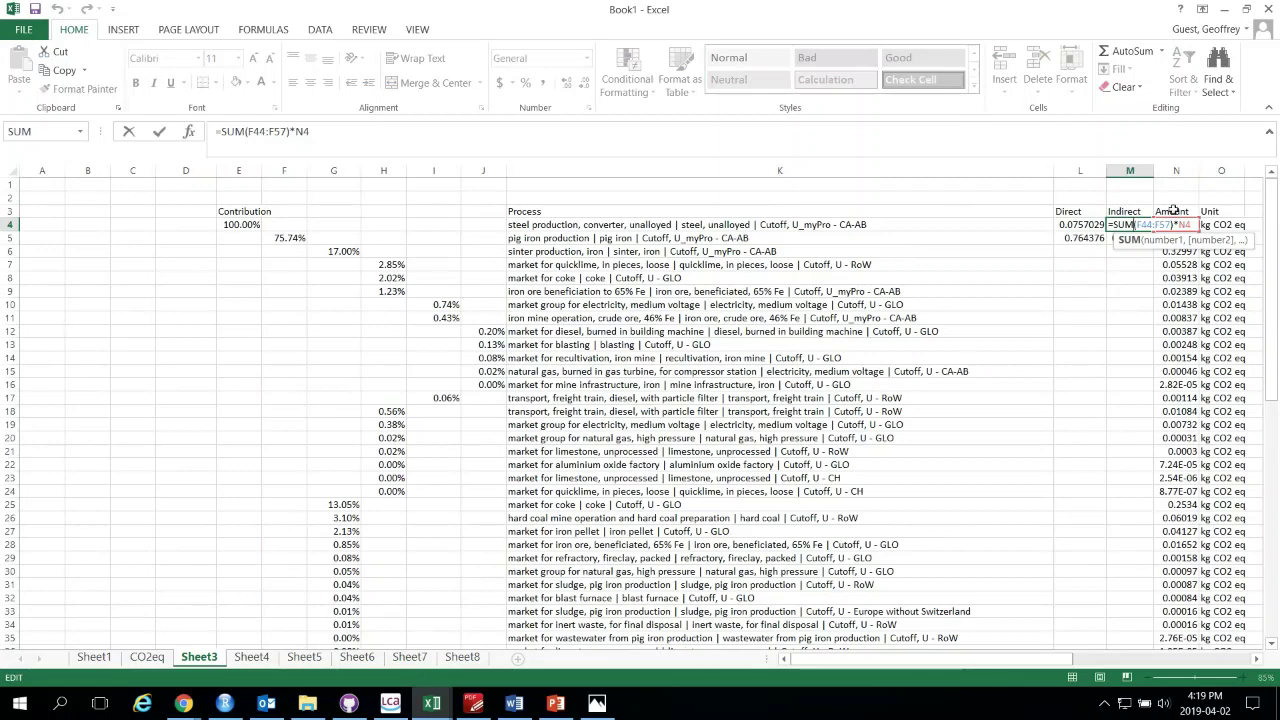
scroll(359, 384, down, 7)
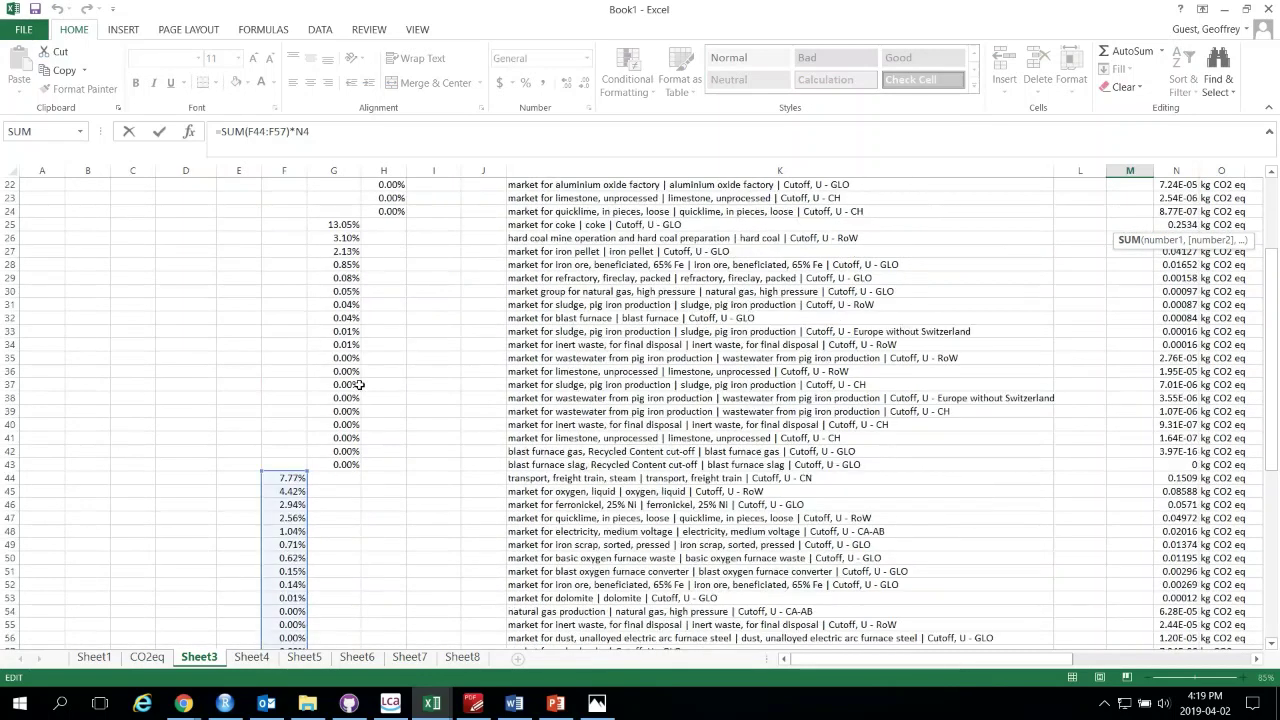
scroll(295, 500, down, 4)
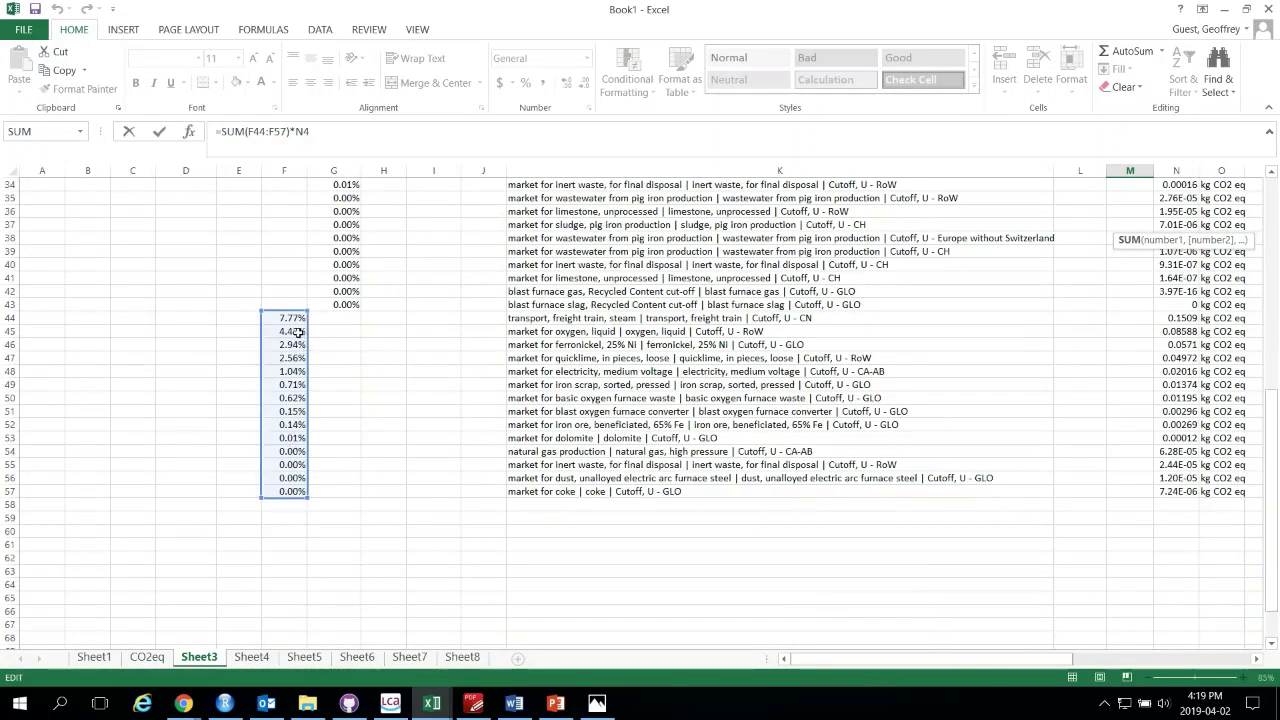
scroll(270, 350, up, 11)
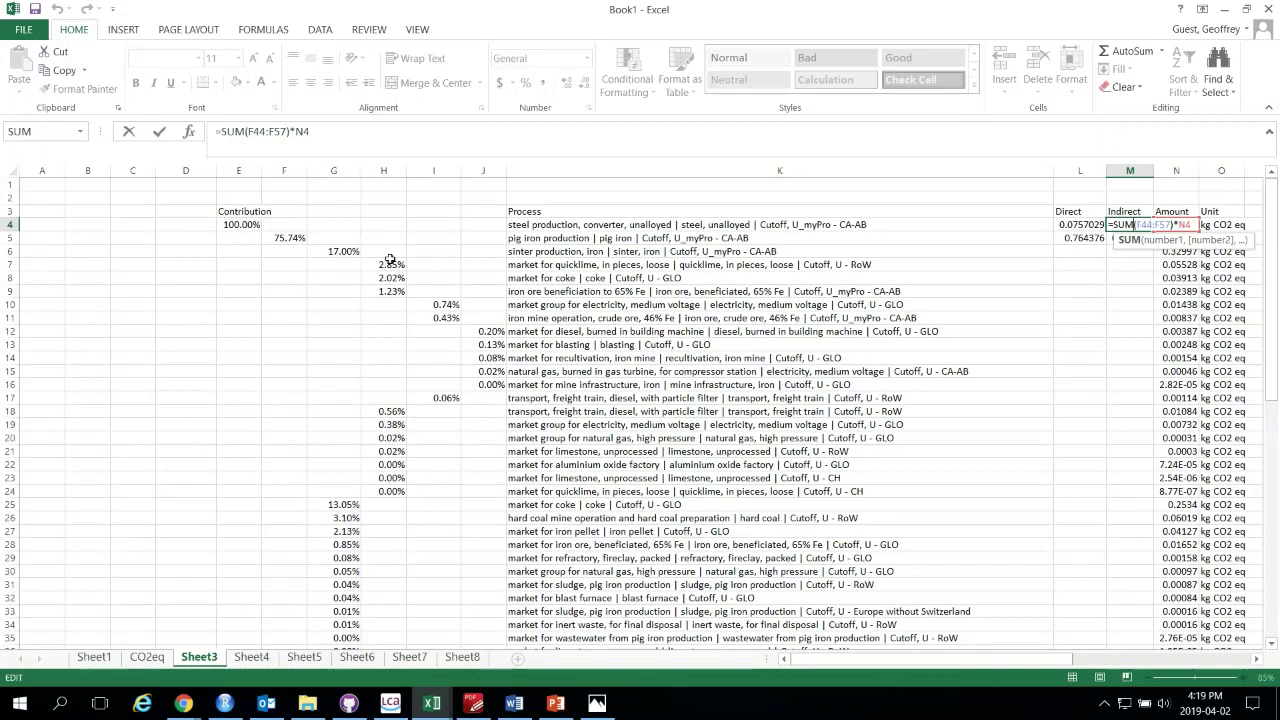
key(Return)
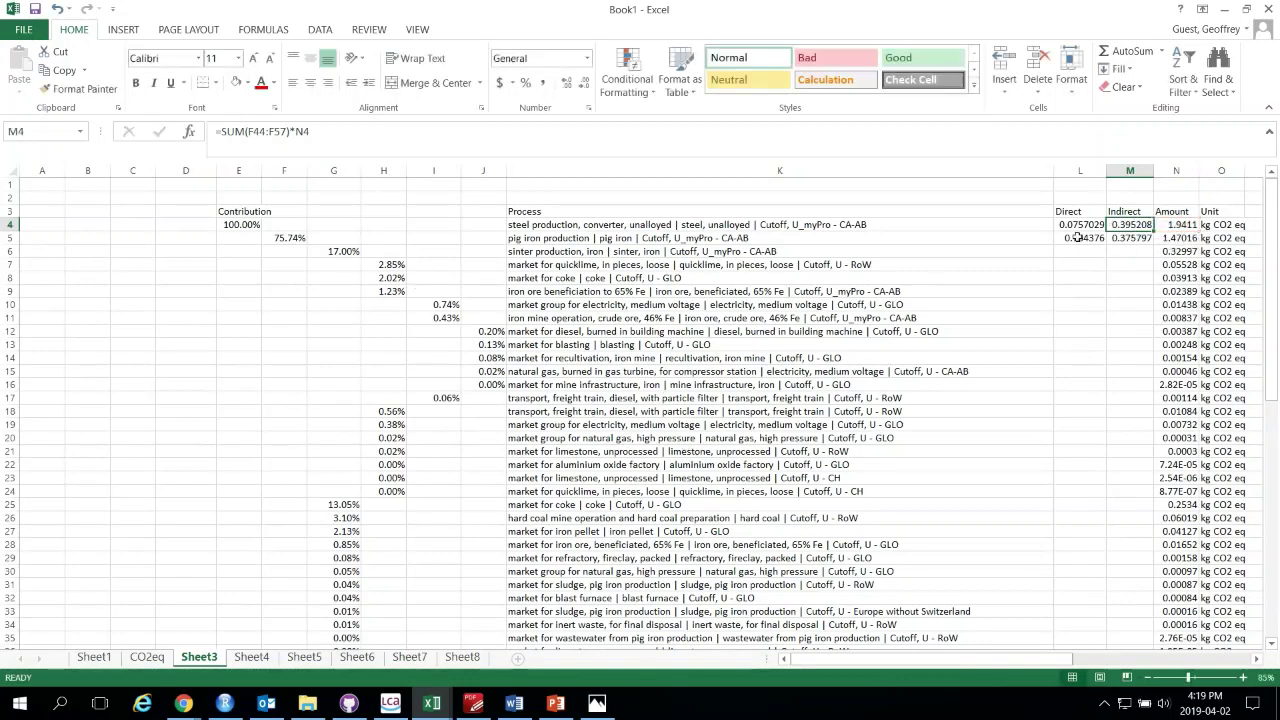
Examine the Direct formula for pig iron production in L5 and trace the column G percentages it subtracts
double_click(1078, 238)
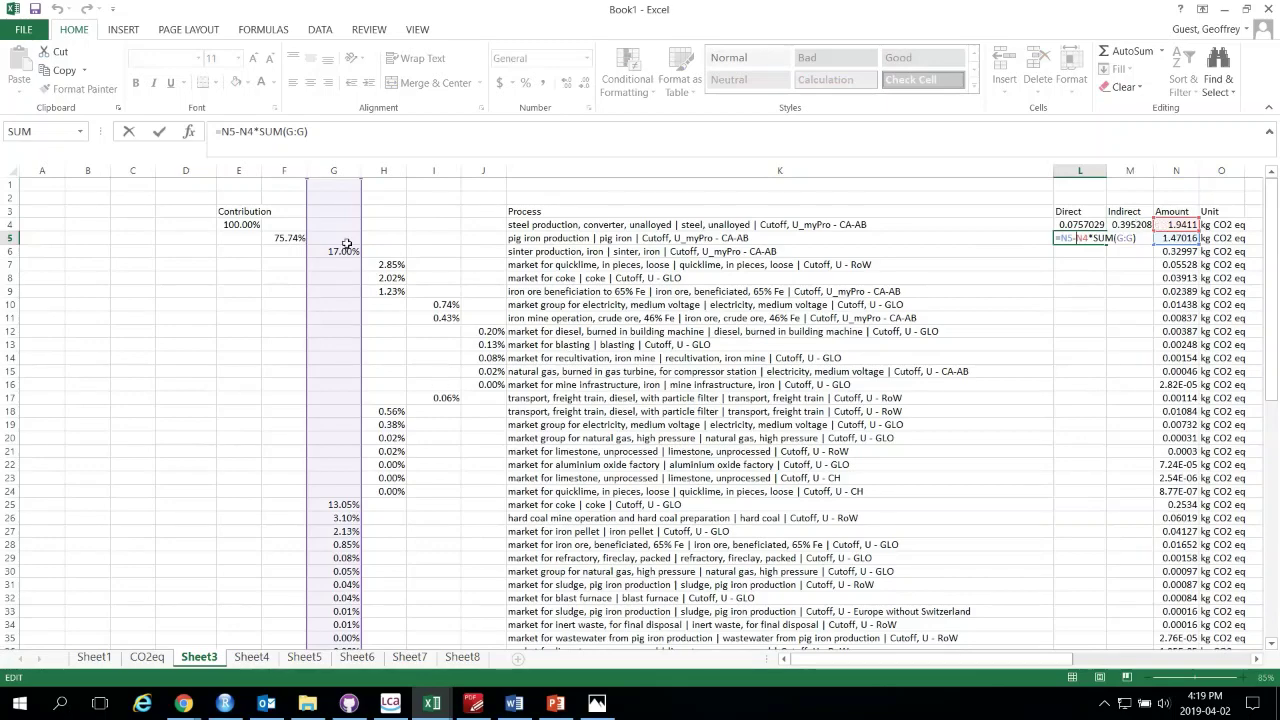
scroll(345, 460, down, 4)
scroll(333, 453, down, 11)
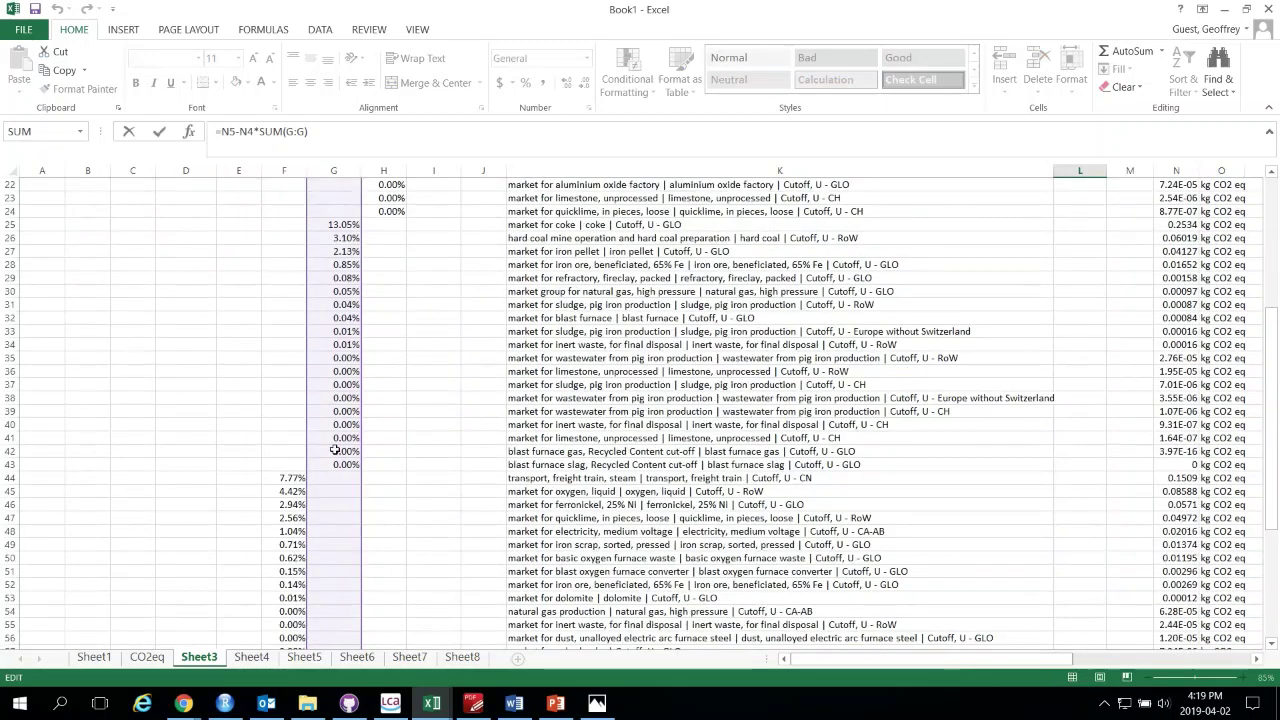
scroll(336, 450, up, 15)
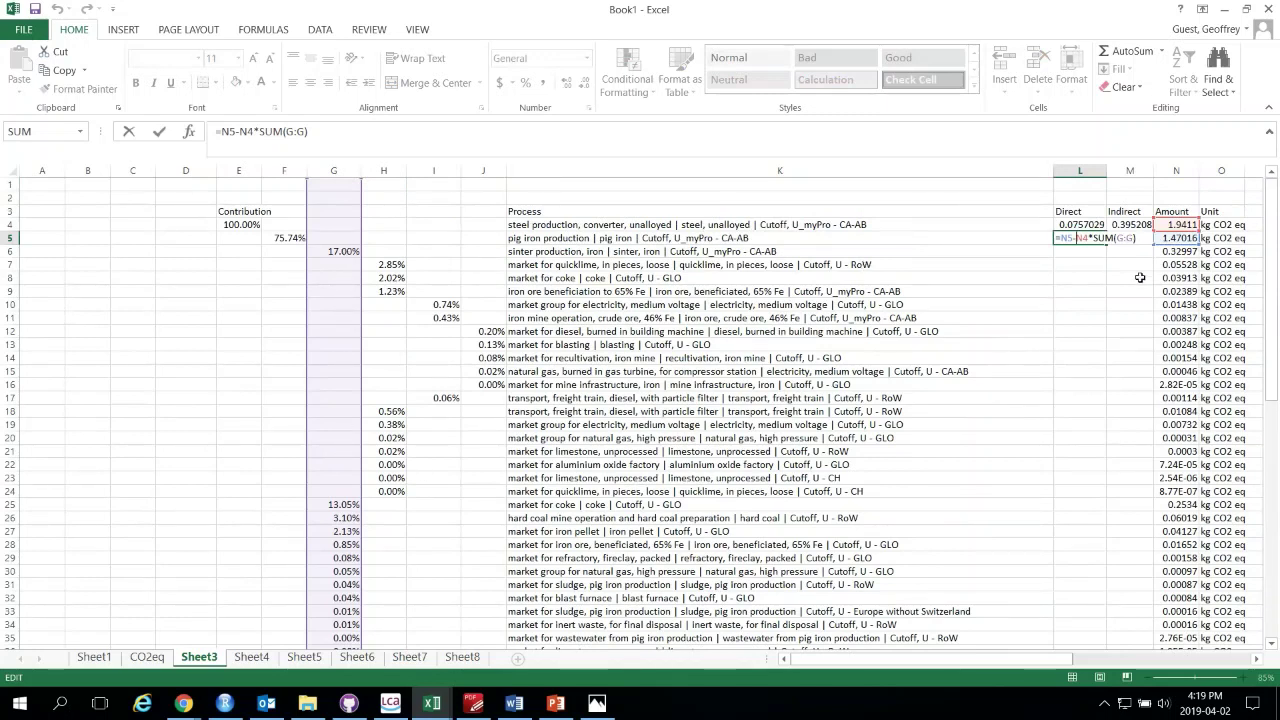
key(Return)
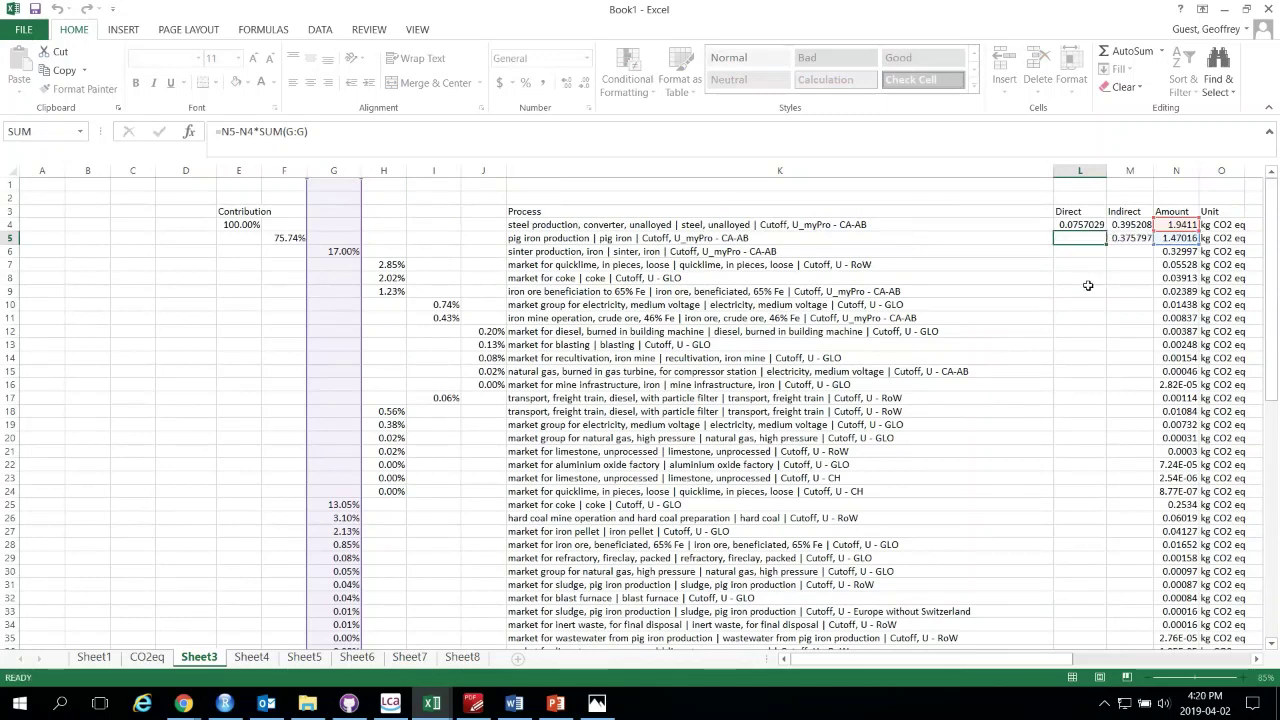
Examine the Indirect formula for pig iron production in M5 and trace the column G percentages it sums
double_click(1130, 238)
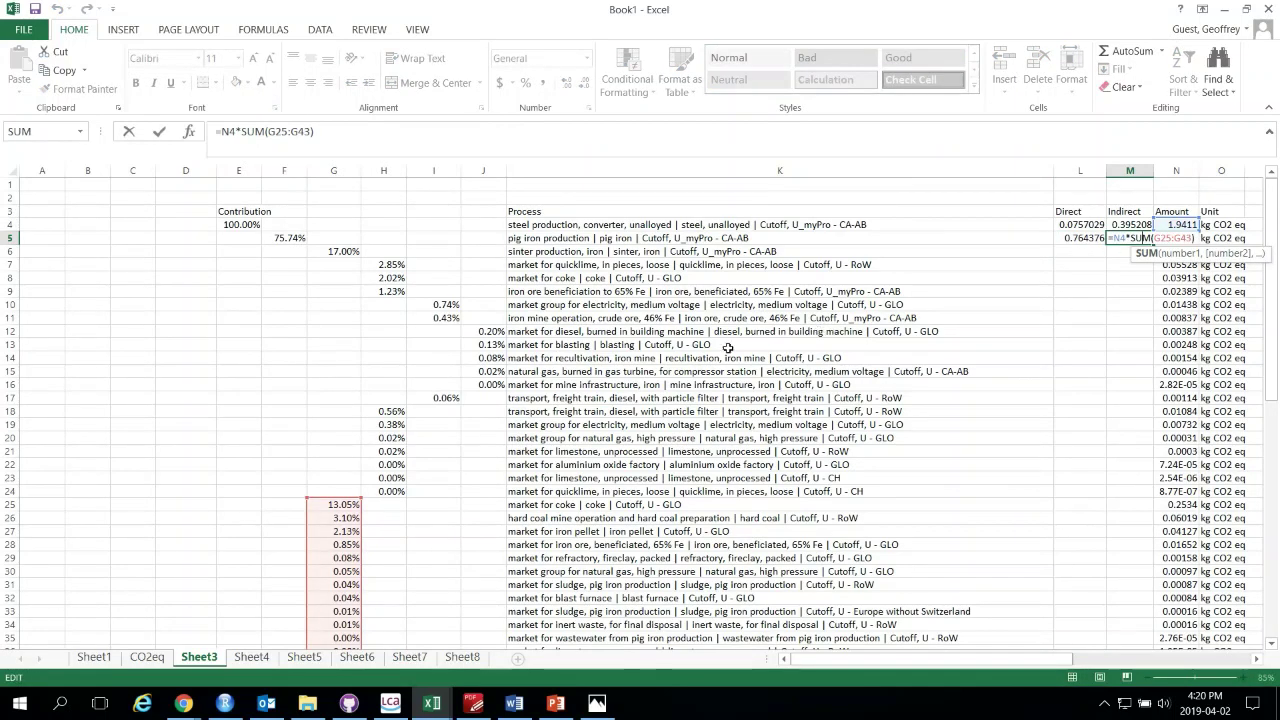
scroll(411, 439, down, 3)
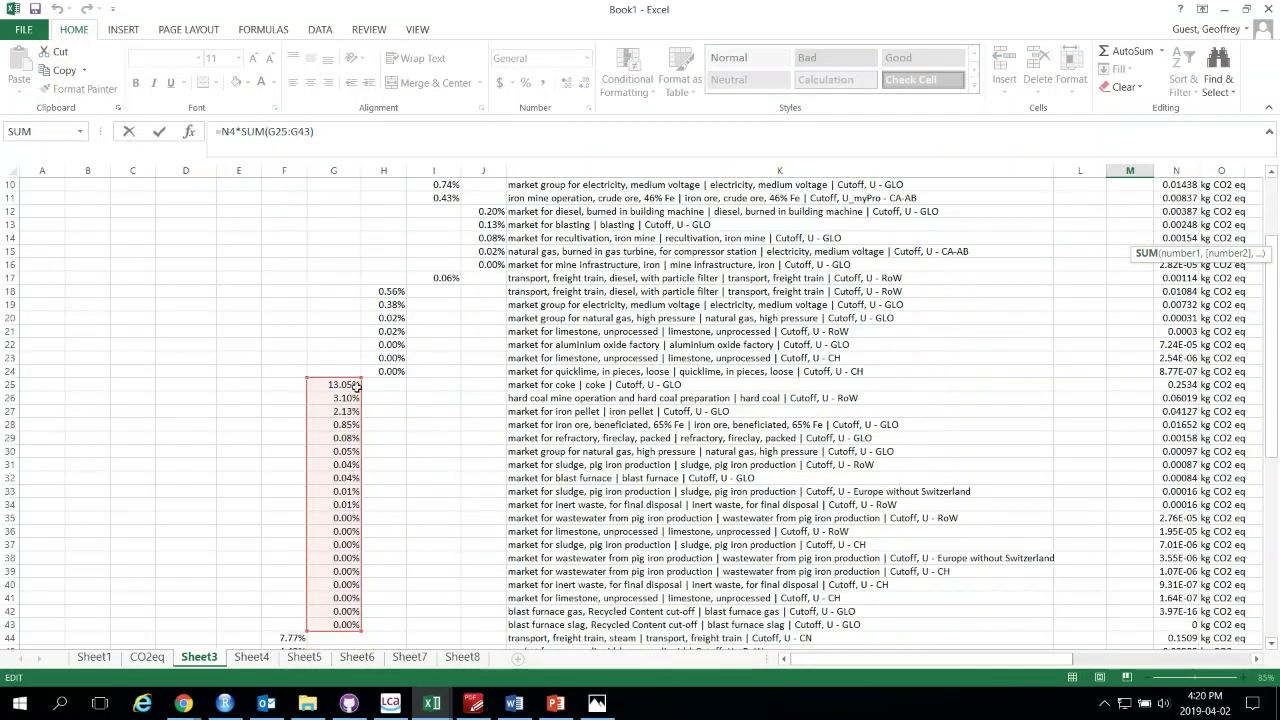
scroll(380, 423, up, 3)
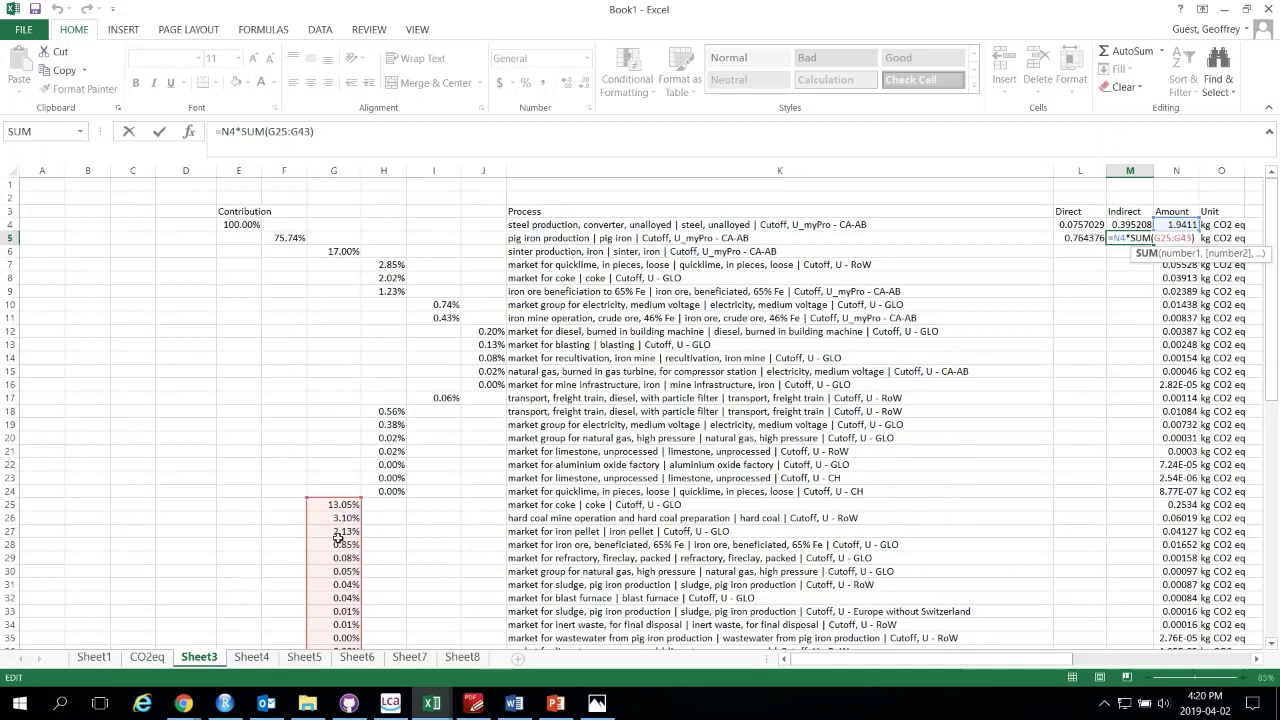
key(ctrl+Return)
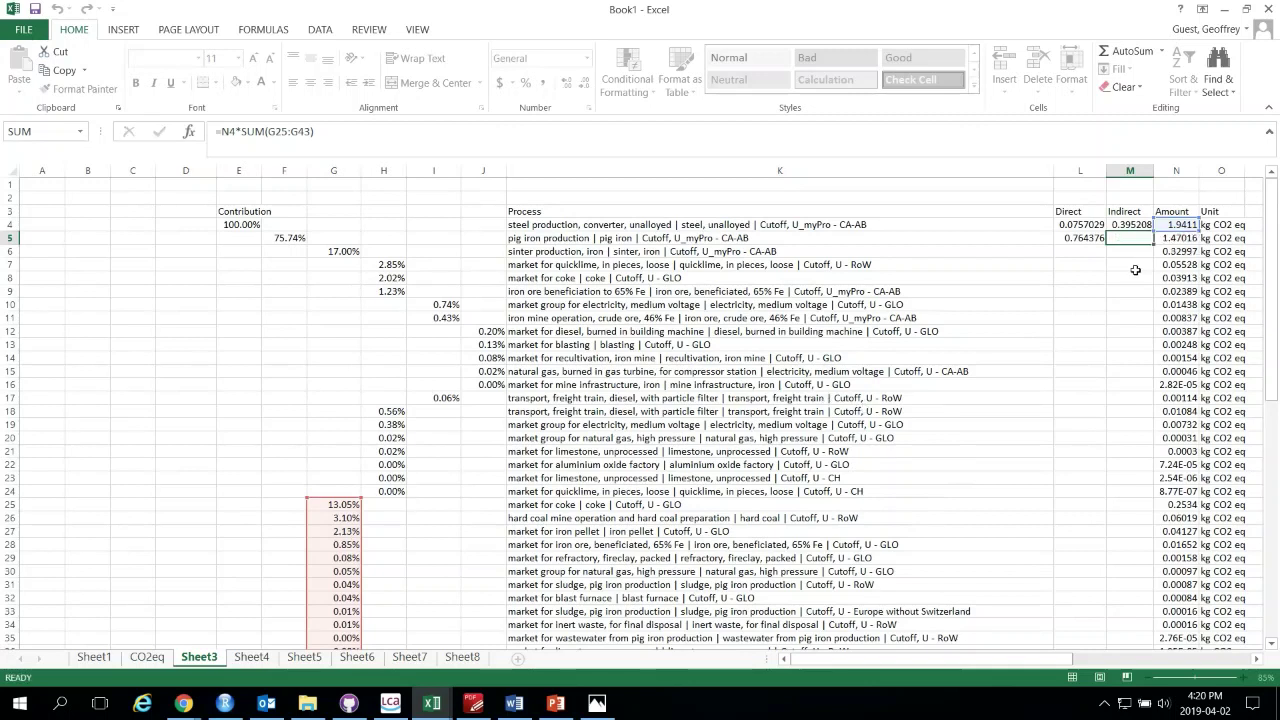
click(1077, 251)
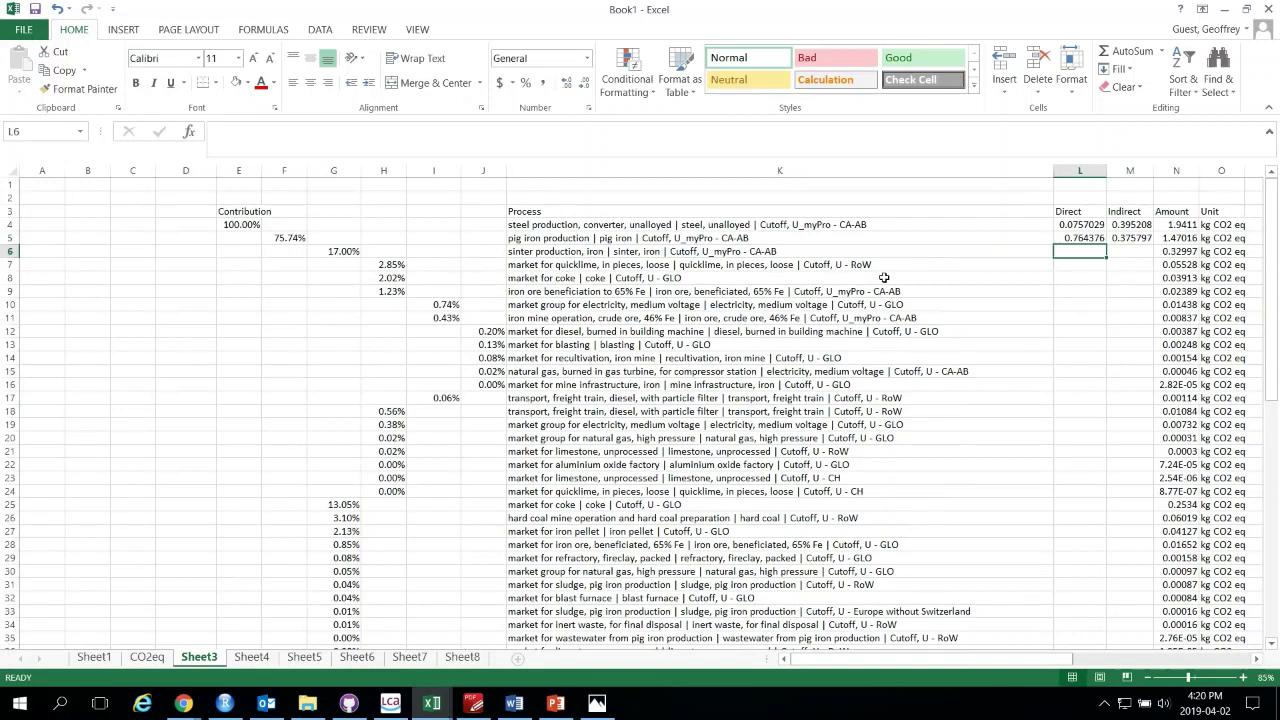
Begin the Direct formula for iron ore beneficiation in L9 as N4 minus the sum of column I
click(540, 291)
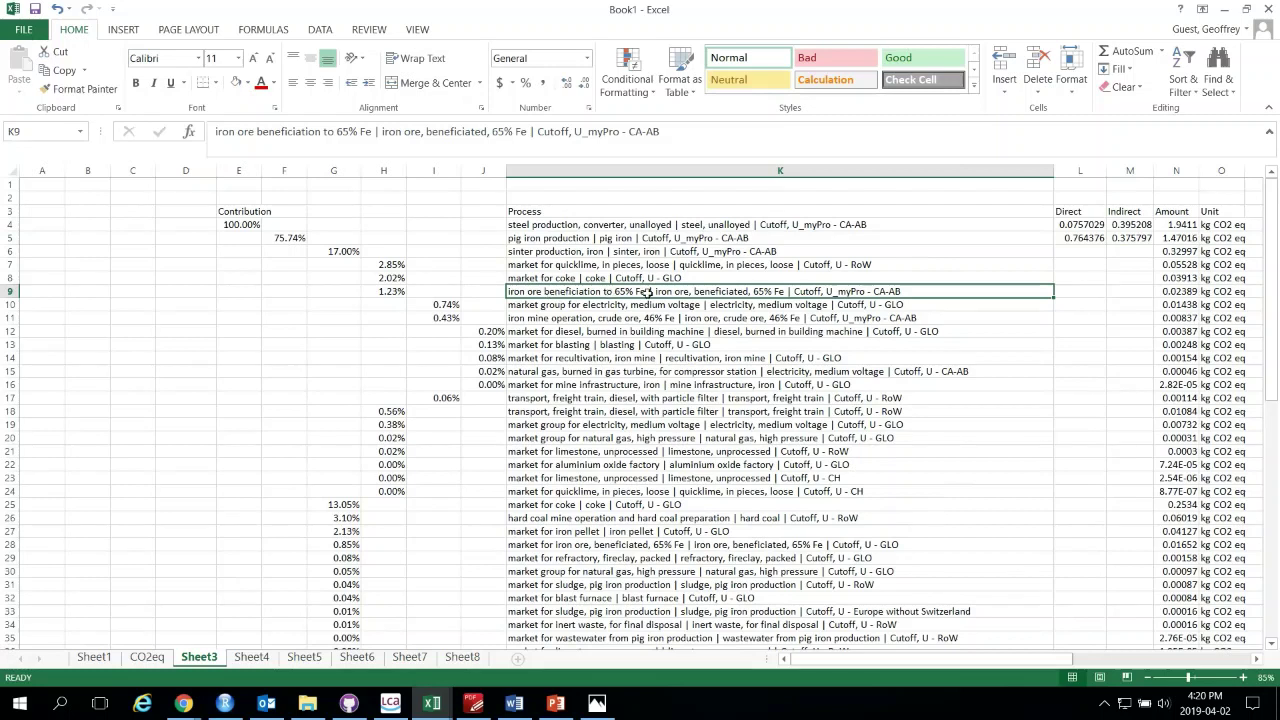
click(1087, 289)
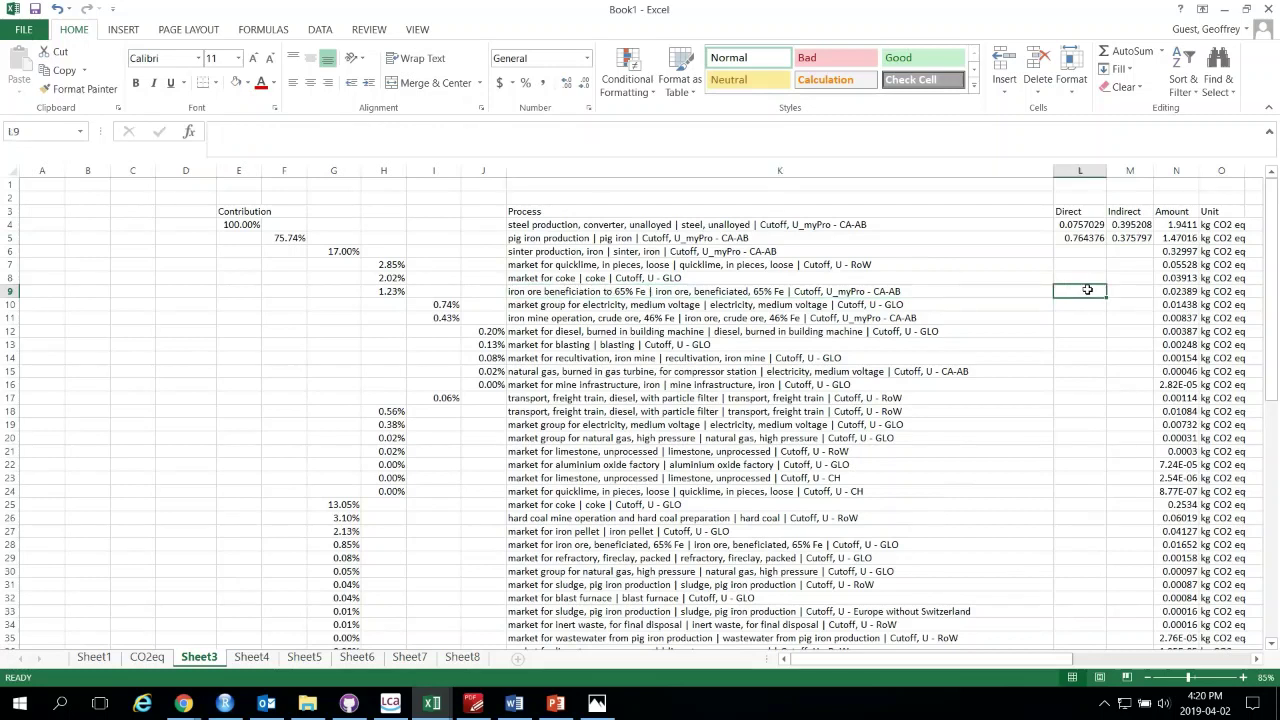
text(=)
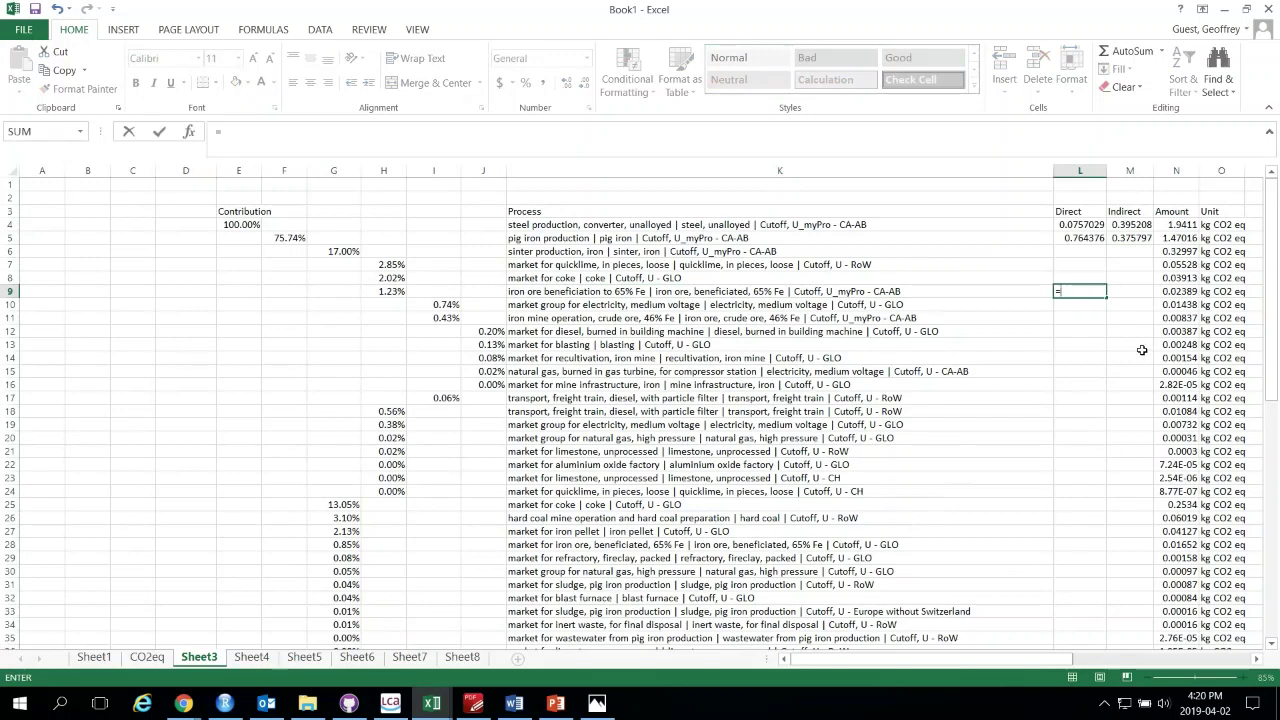
click(1185, 226)
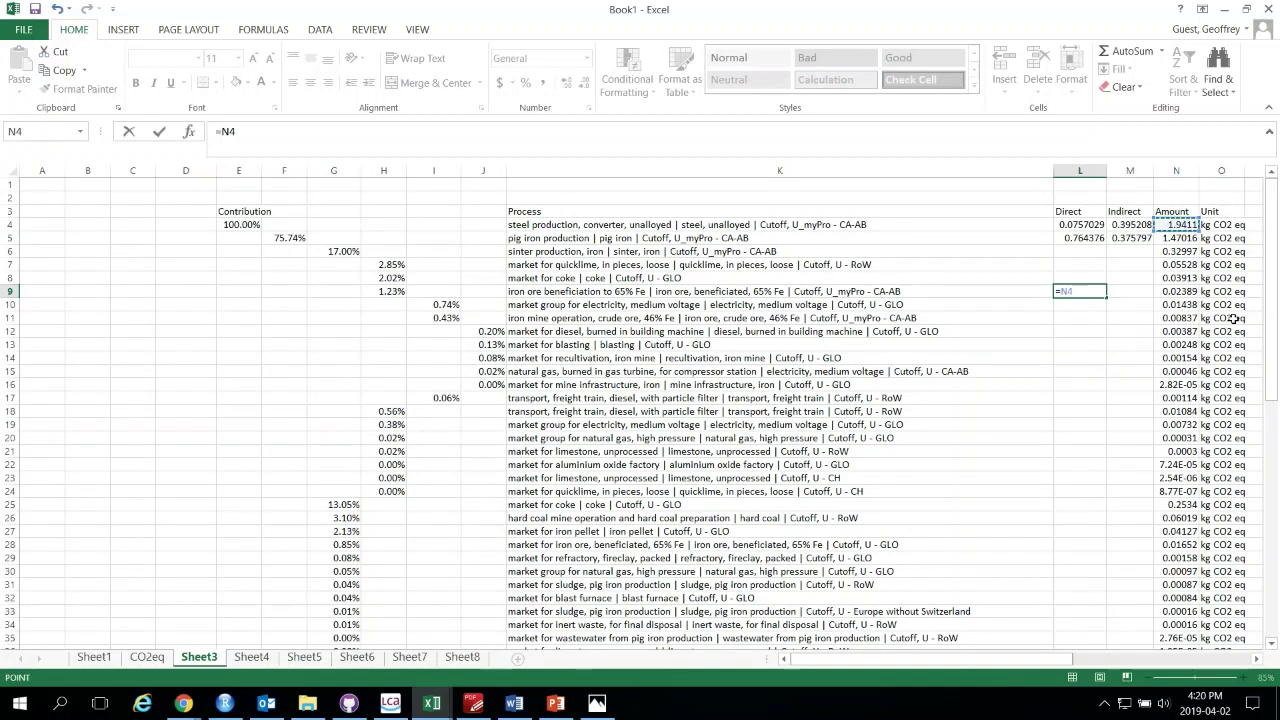
text(-)
text(sum()
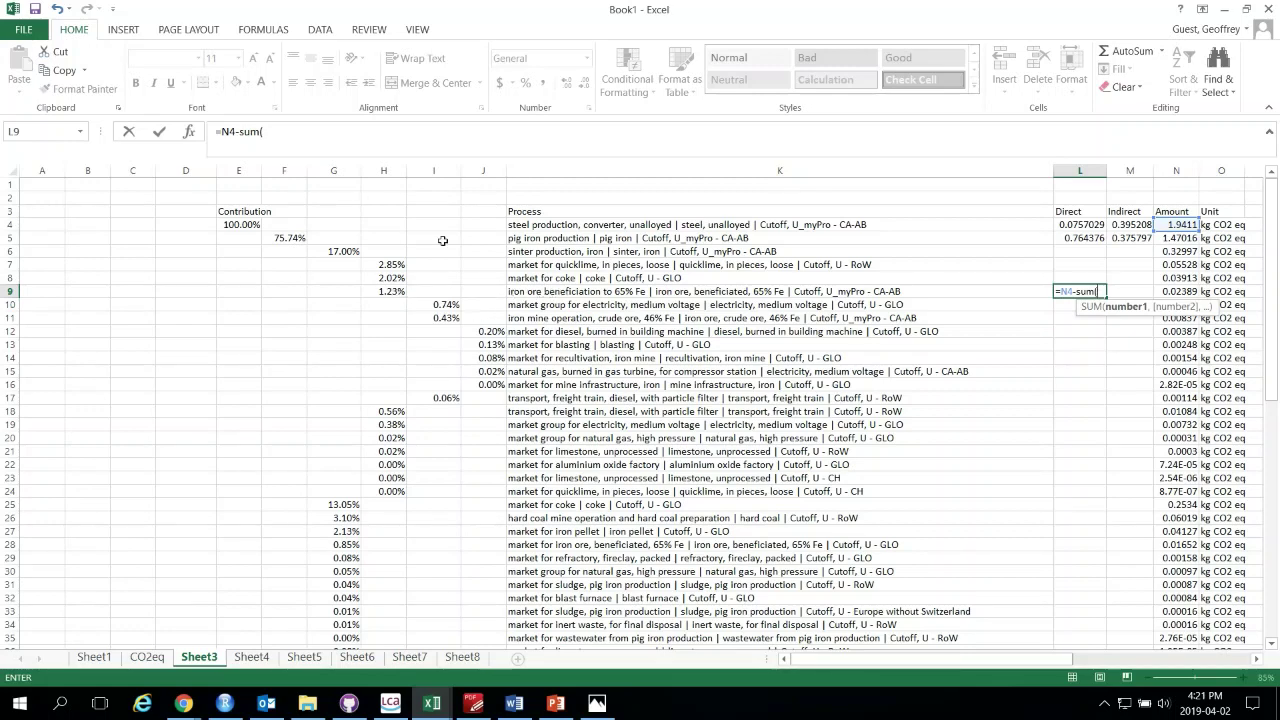
click(447, 171)
scroll(457, 451, down, 13)
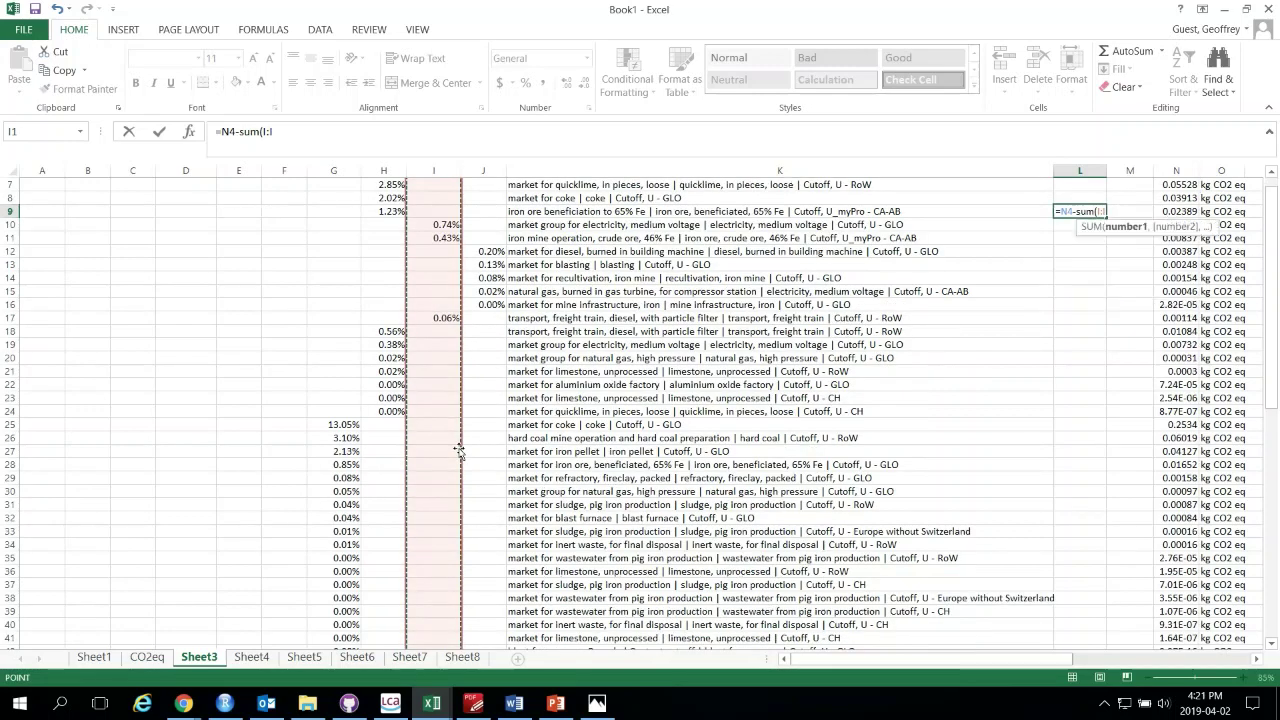
scroll(459, 451, up, 13)
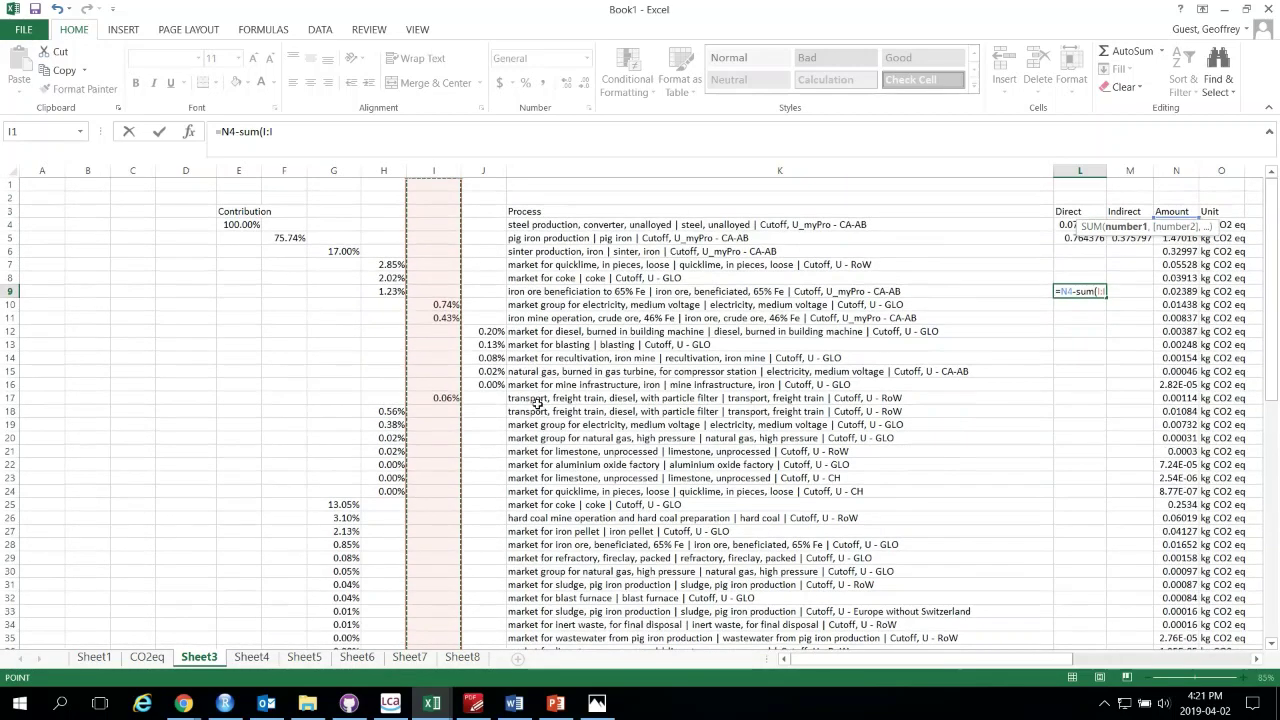
Limit the summed range in the L9 formula to I10:I17 and enter it as =N4-SUM(I10:I17)
click(346, 138)
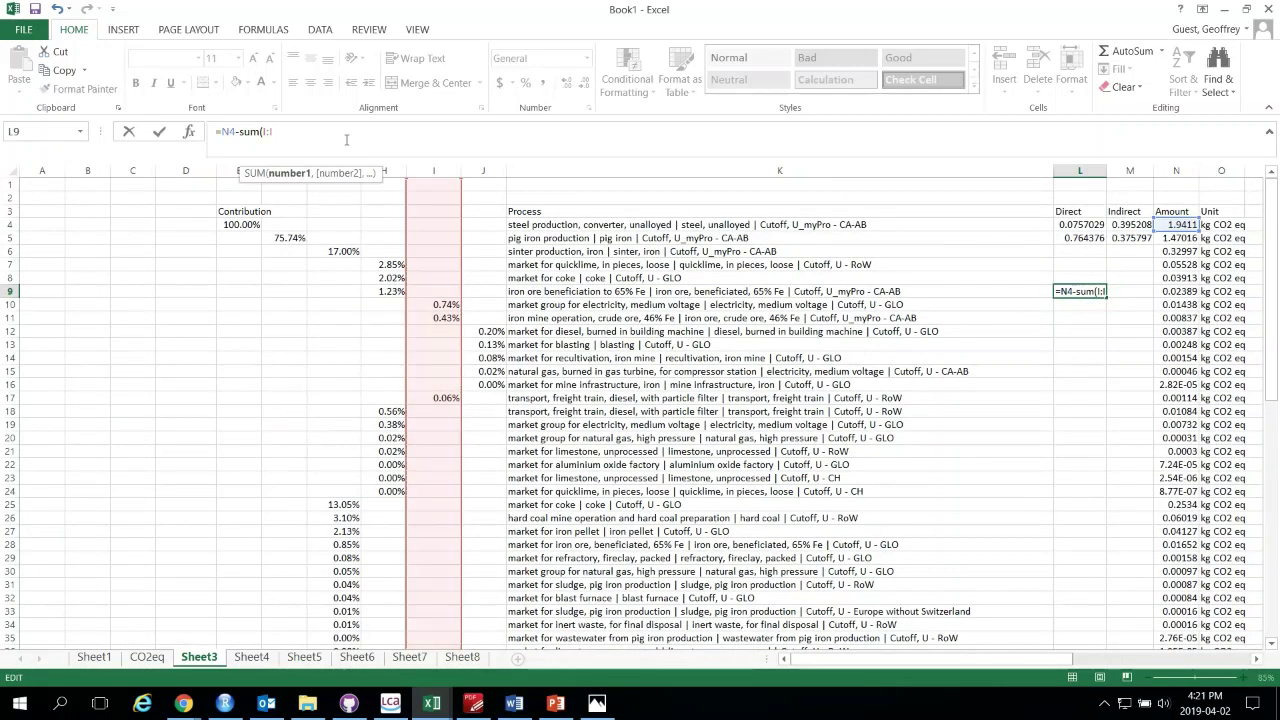
key(Return)
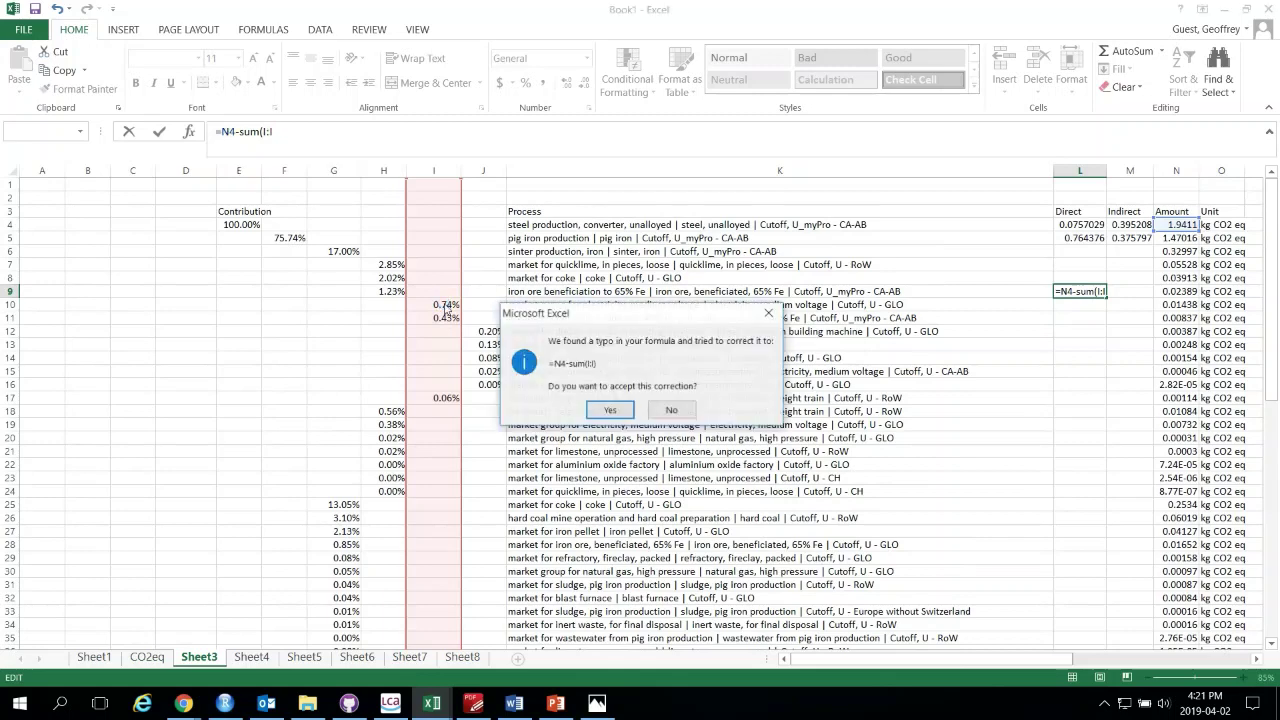
click(668, 409)
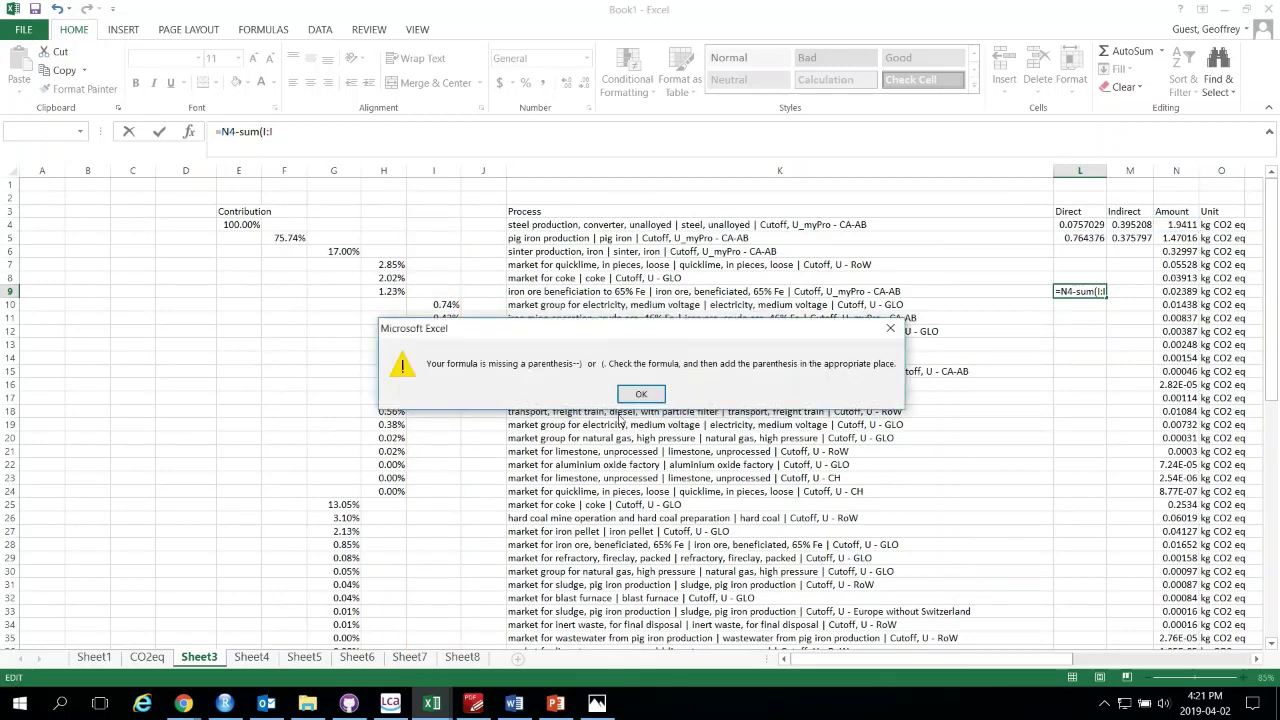
click(643, 395)
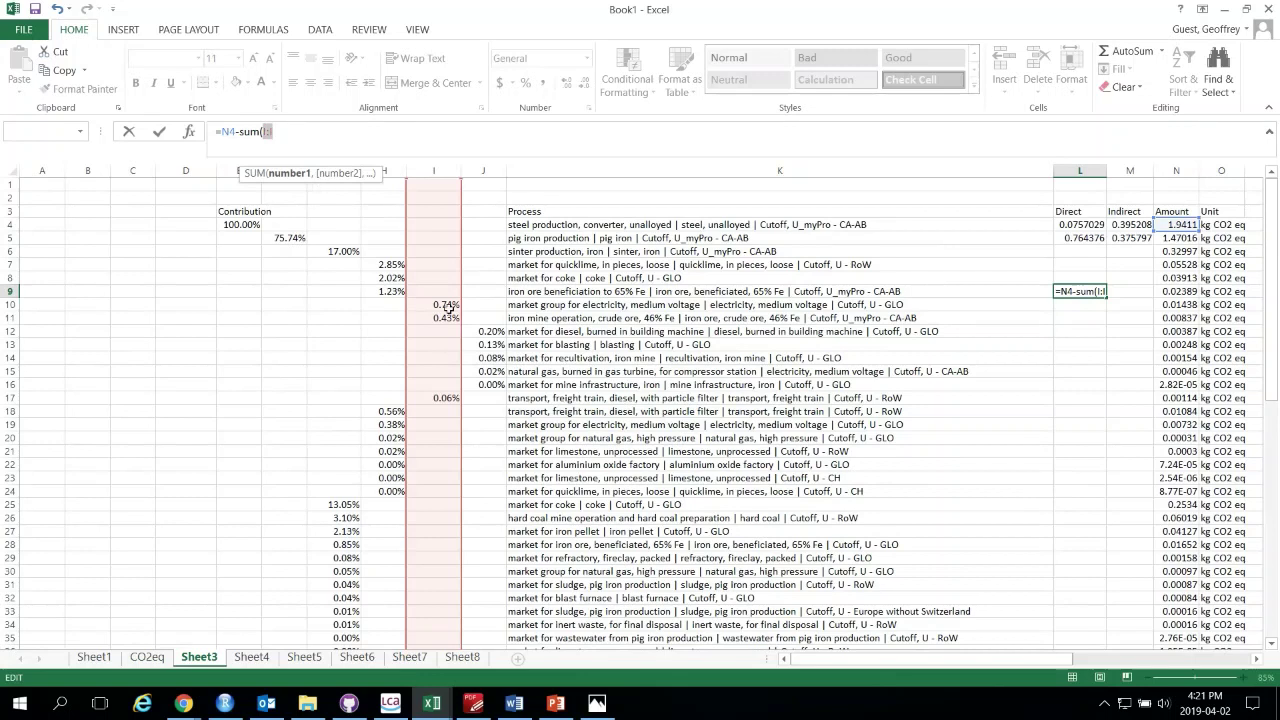
drag(443, 306, 444, 321)
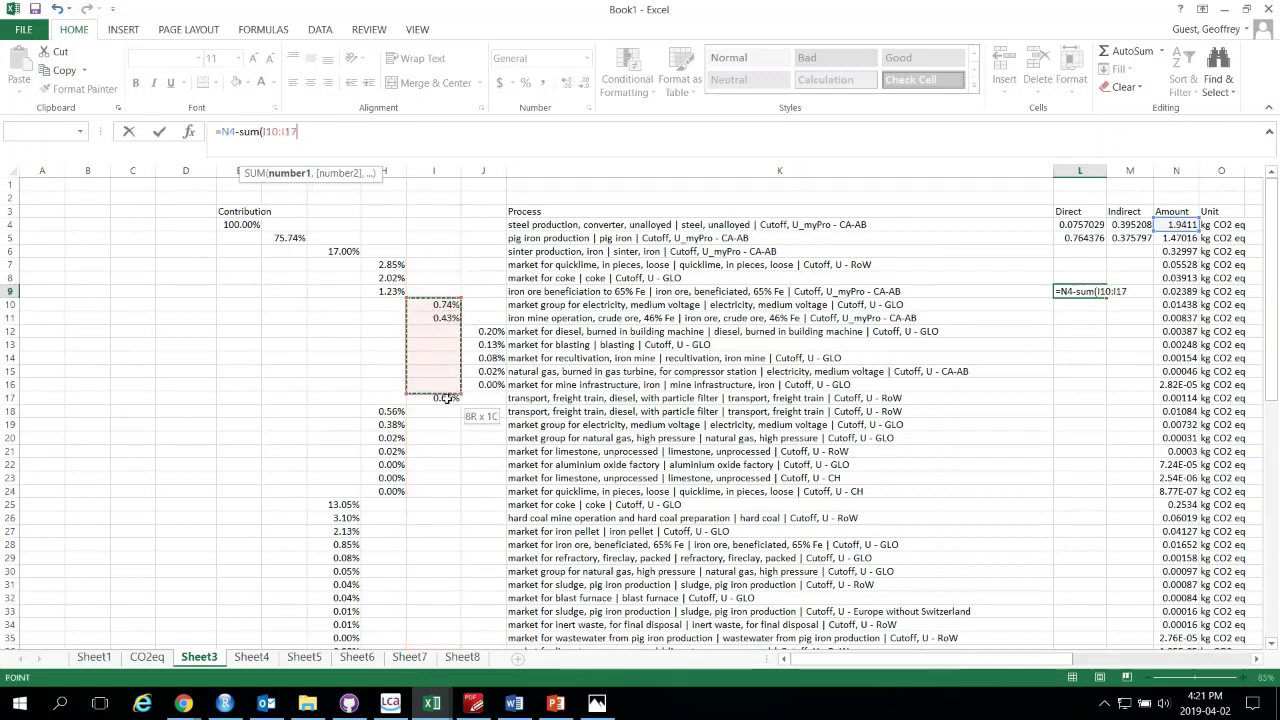
drag(446, 398, 446, 398)
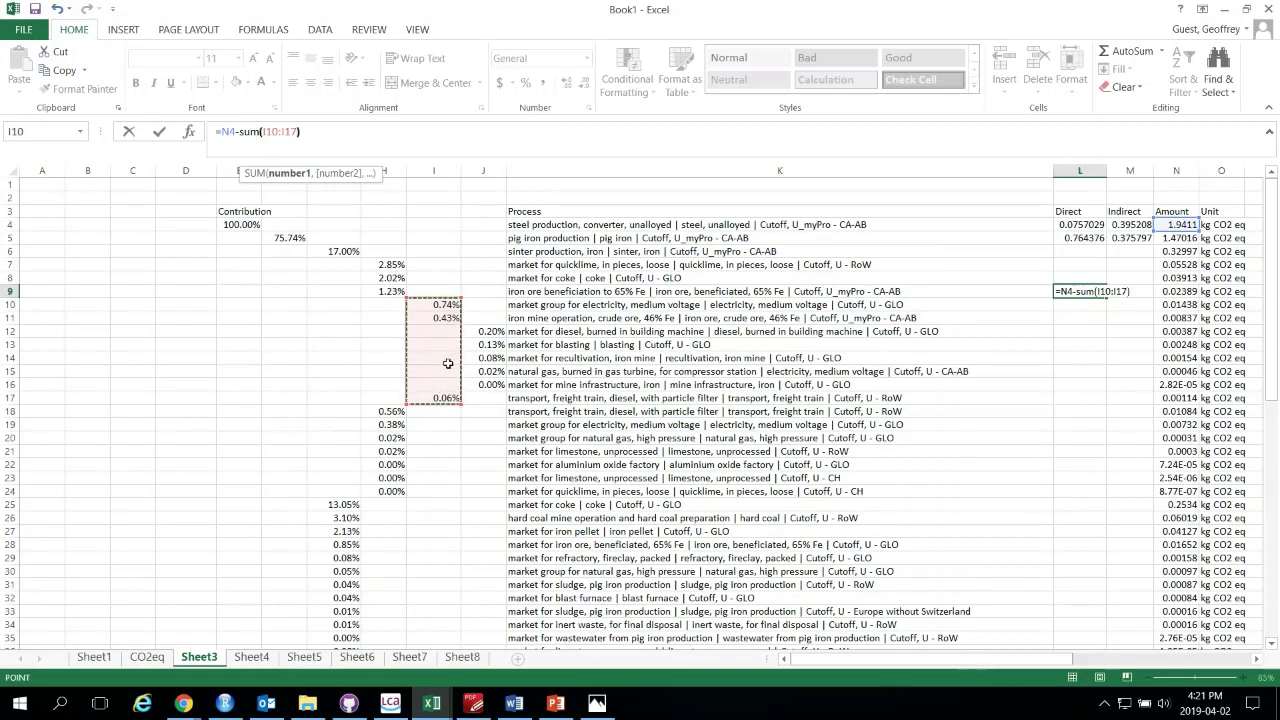
key(Tab)
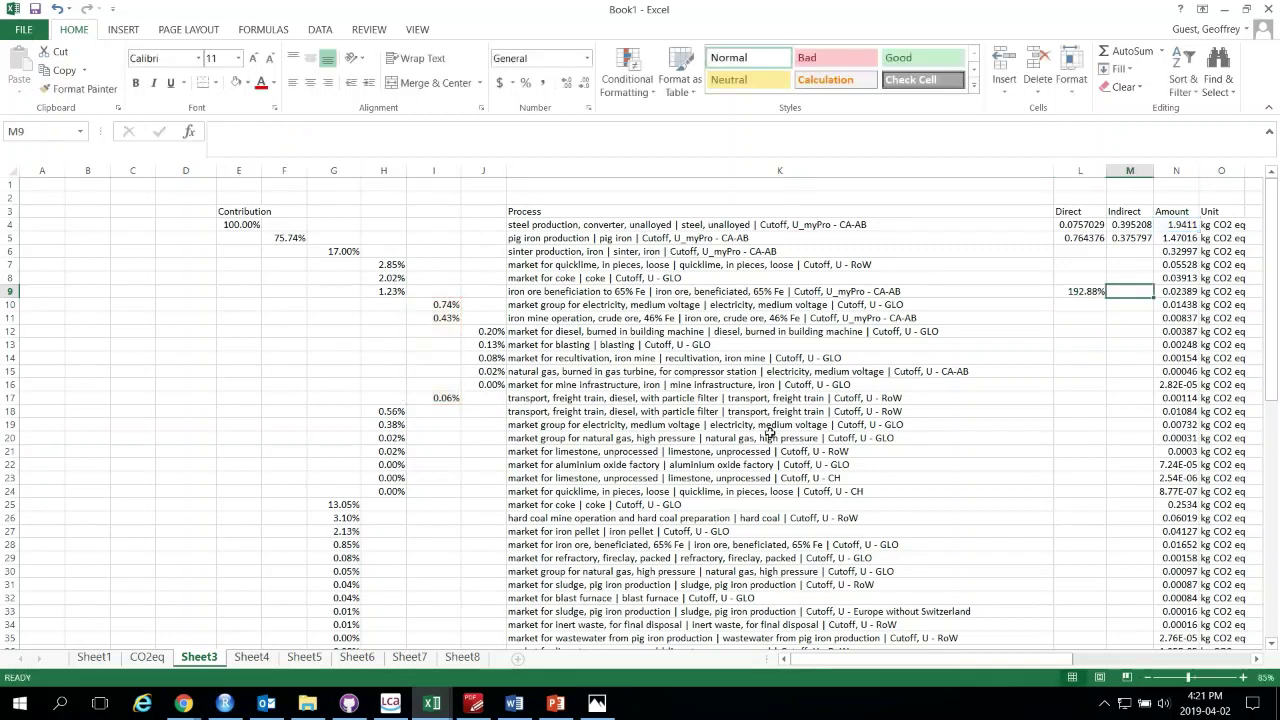
Revise the Direct formula for iron ore beneficiation in L9 to =N9-SUM(I10:I17)*N4
click(1080, 293)
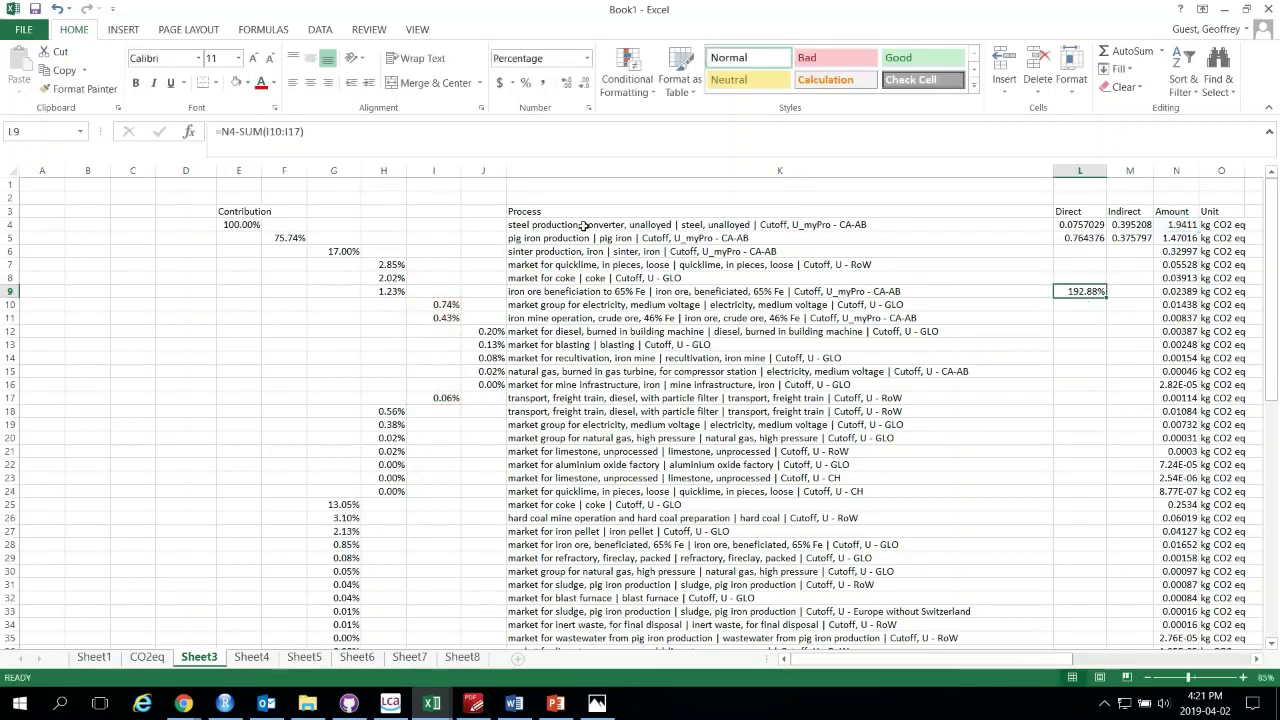
click(325, 133)
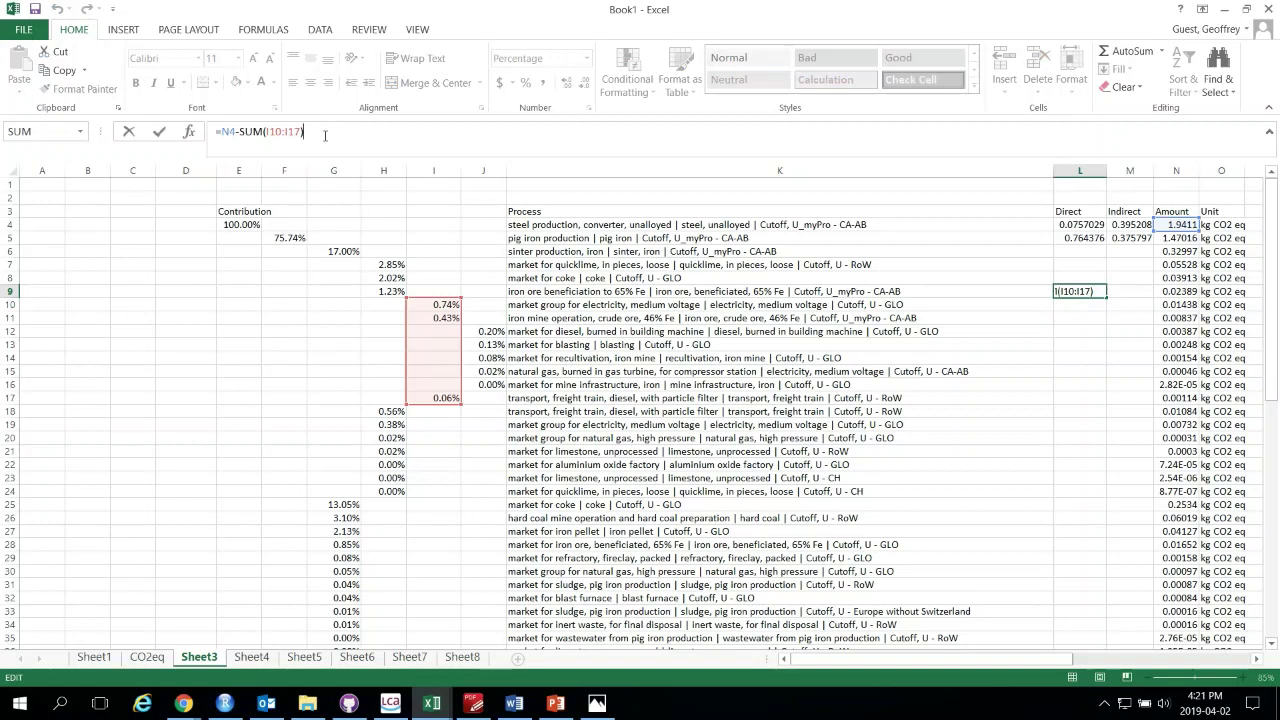
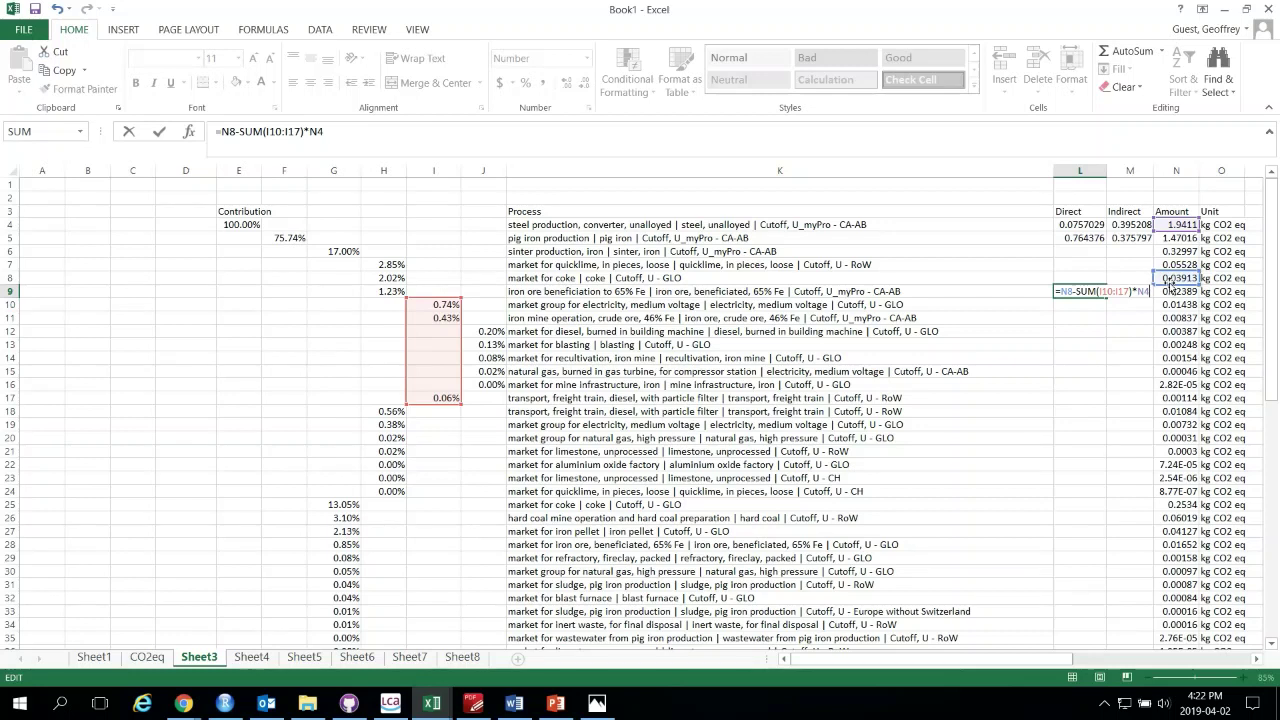
click(1170, 292)
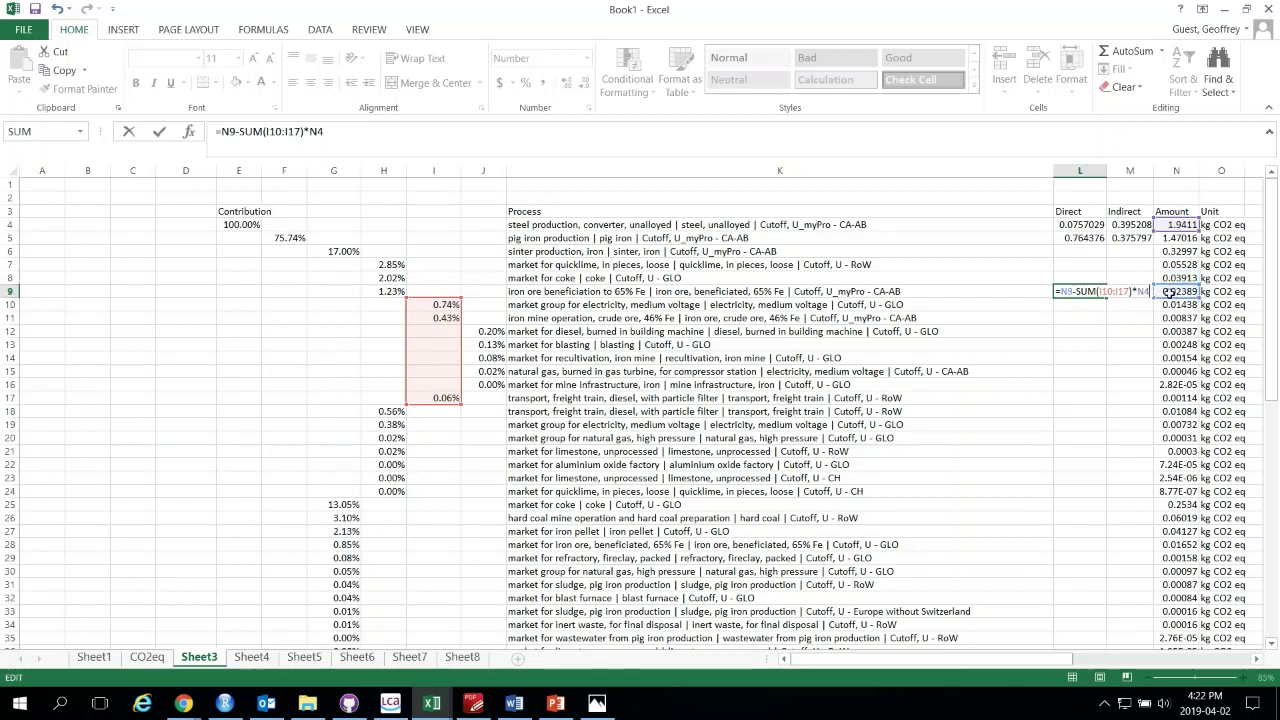
key(Return)
Compare the Direct formula for pig iron production in L5 with the iron ore beneficiation formula in L9, leaving both unedited
double_click(1070, 240)
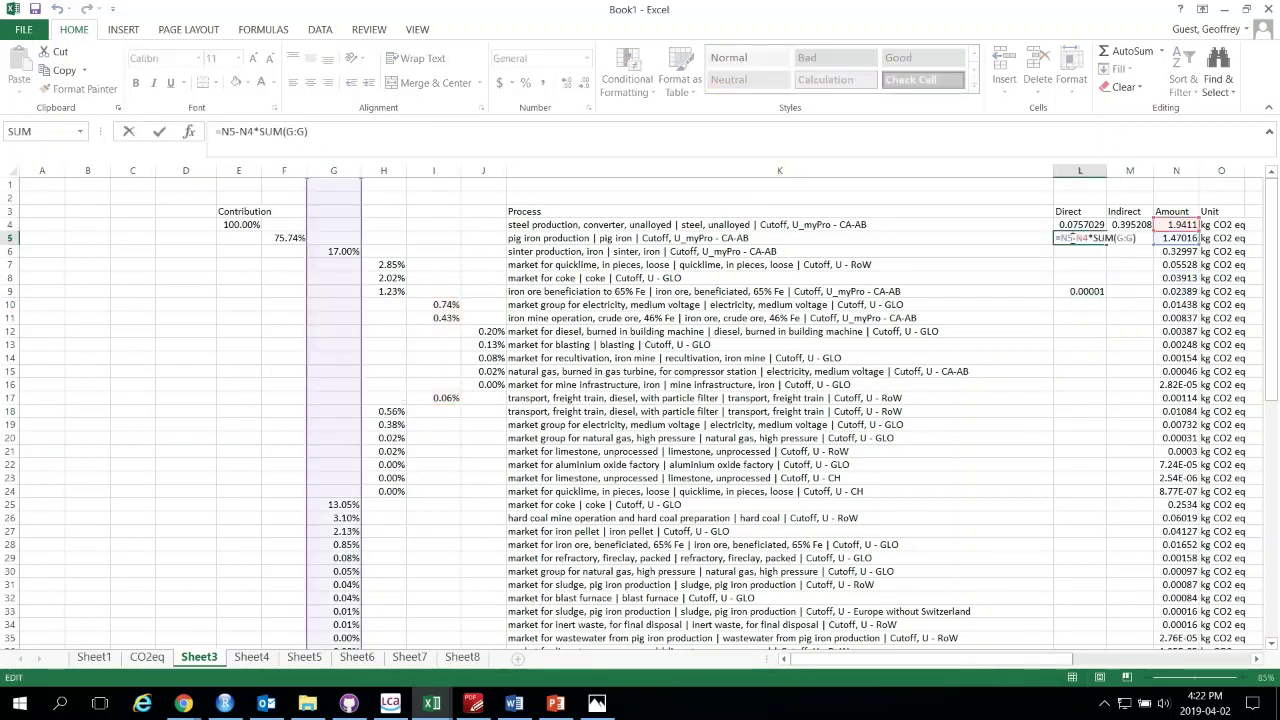
key(Tab)
key(Down)
key(Down)
key(Down)
key(Down)
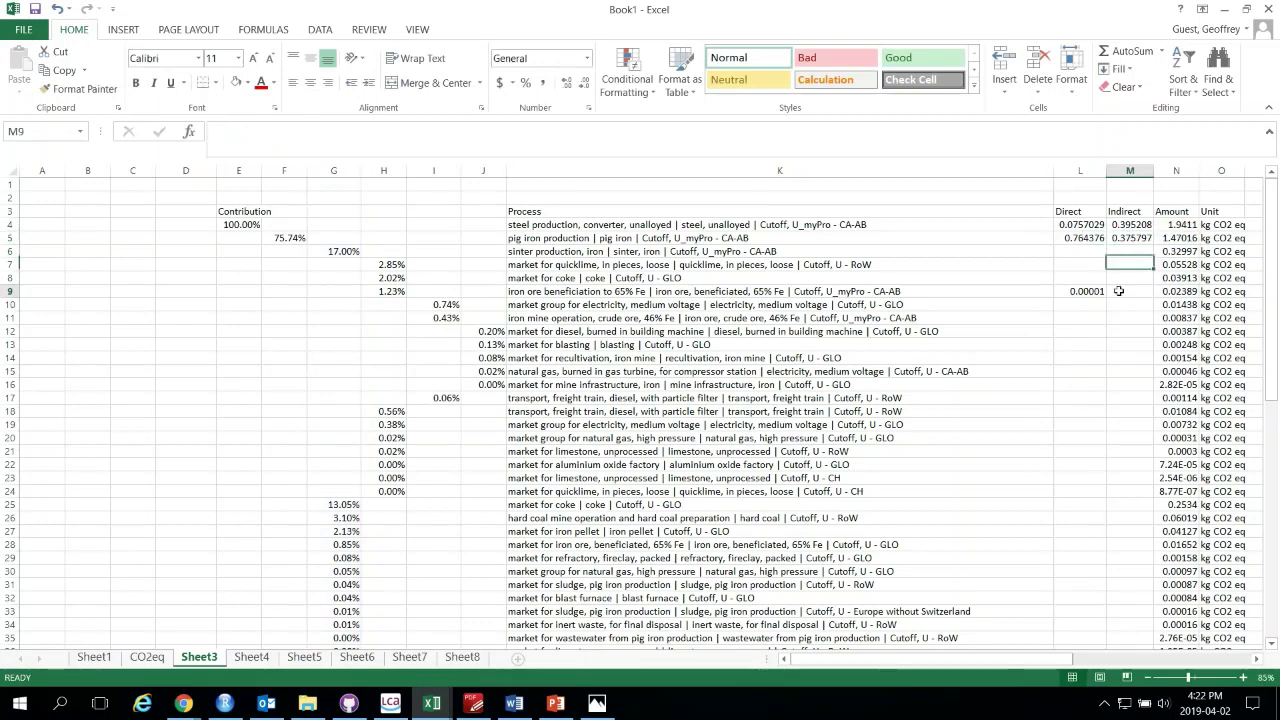
click(1087, 290)
double_click(1087, 290)
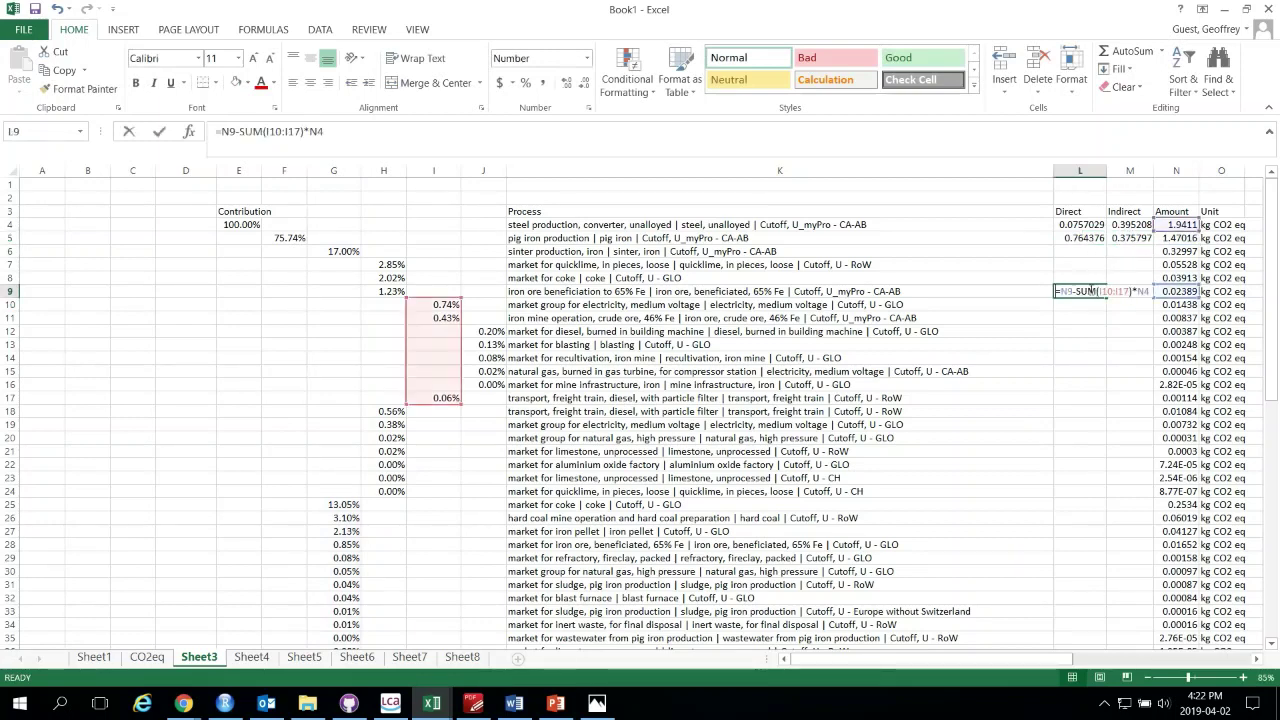
key(Escape)
Enter the Indirect formula =SUM(I10,I17)*N4 for iron ore beneficiation in M9
click(1135, 290)
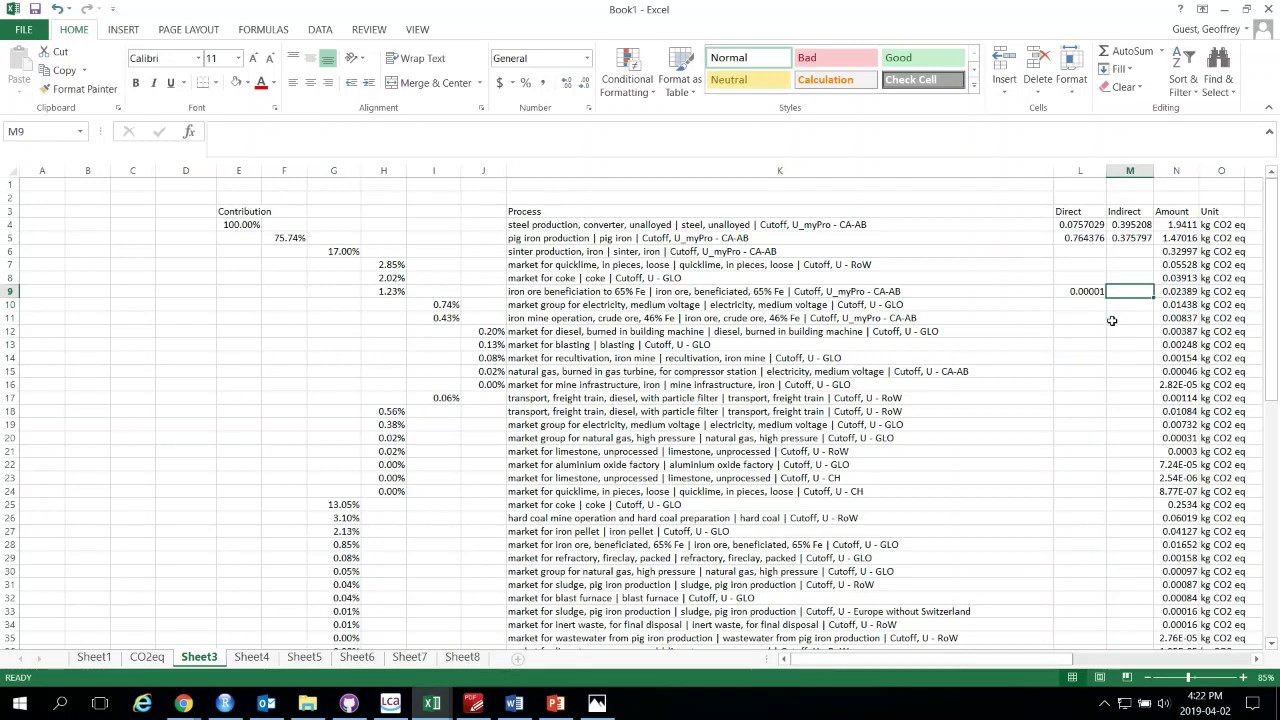
text(=)
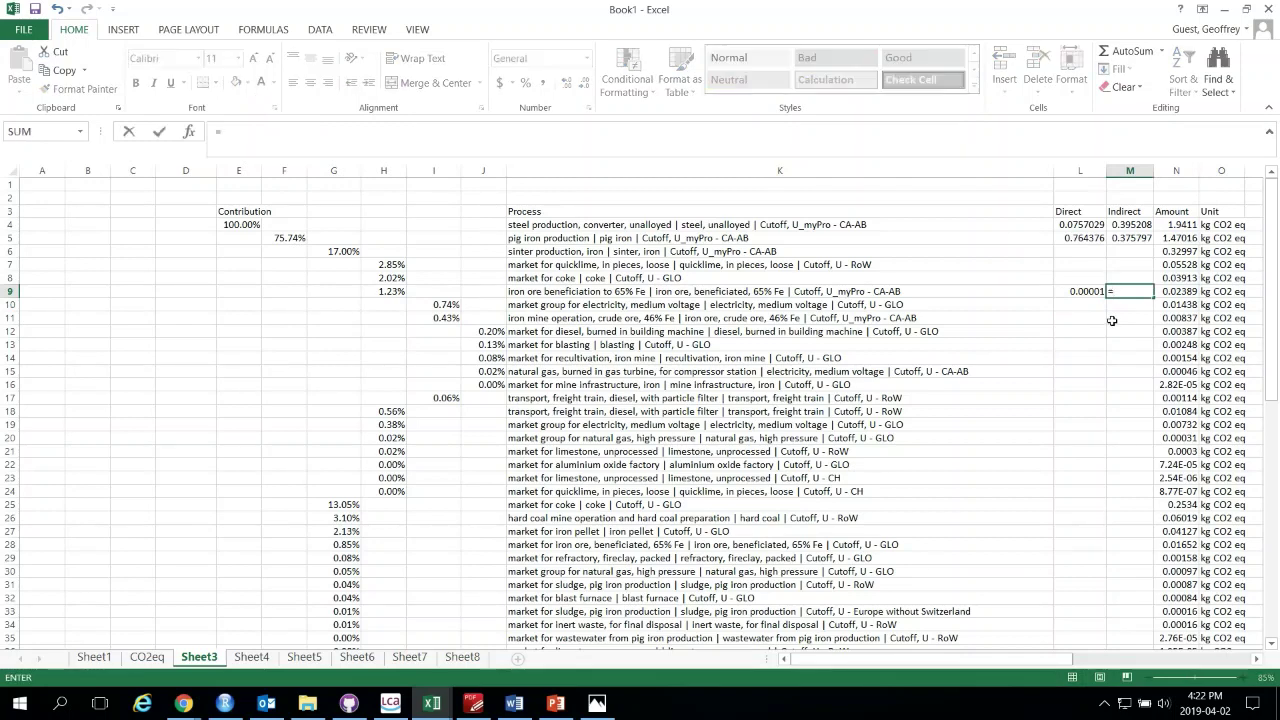
text(sum()
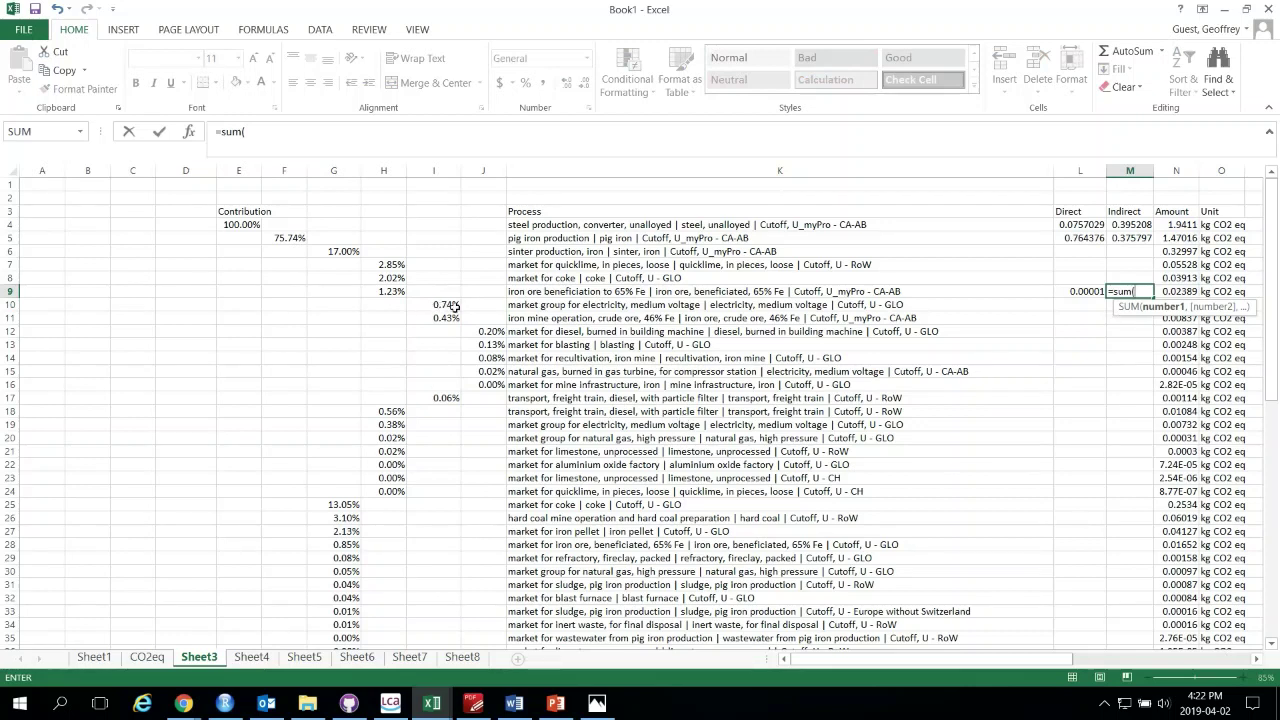
click(452, 305)
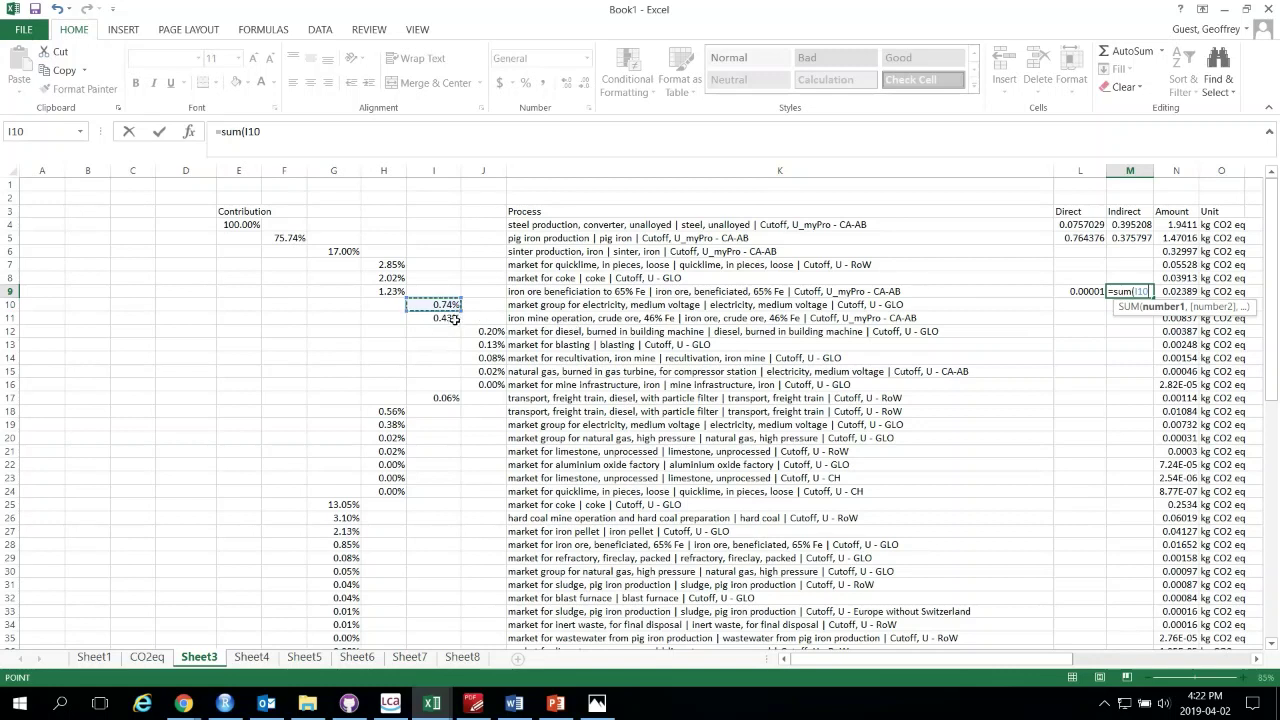
text(,)
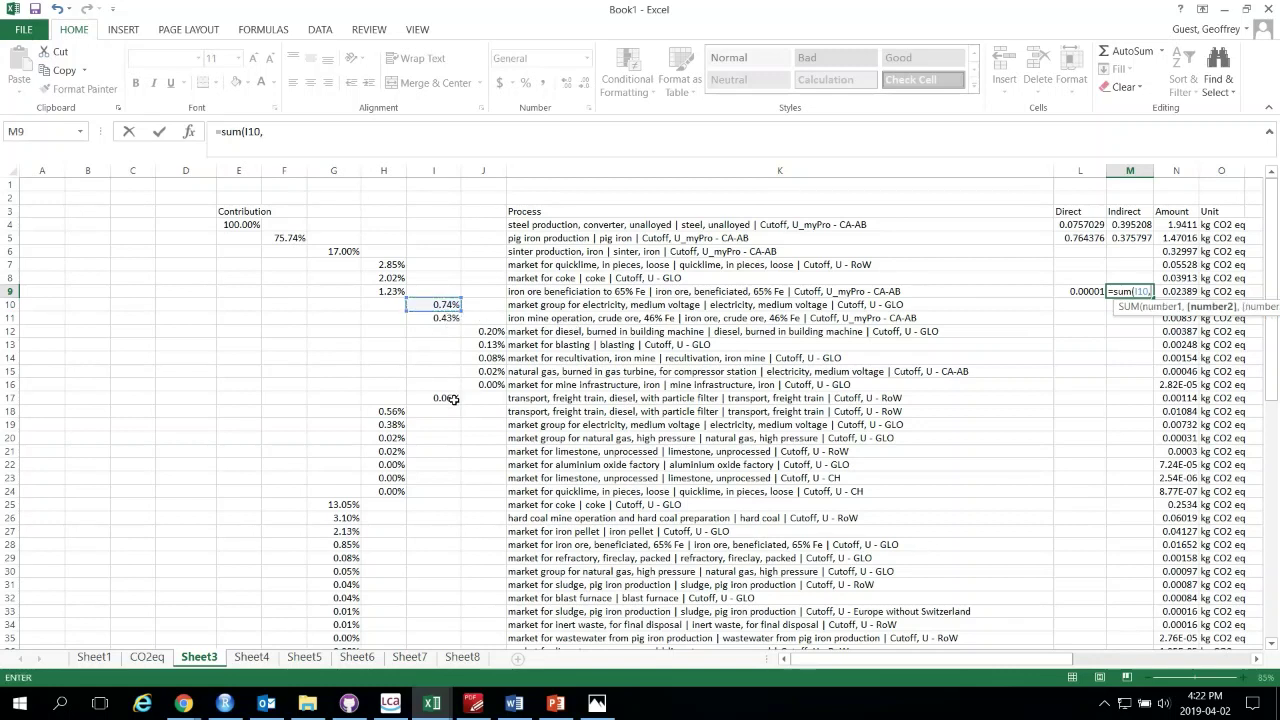
click(447, 398)
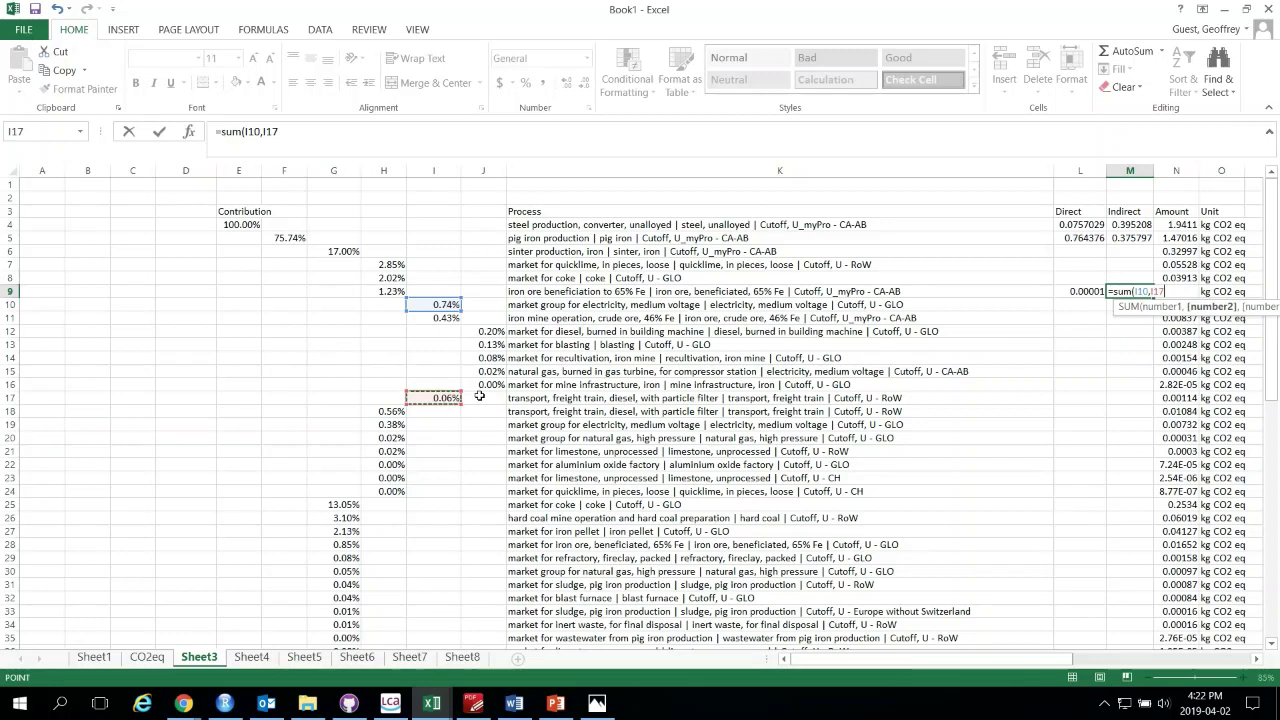
text()*)
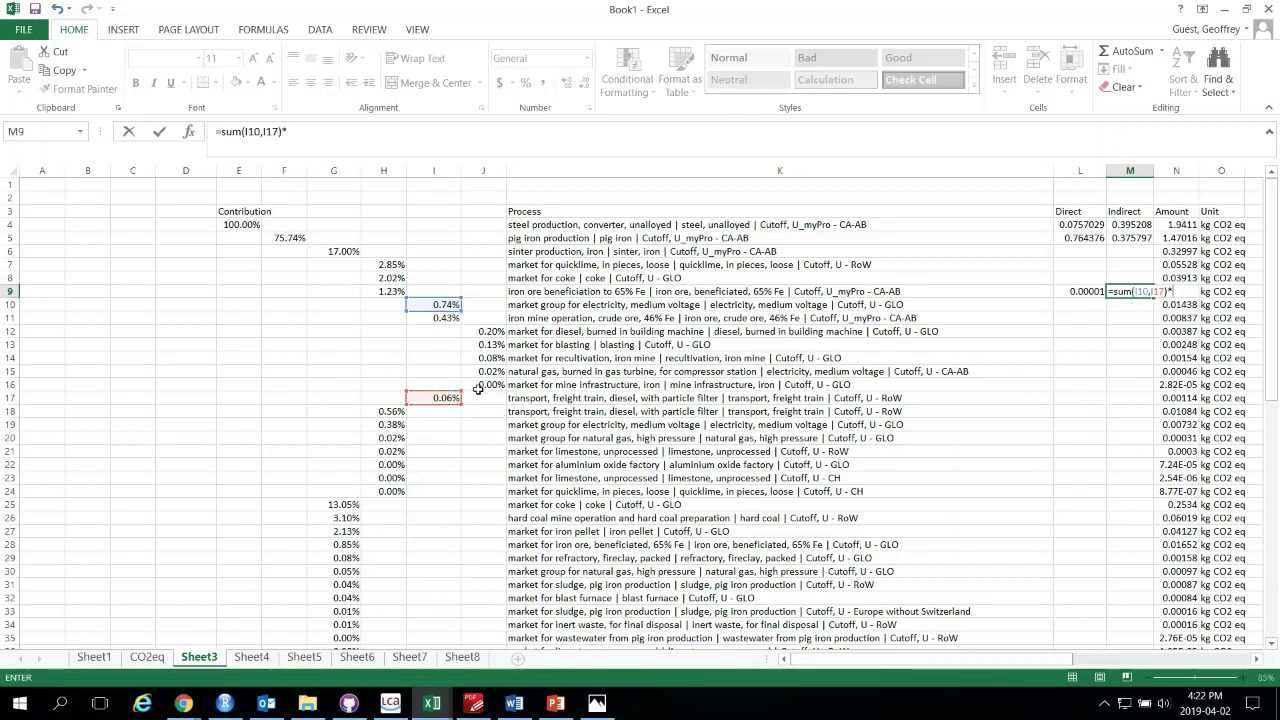
click(1183, 226)
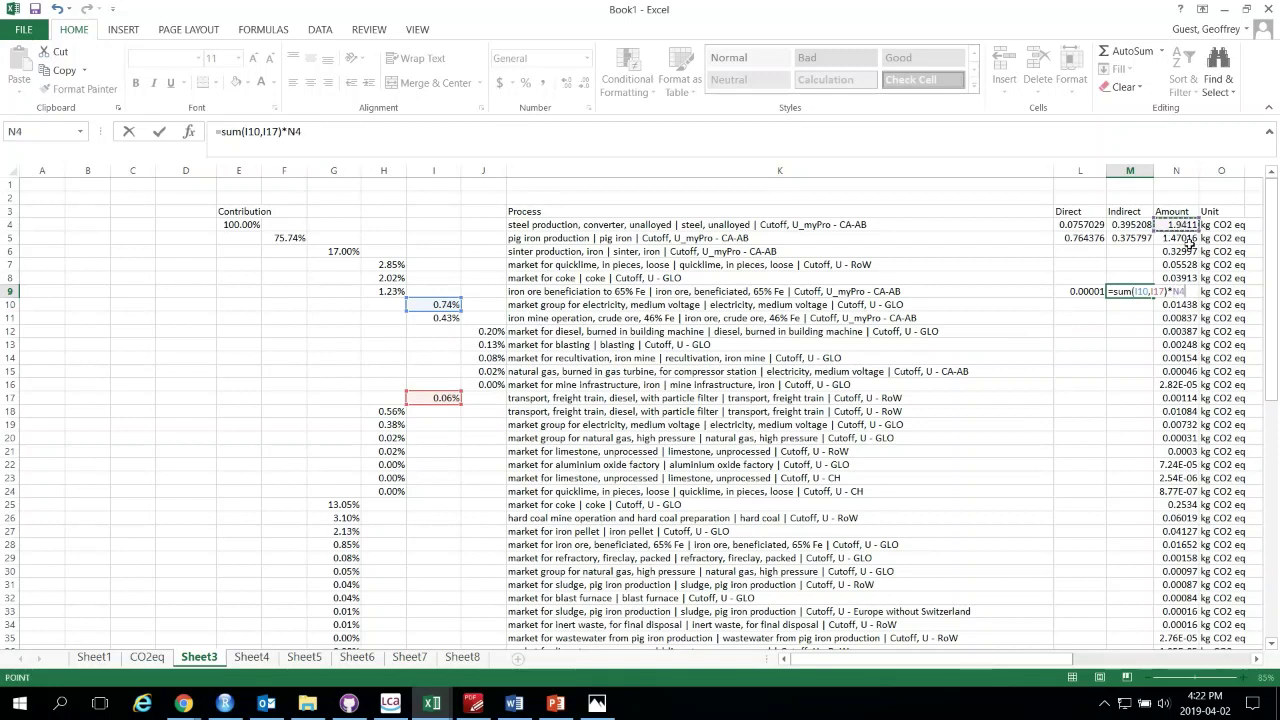
key(Return)
key(Left)
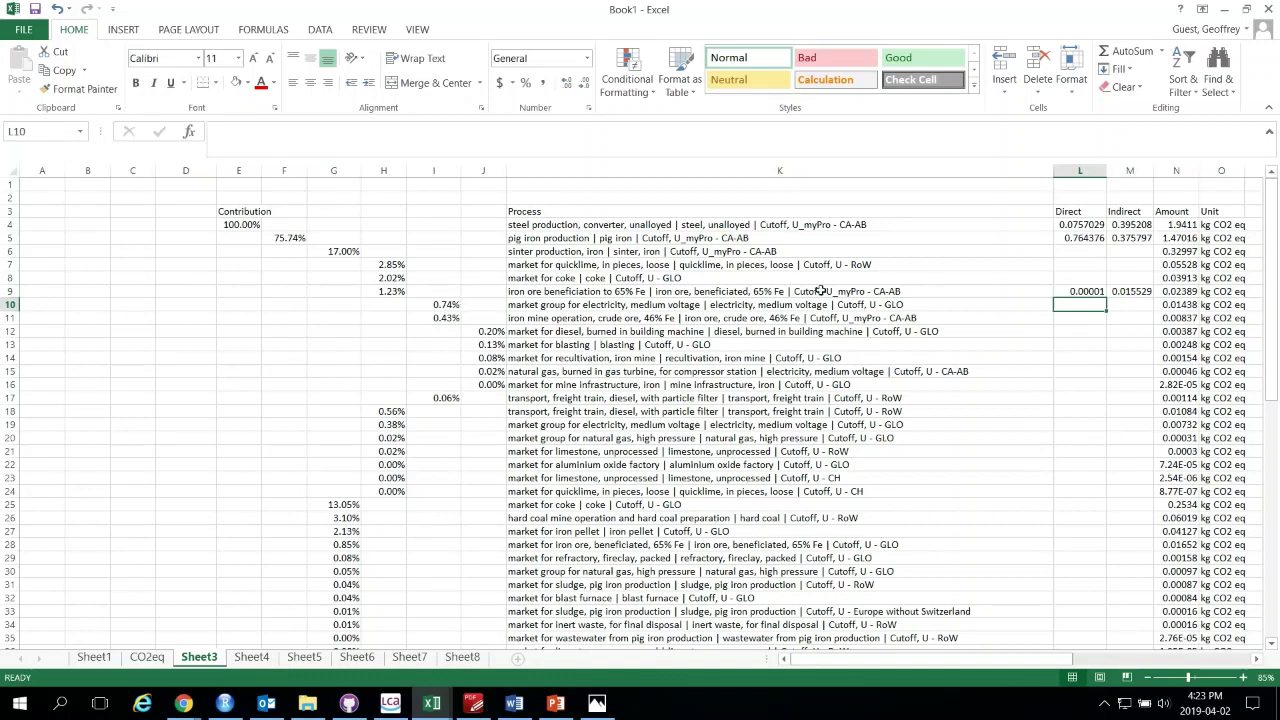
Enter the Direct formula =N11-SUM(J12:J16)*N4 for iron mine operation in L11
click(641, 291)
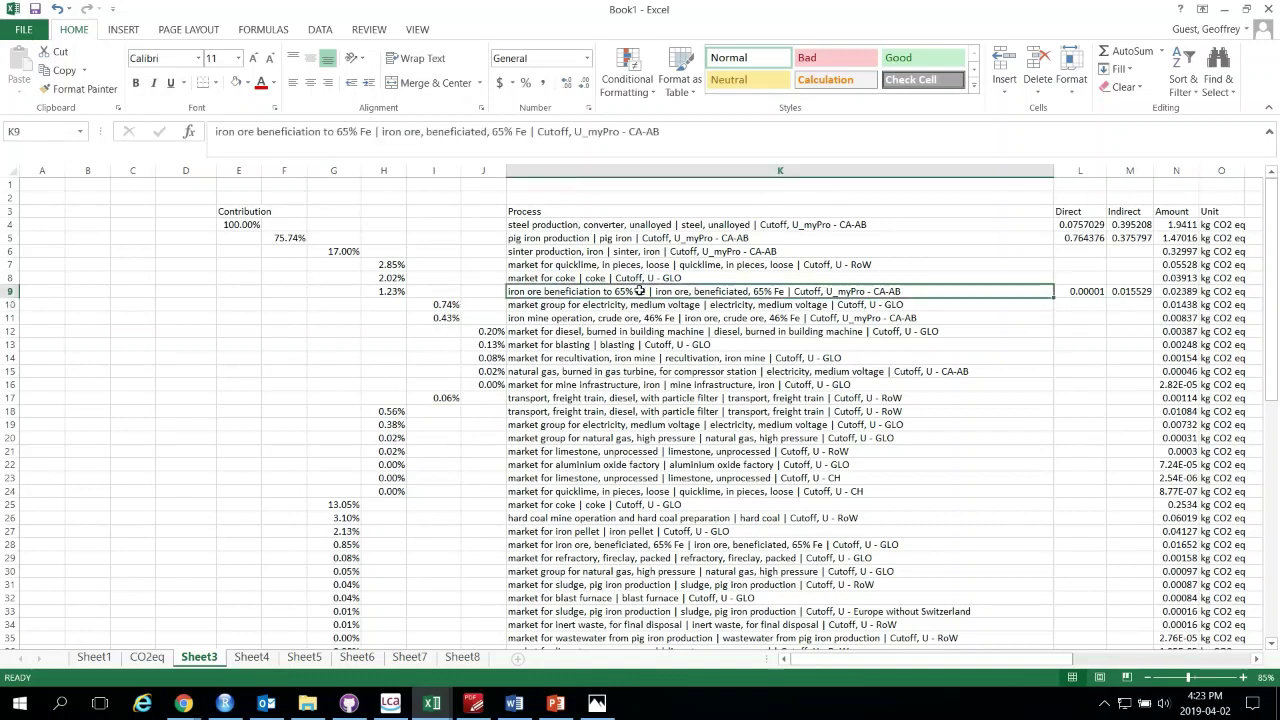
click(560, 318)
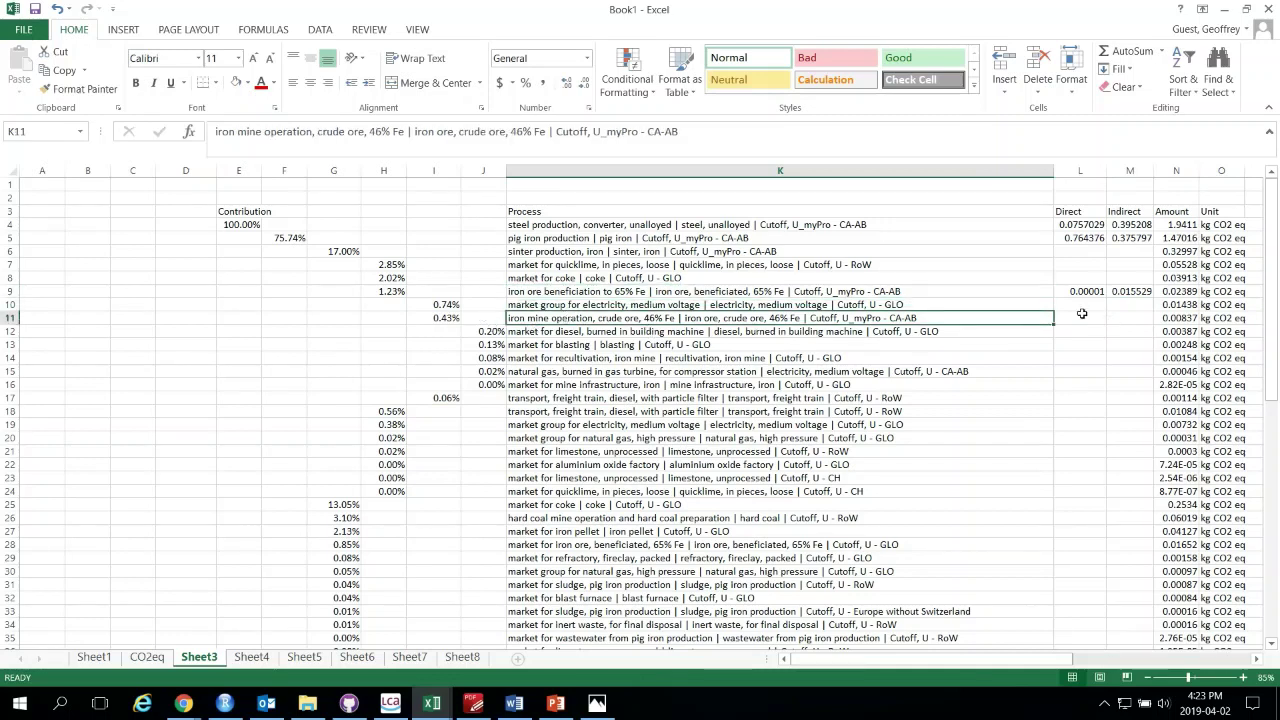
click(1081, 314)
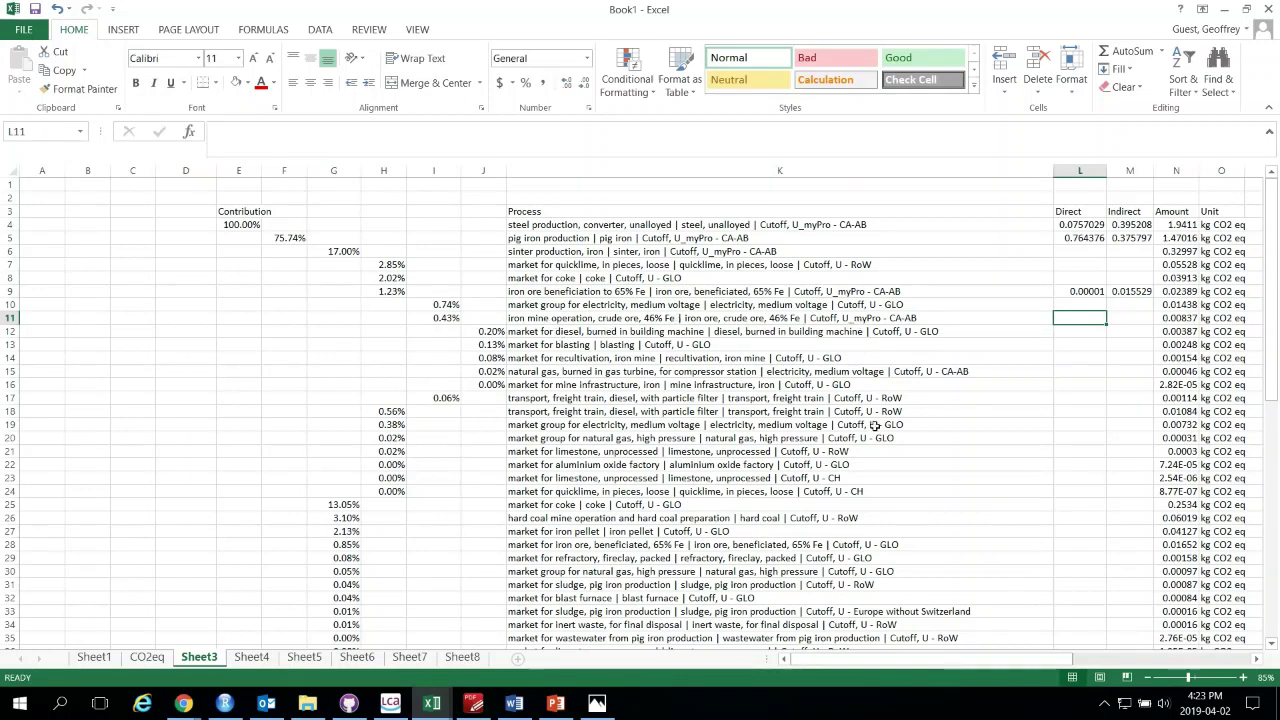
key(F2)
text(=)
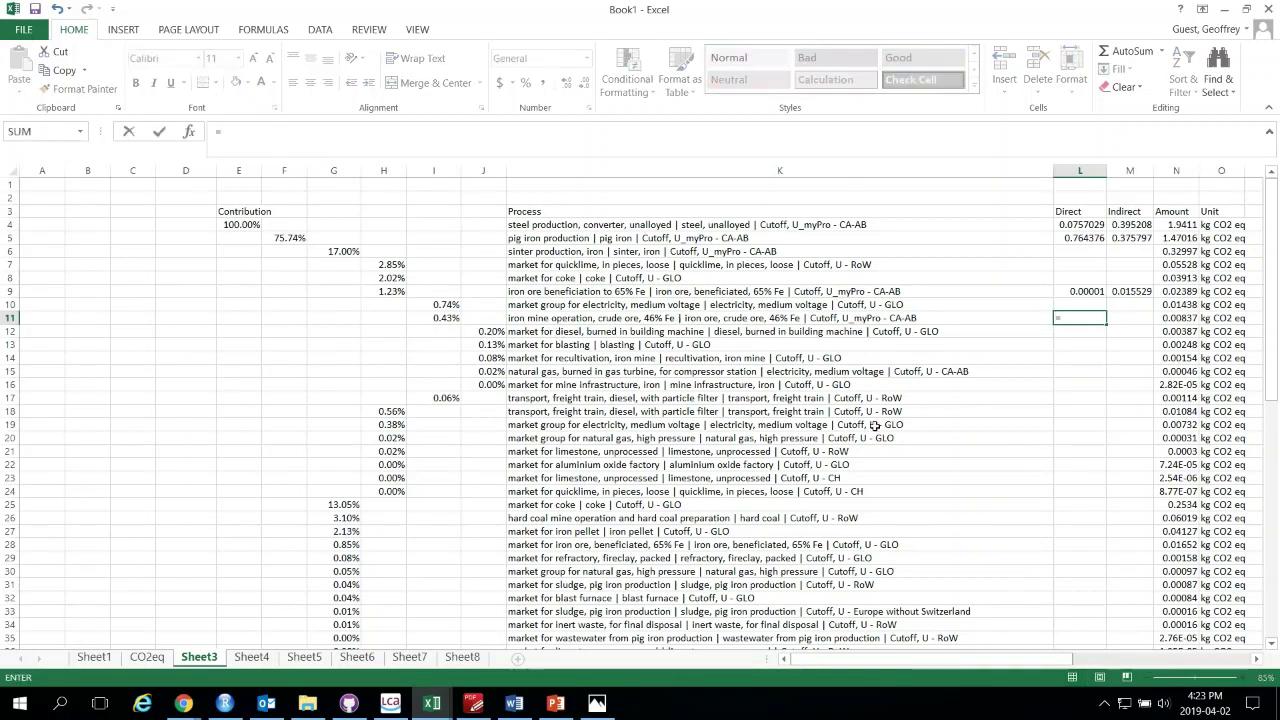
click(1189, 316)
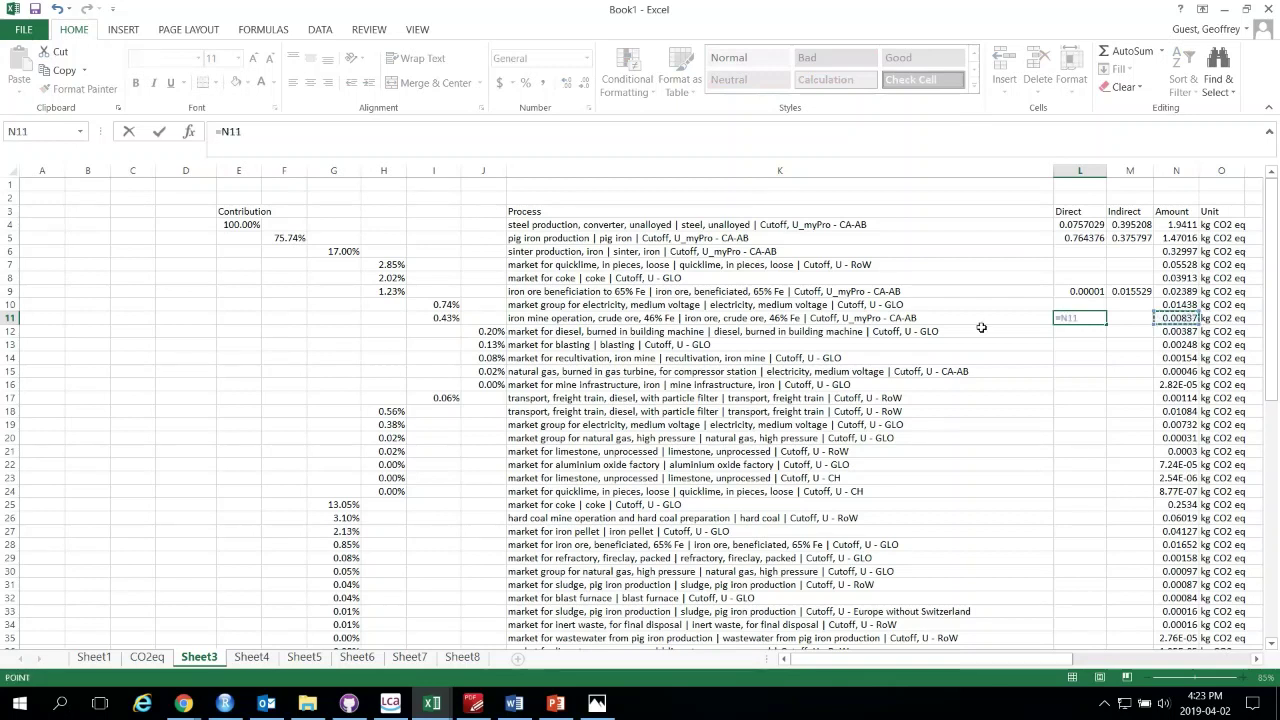
text(-sum()
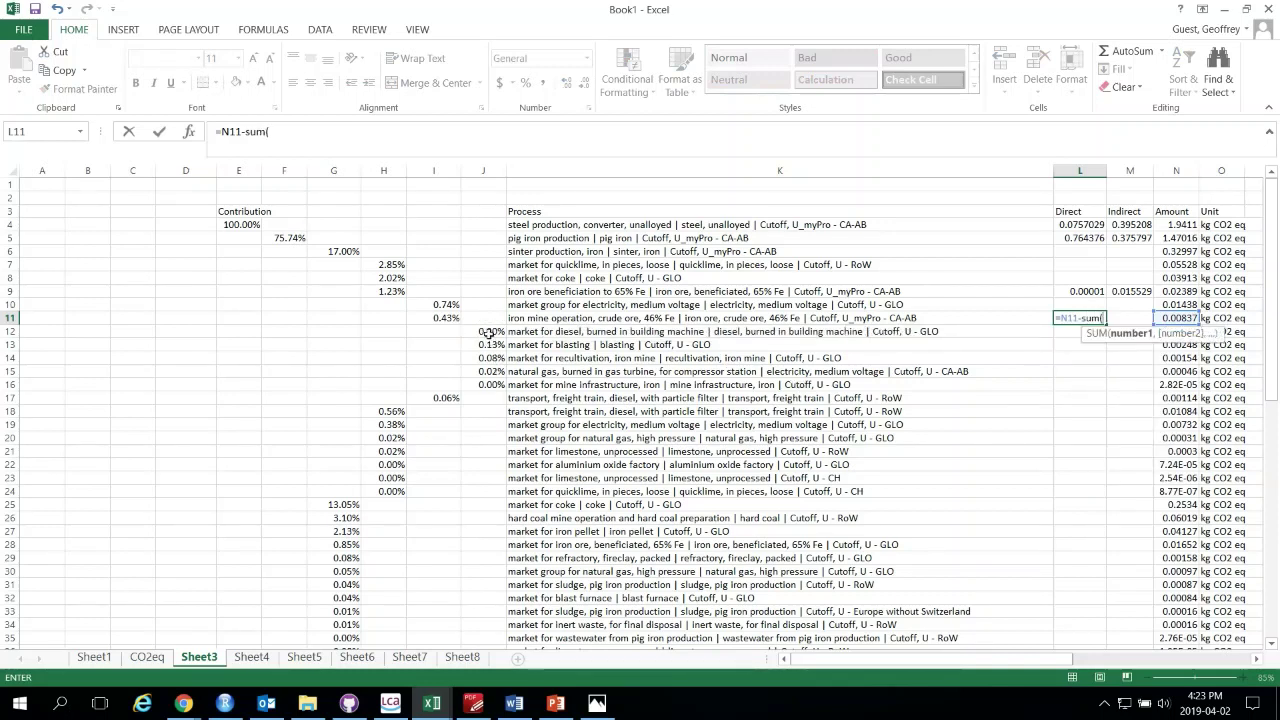
drag(486, 332, 484, 390)
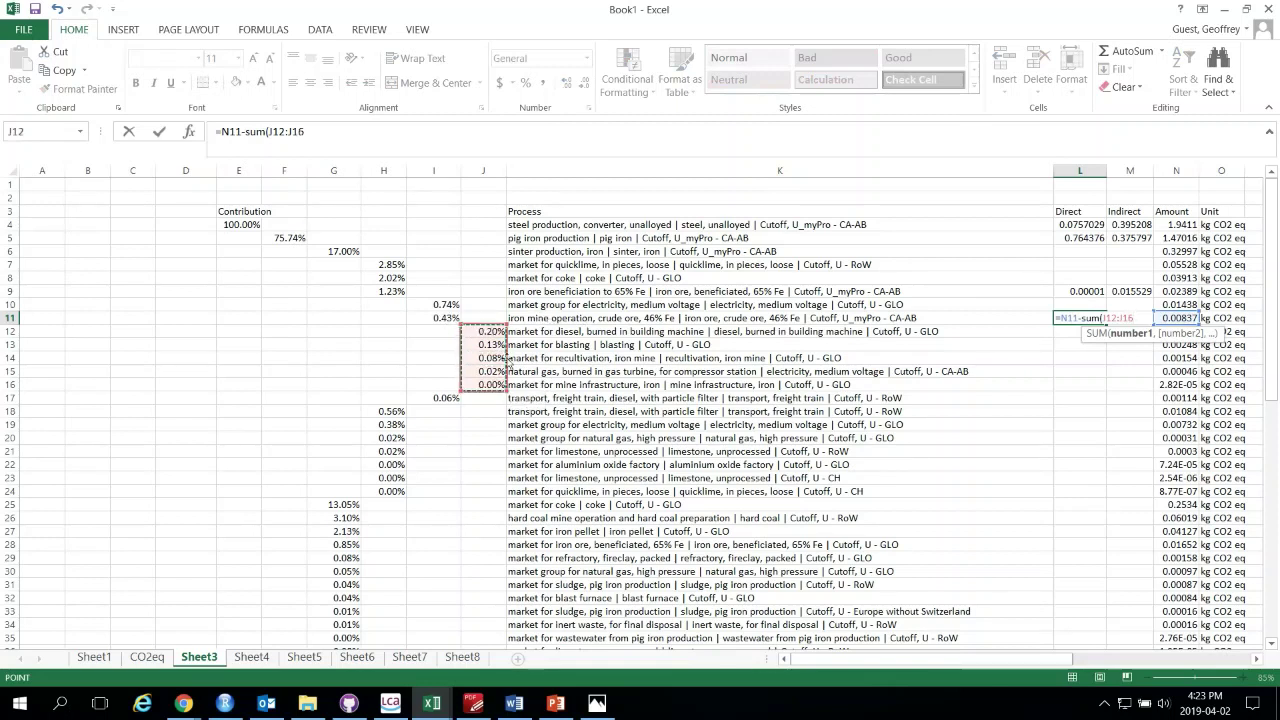
text())
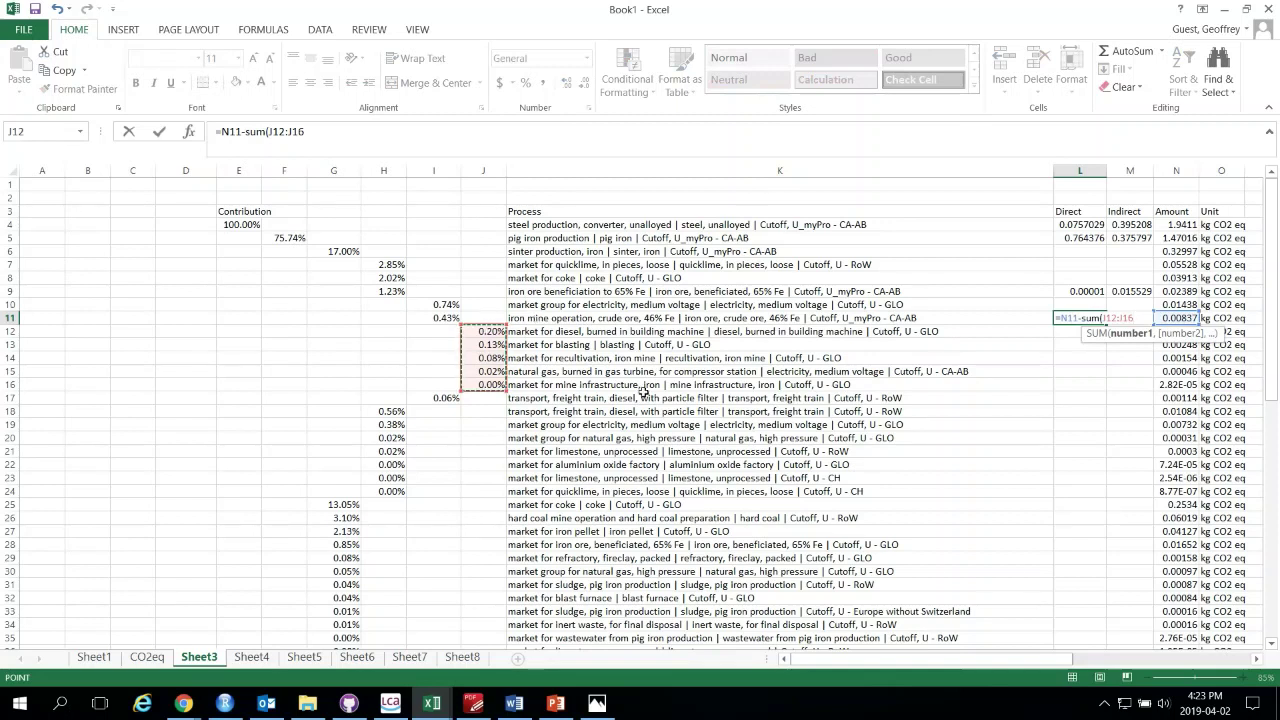
text(*)
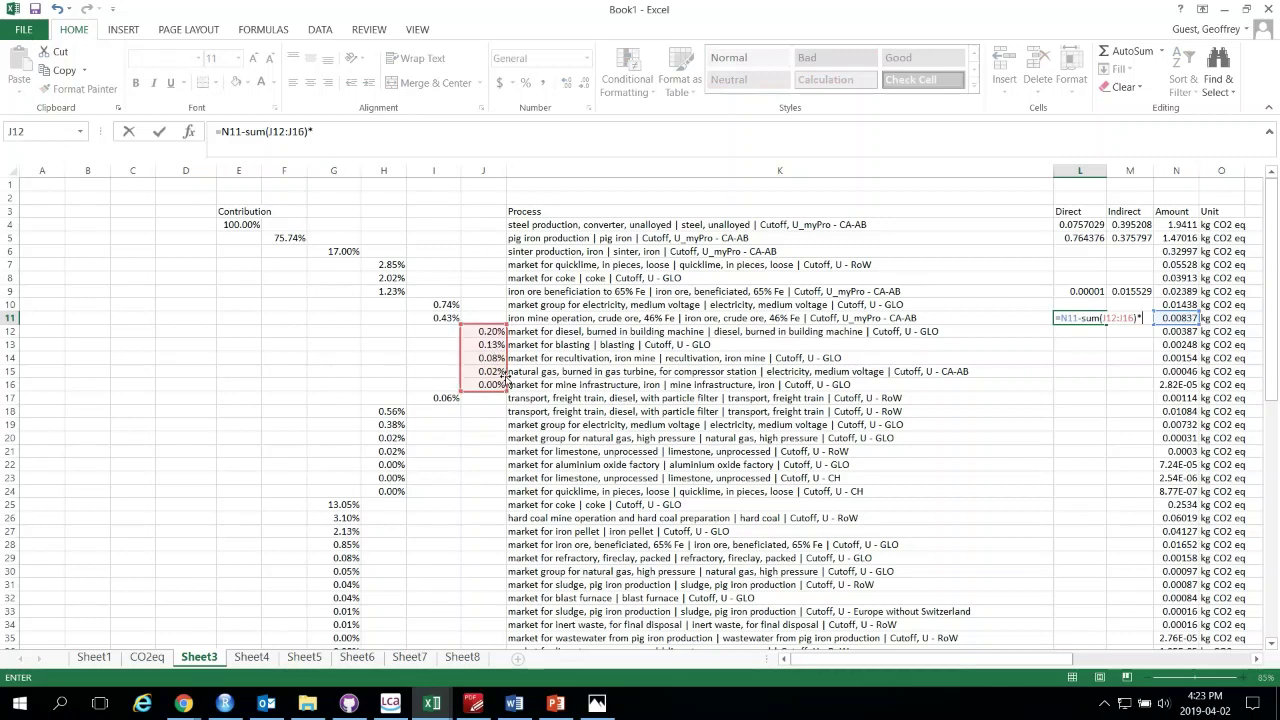
click(1180, 226)
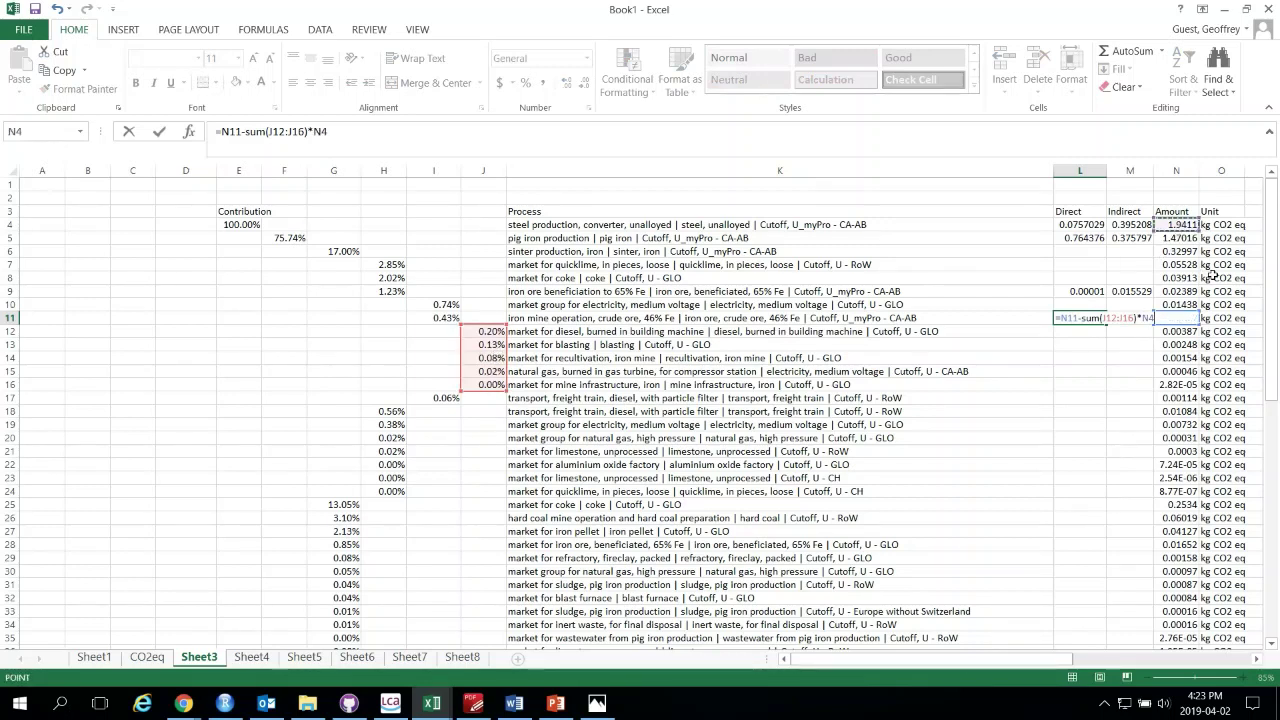
key(ctrl+Return)
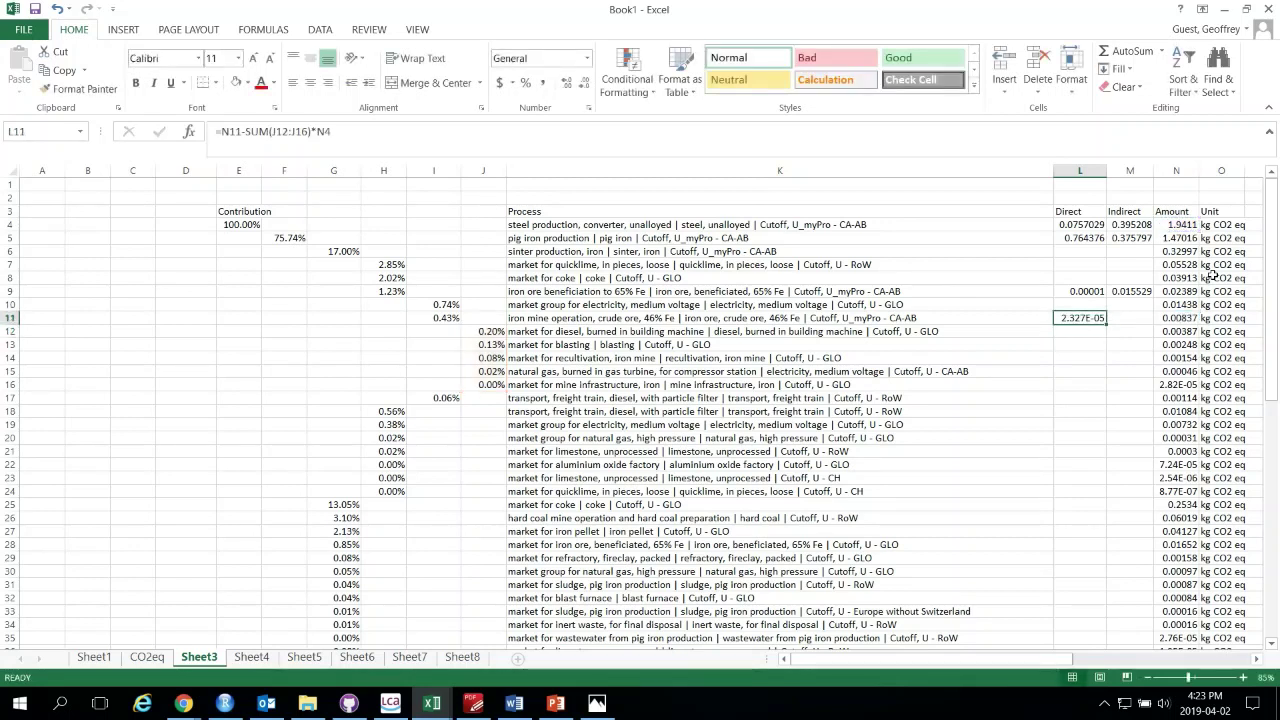
Enter the Indirect formula =SUM(J12:J16)*N4 for iron mine operation in M11
key(Right)
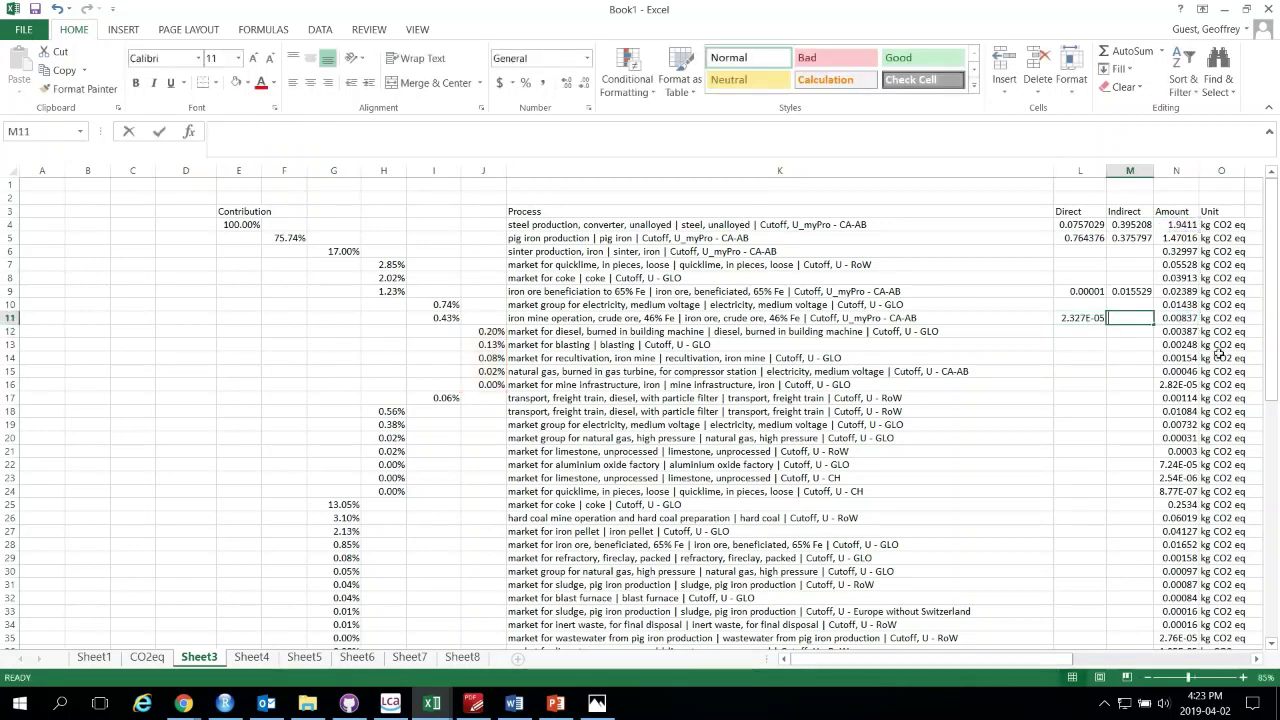
text(=sum()
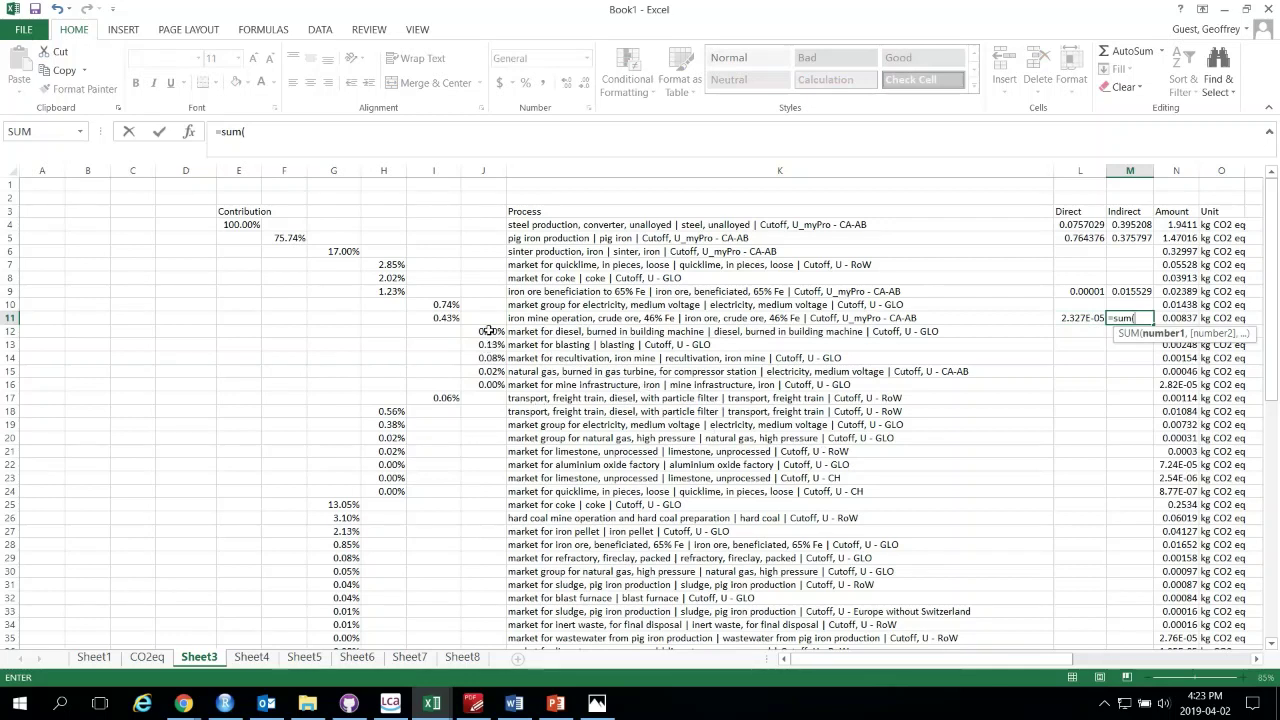
drag(489, 331, 489, 385)
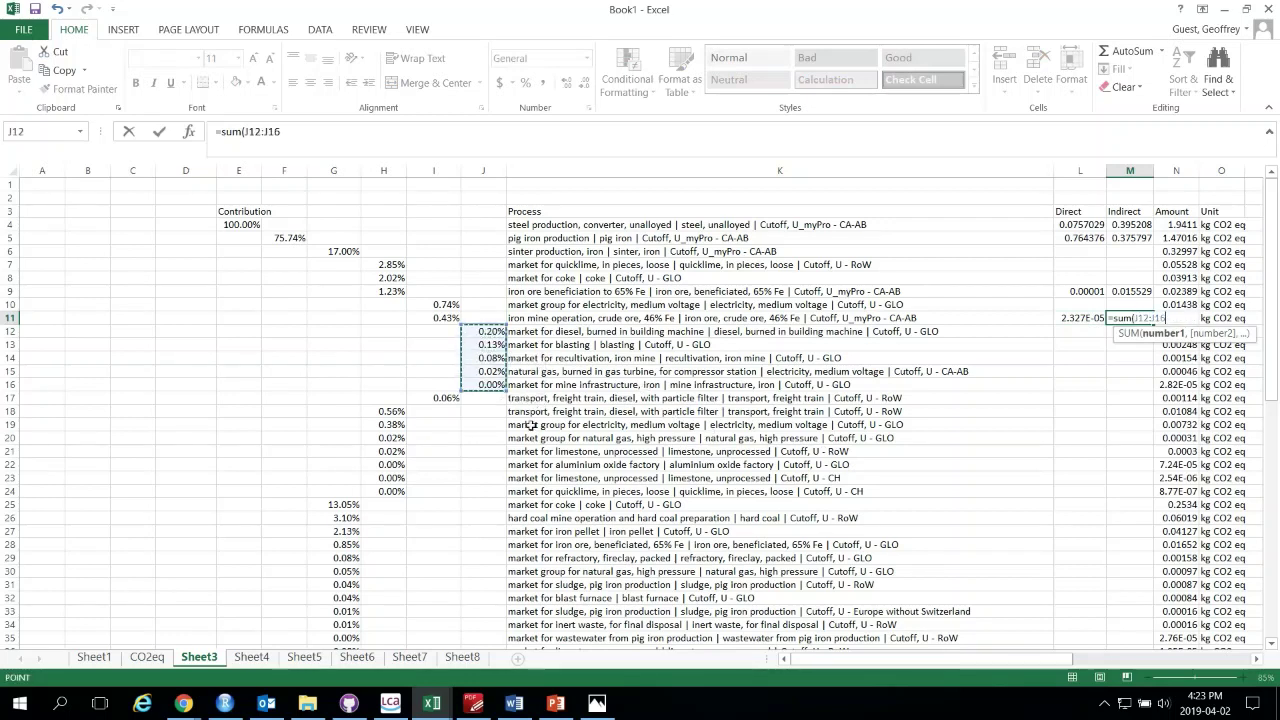
text()*)
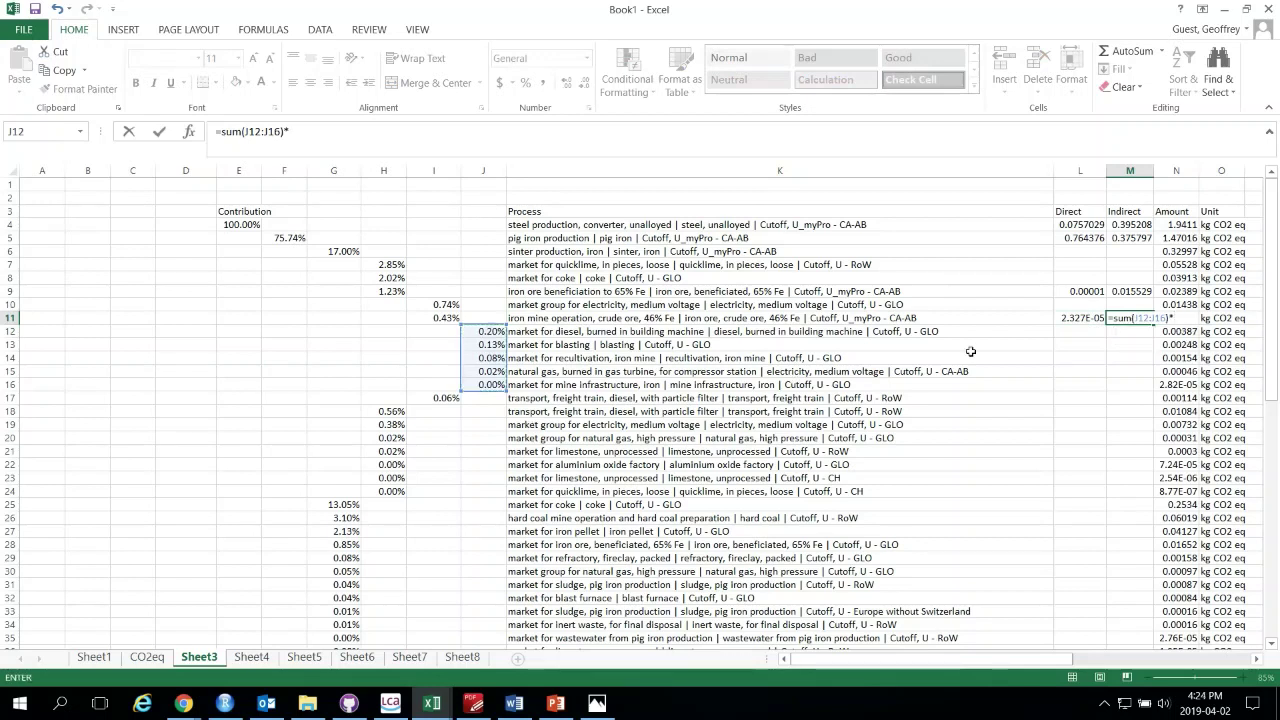
click(1181, 222)
key(Tab)
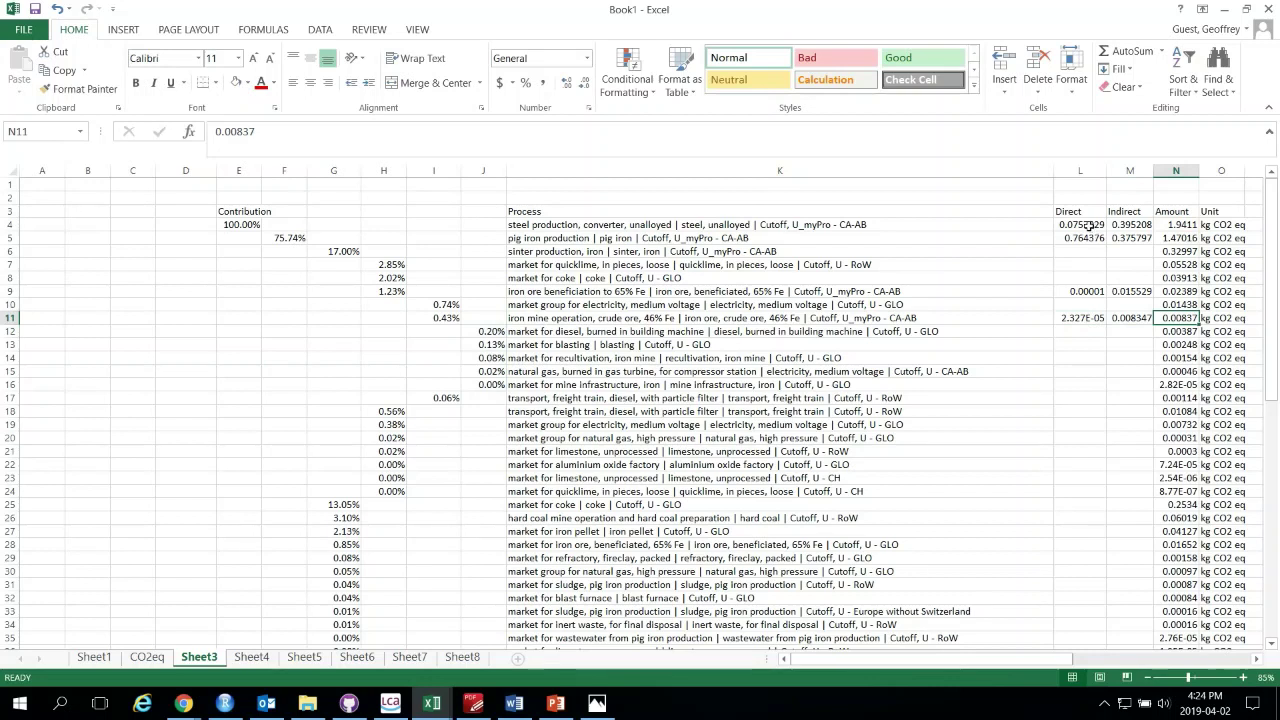
click(721, 226)
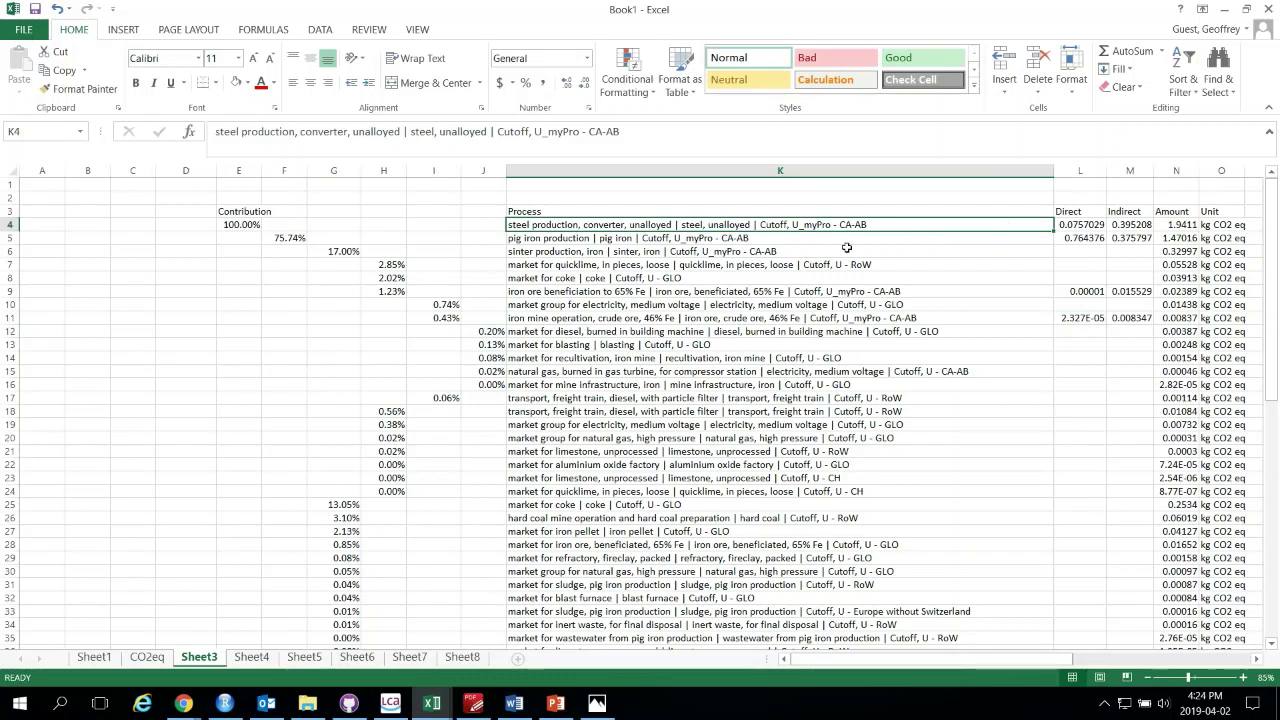
click(1080, 238)
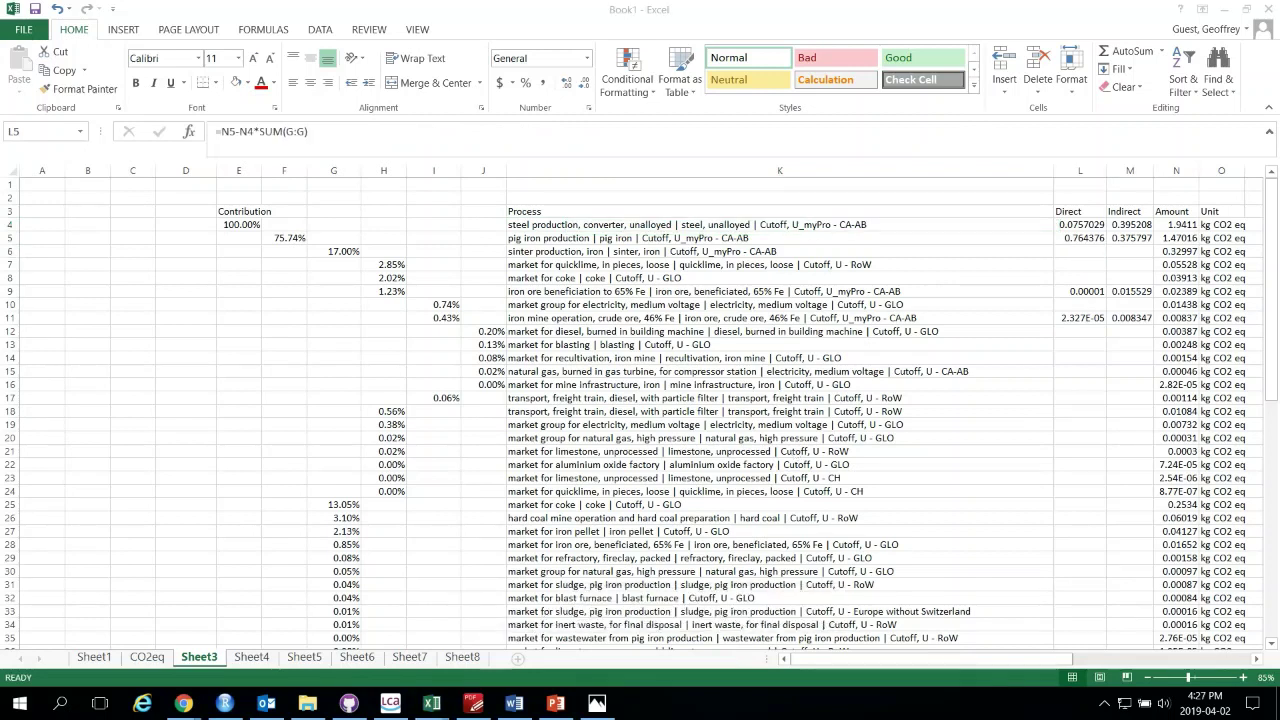
click(1062, 240)
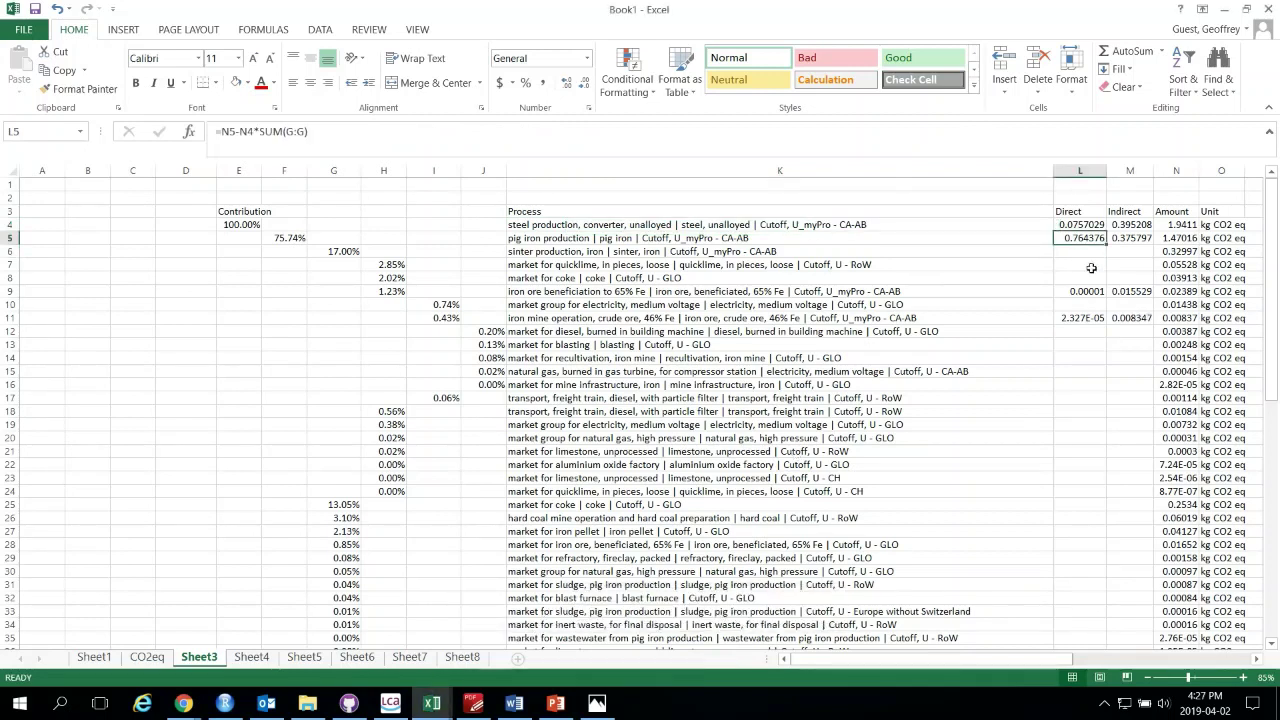
Enter the formula =N6-SUM(H7:H24) as the Direct contribution of sinter production in L6
click(1091, 252)
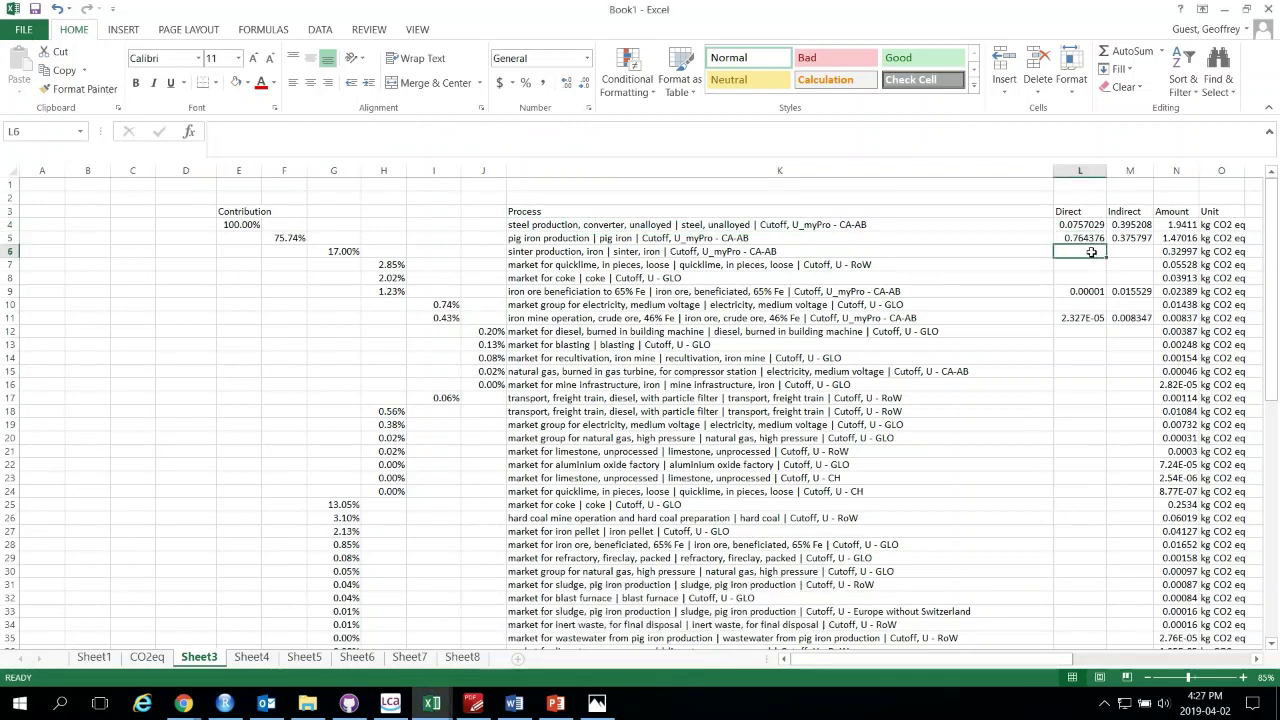
text(=)
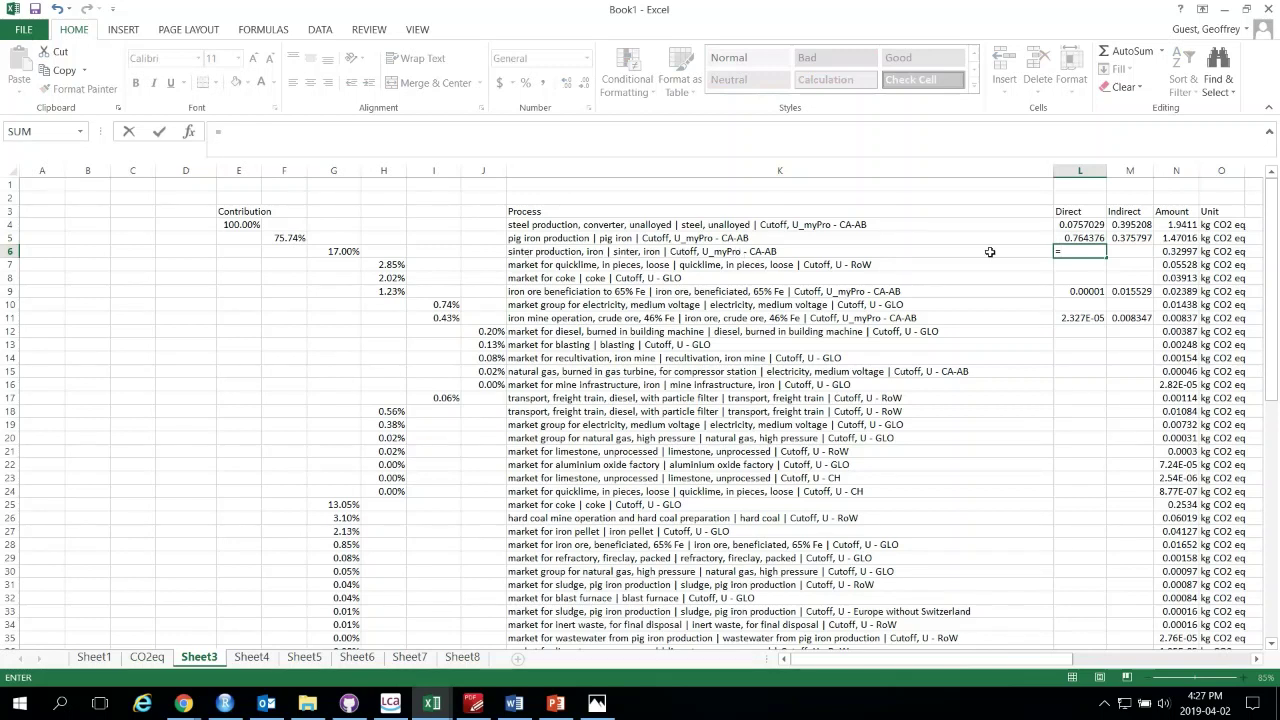
click(1176, 254)
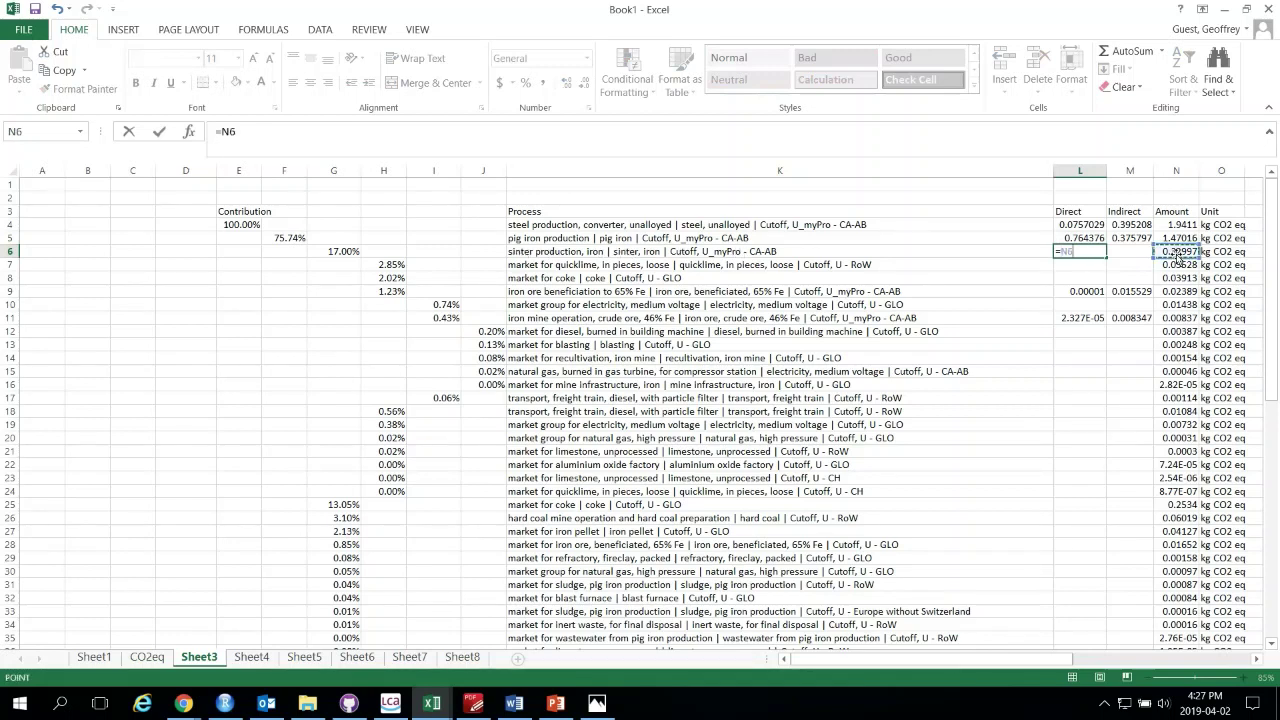
text(-sum*)
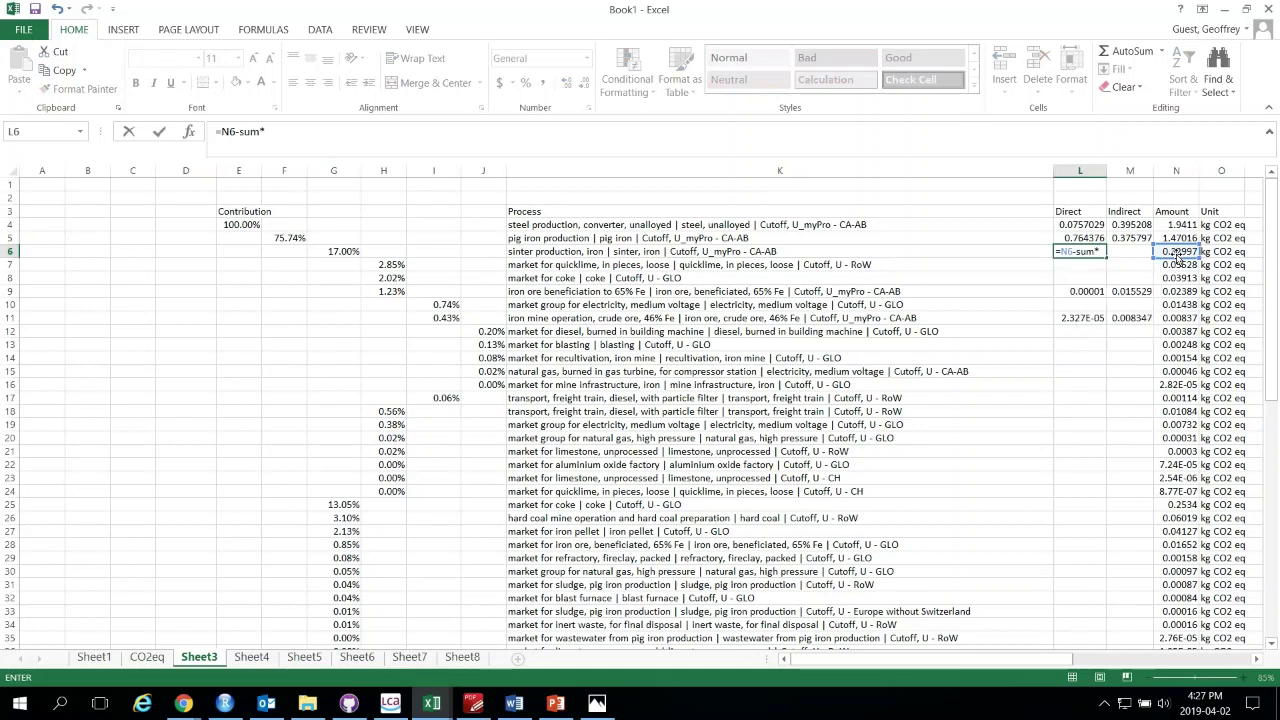
key(Left)
text(()
key(Delete)
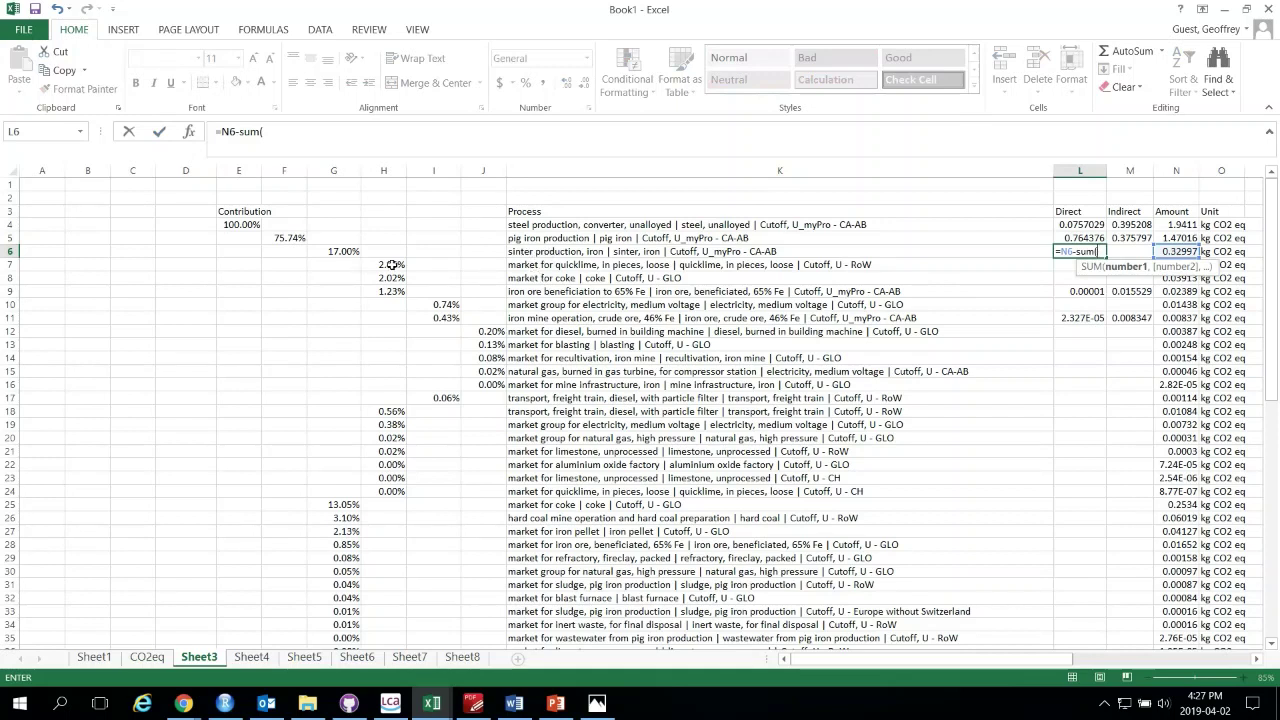
drag(390, 265, 391, 306)
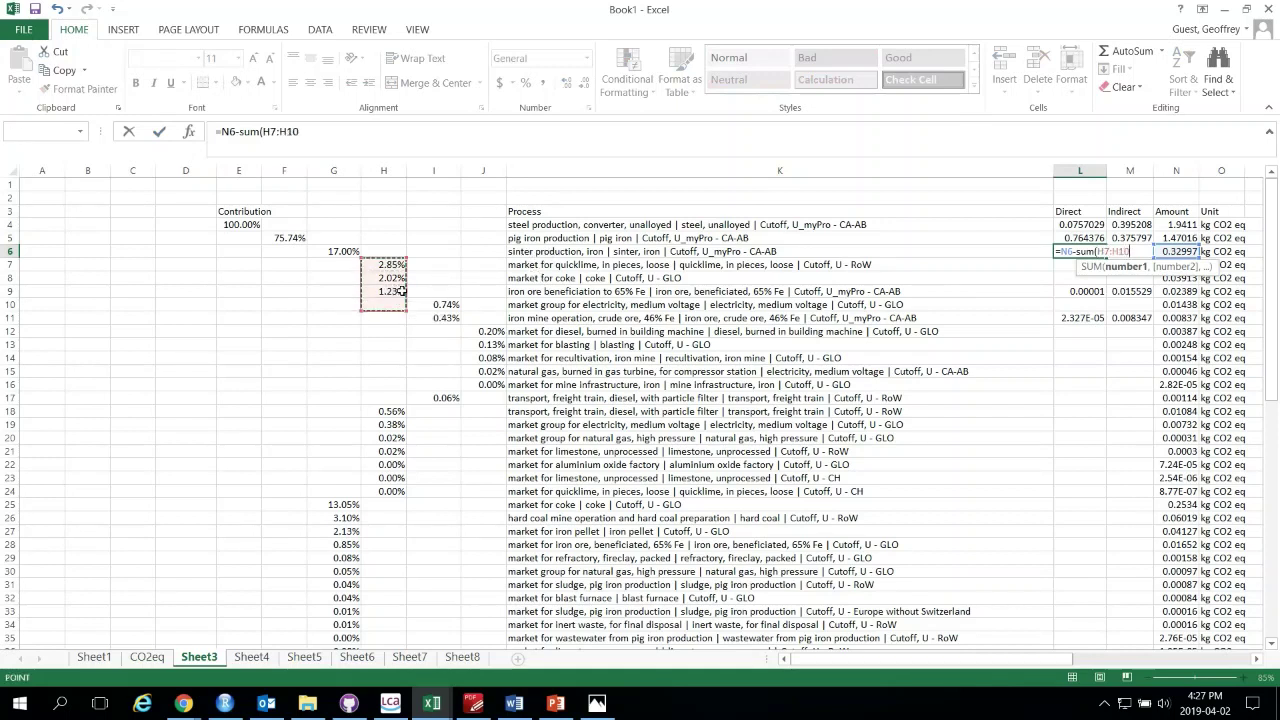
drag(386, 470, 408, 492)
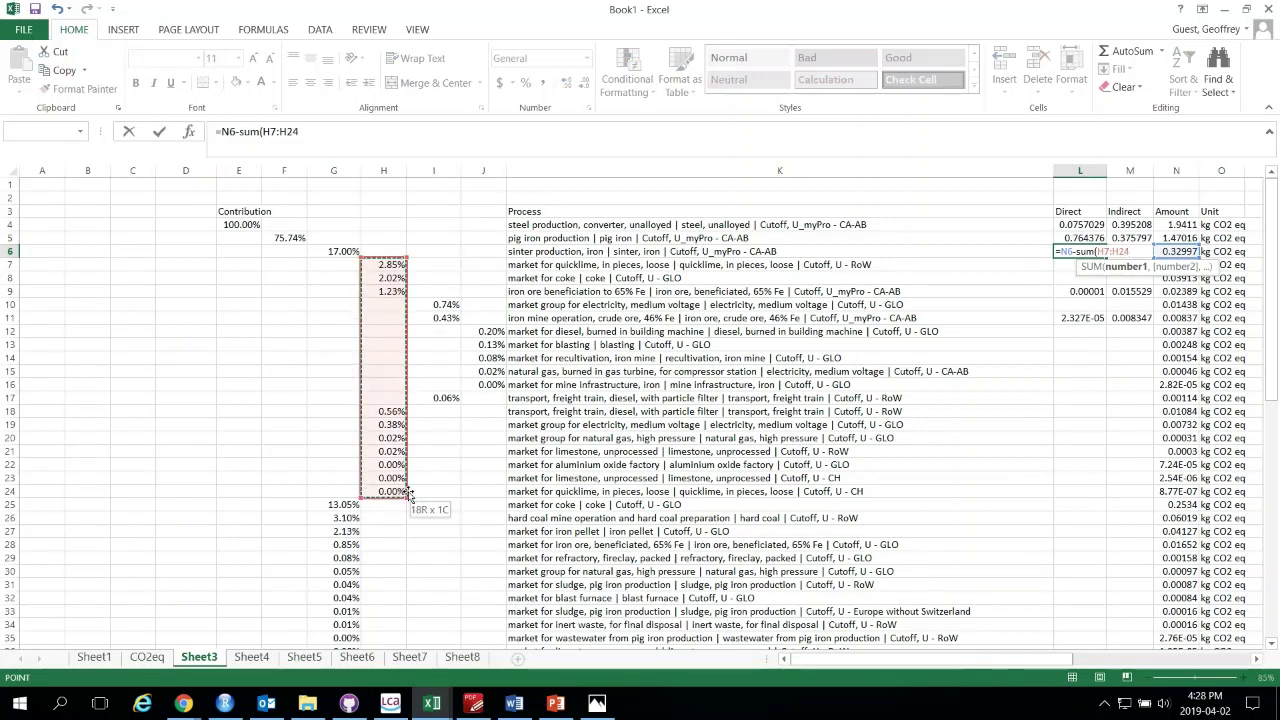
key(Tab)
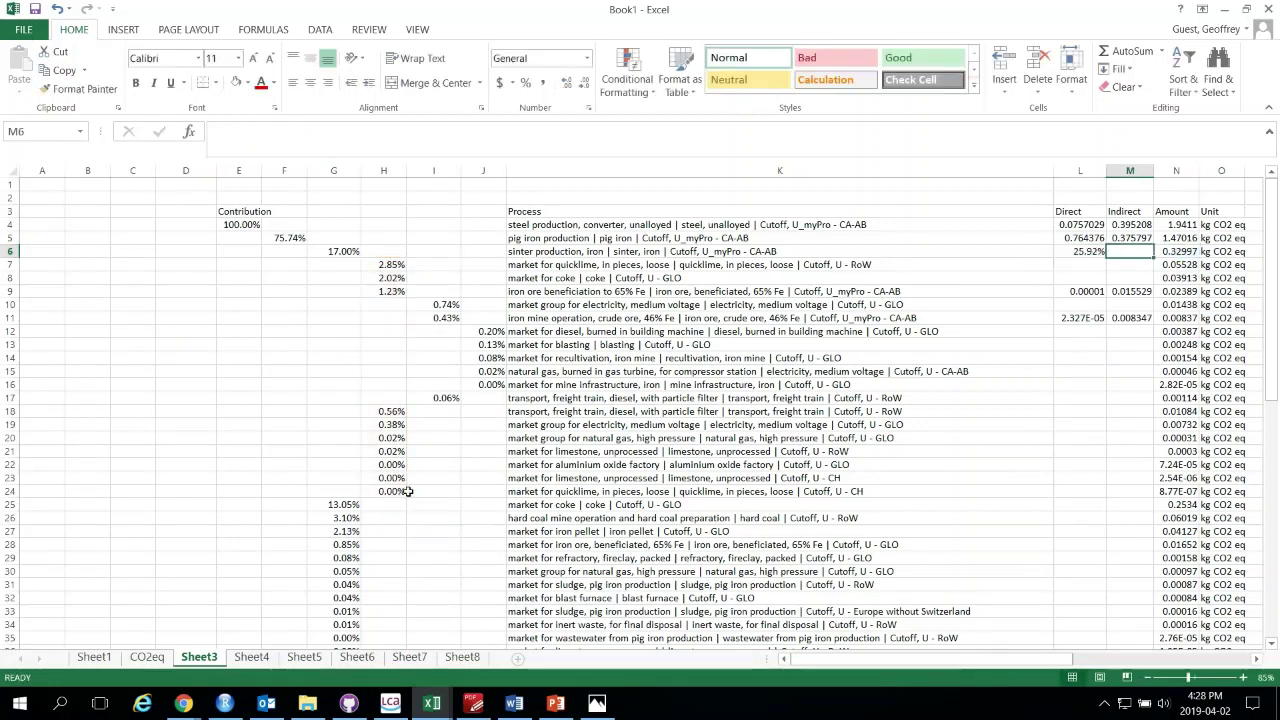
Multiply the summed percentages in the L6 formula by N4, making it =N6-SUM(H7:H24)*N4
click(1068, 252)
click(352, 131)
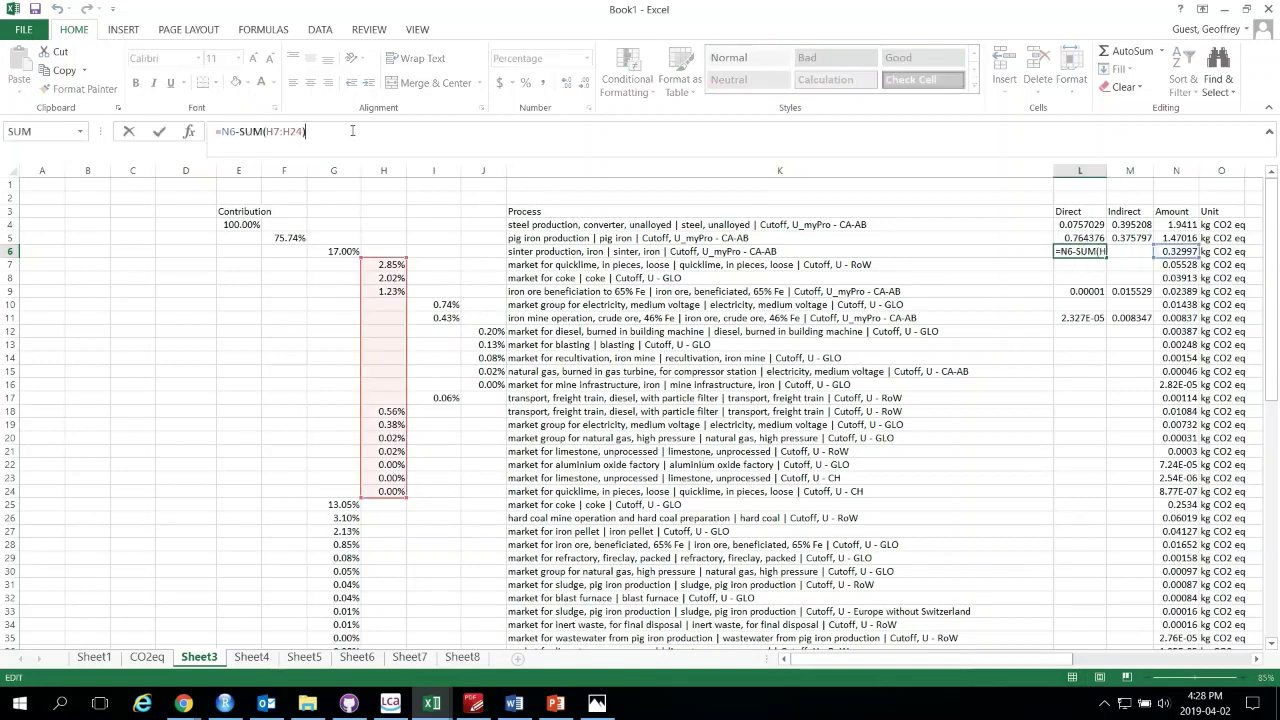
text(*)
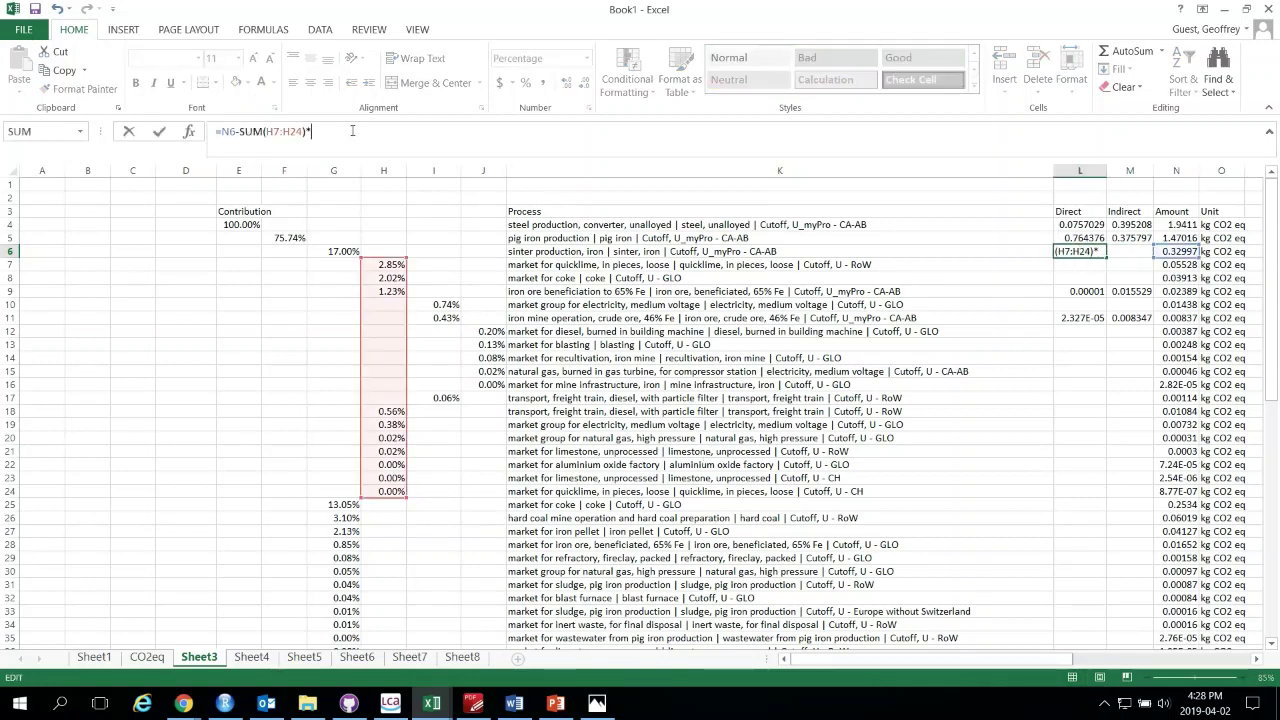
click(1176, 226)
key(Tab)
Set the number format of the sinter production Direct value in L6 to General
click(1072, 250)
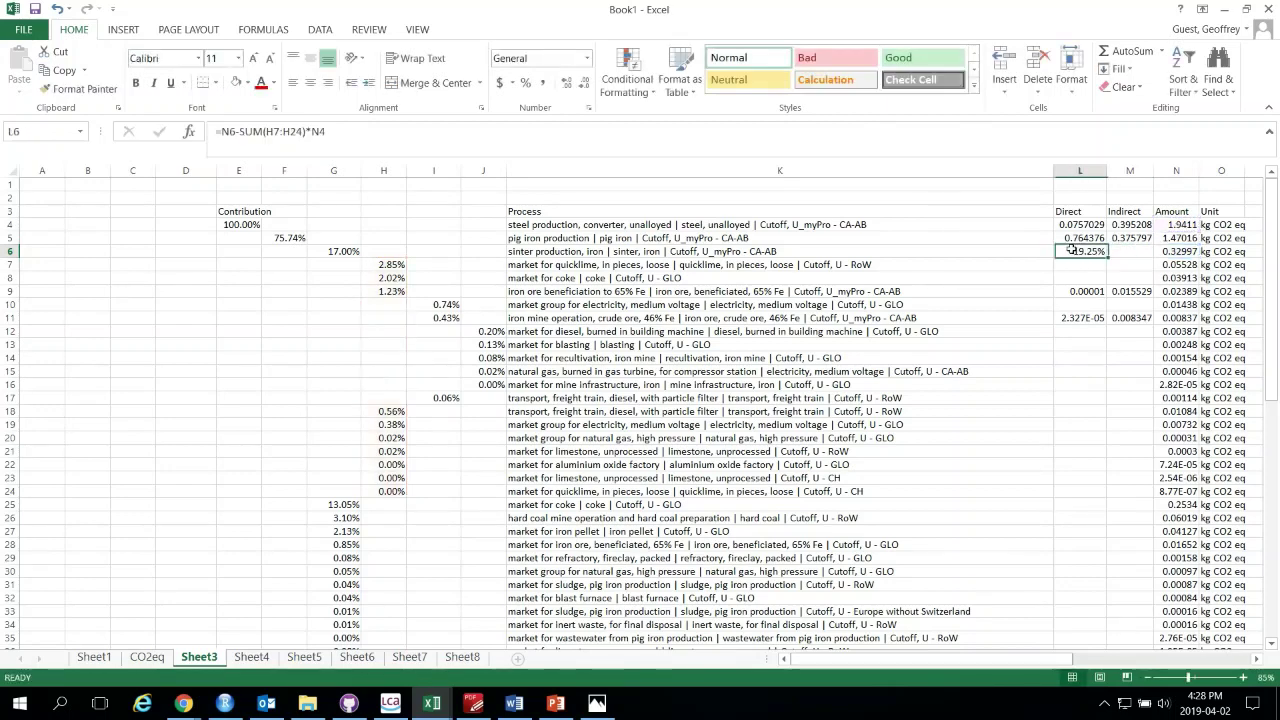
click(587, 58)
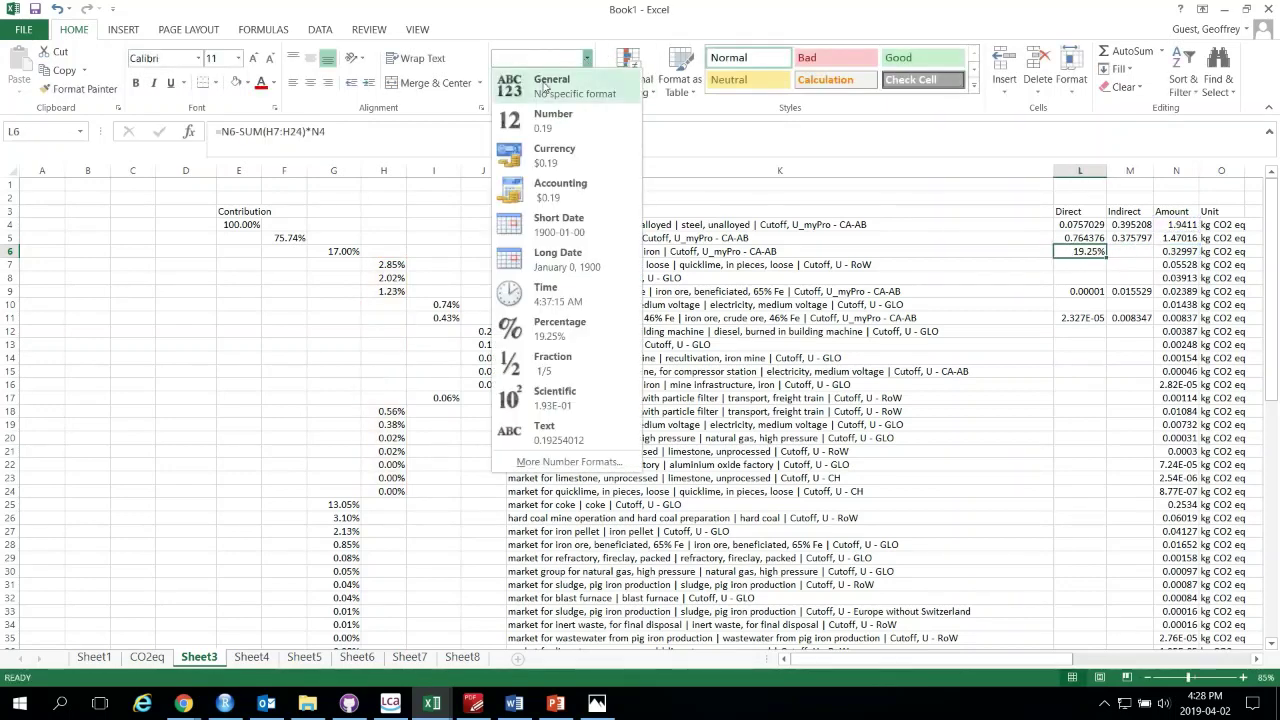
click(546, 88)
Enter the Indirect formula =SUM(H7,H18:H24,H8)*N4 for sinter production in M6
click(1125, 251)
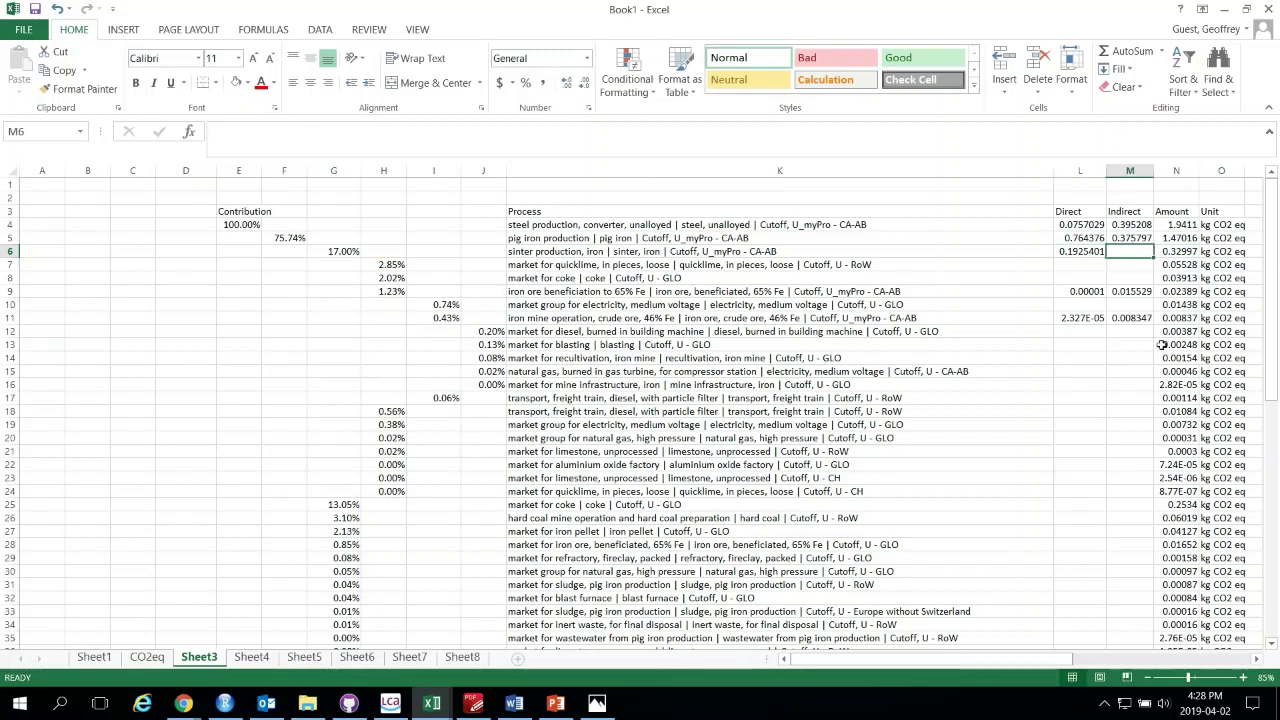
text(=)
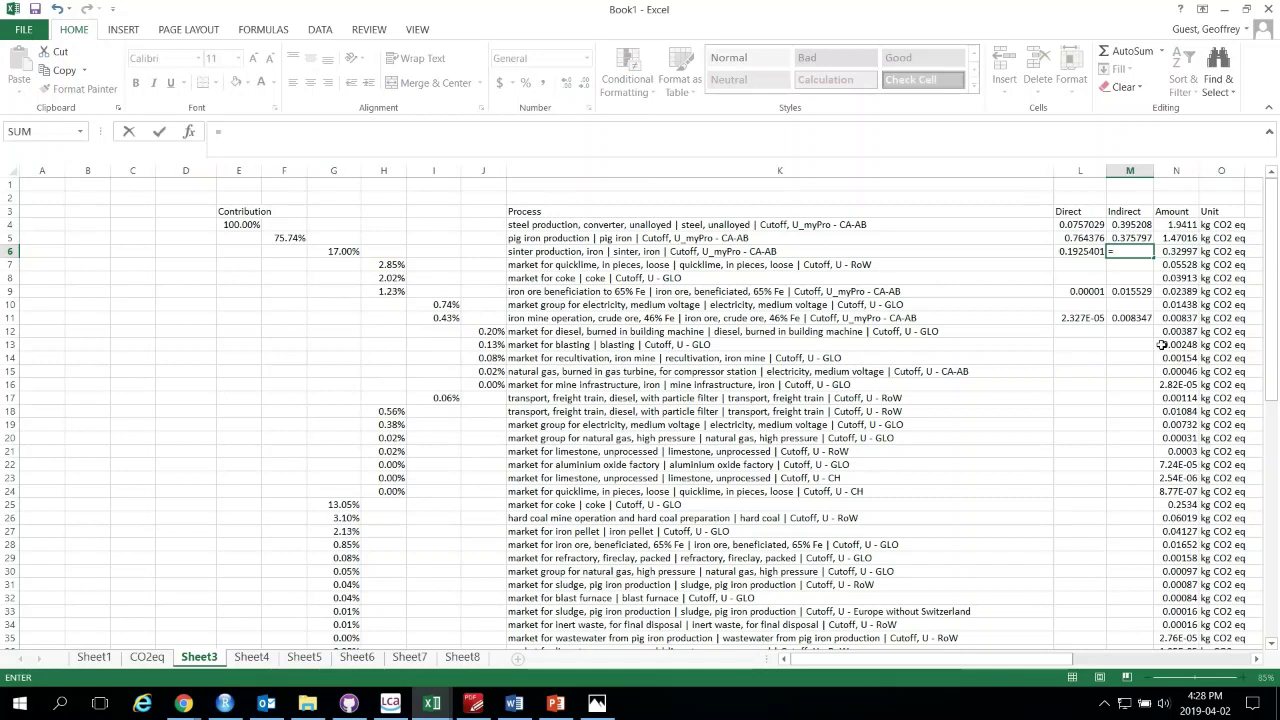
text(sum()
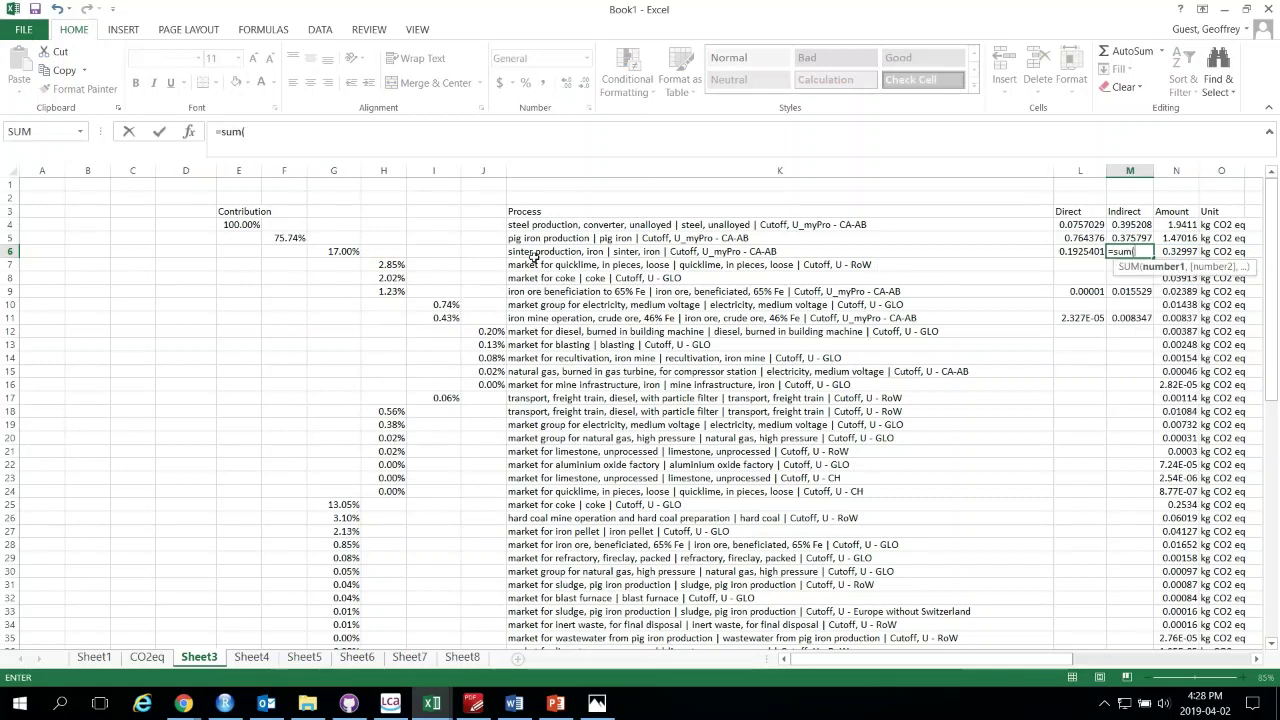
click(383, 264)
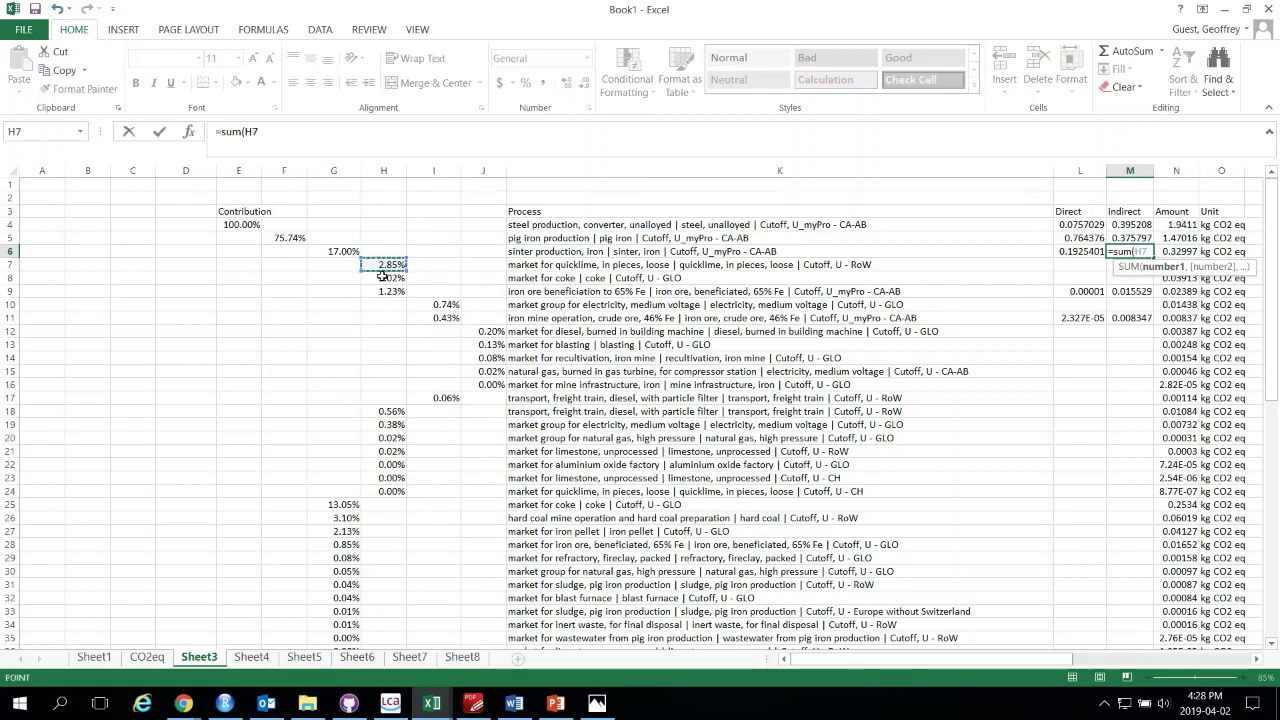
text(,)
click(383, 277)
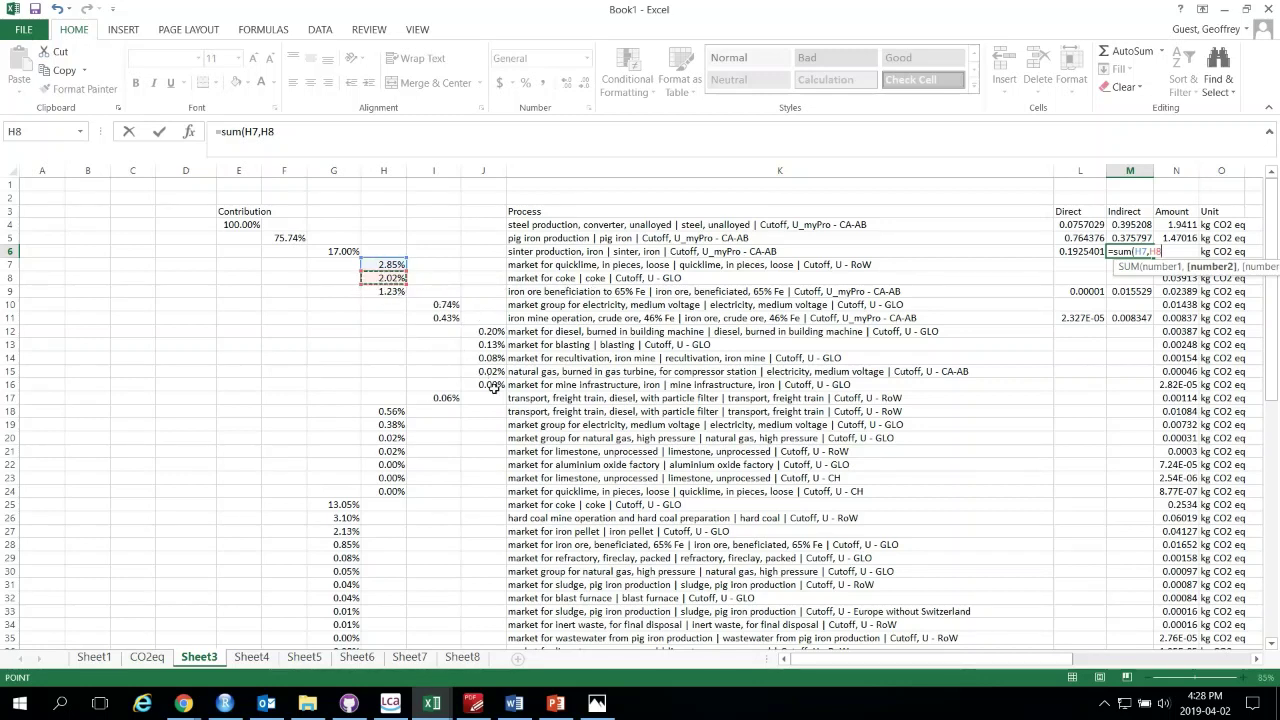
drag(393, 413, 392, 490)
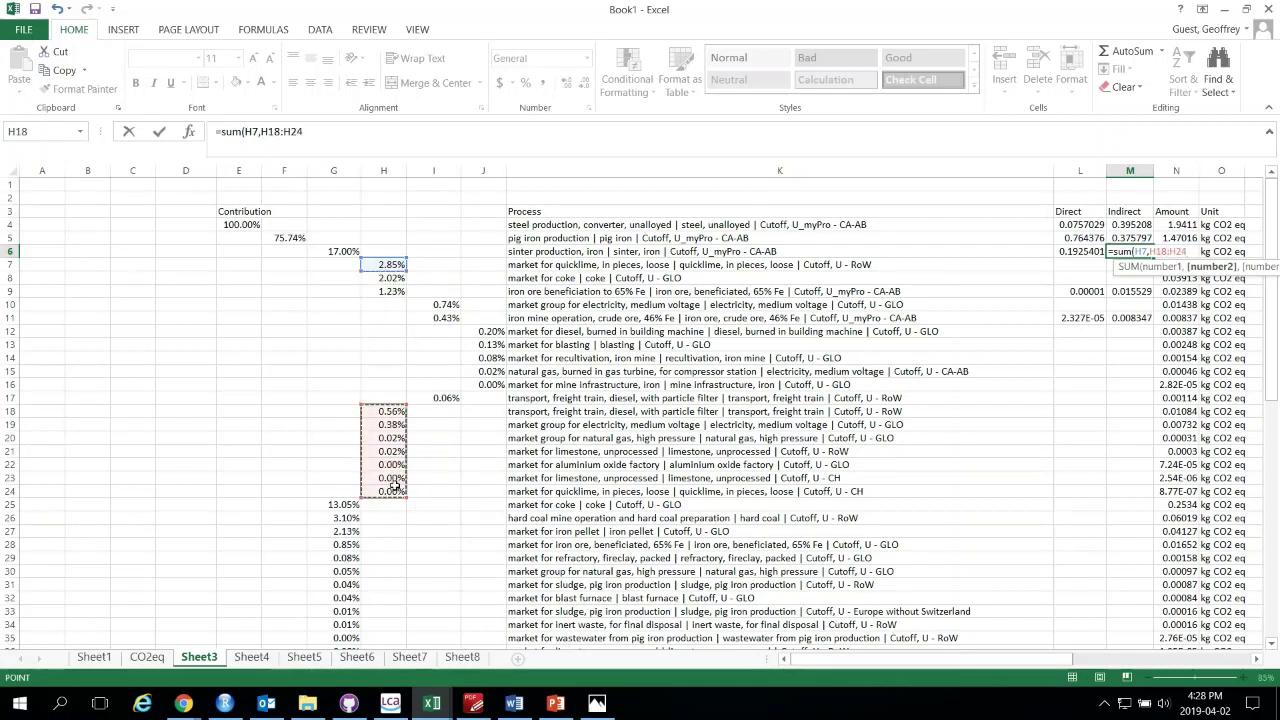
text(,)
click(382, 278)
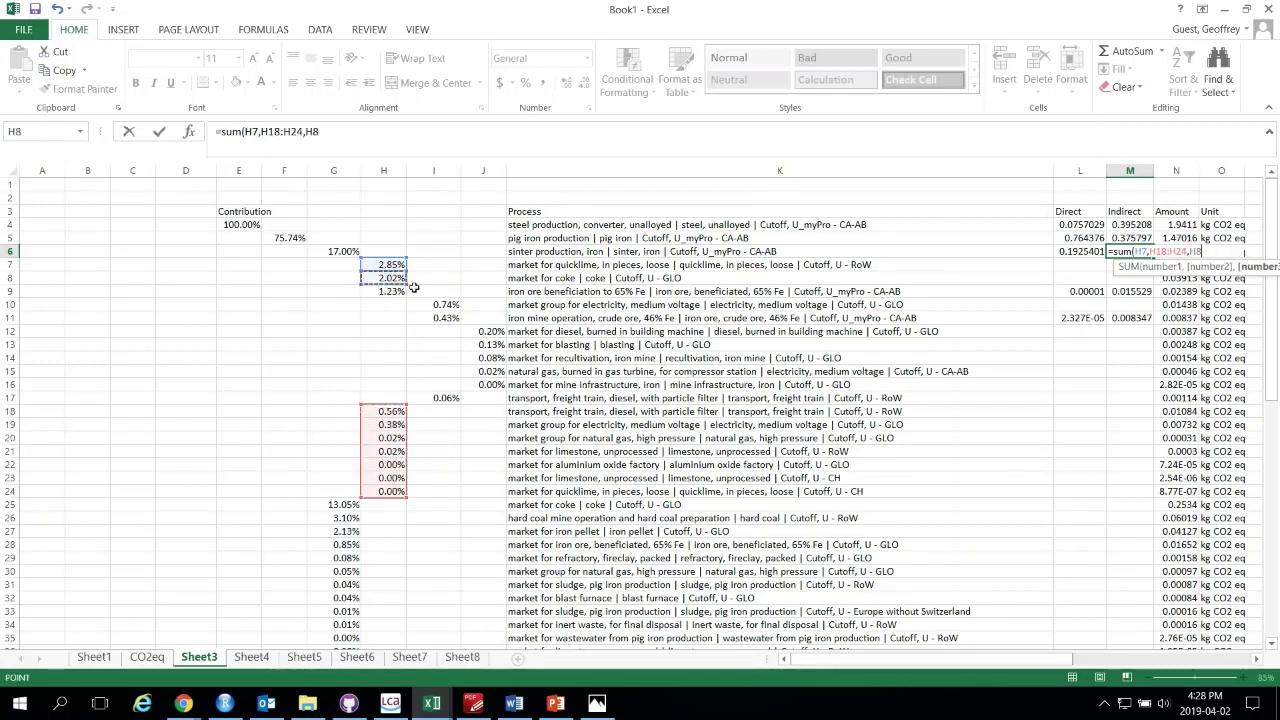
click(325, 132)
text()*)
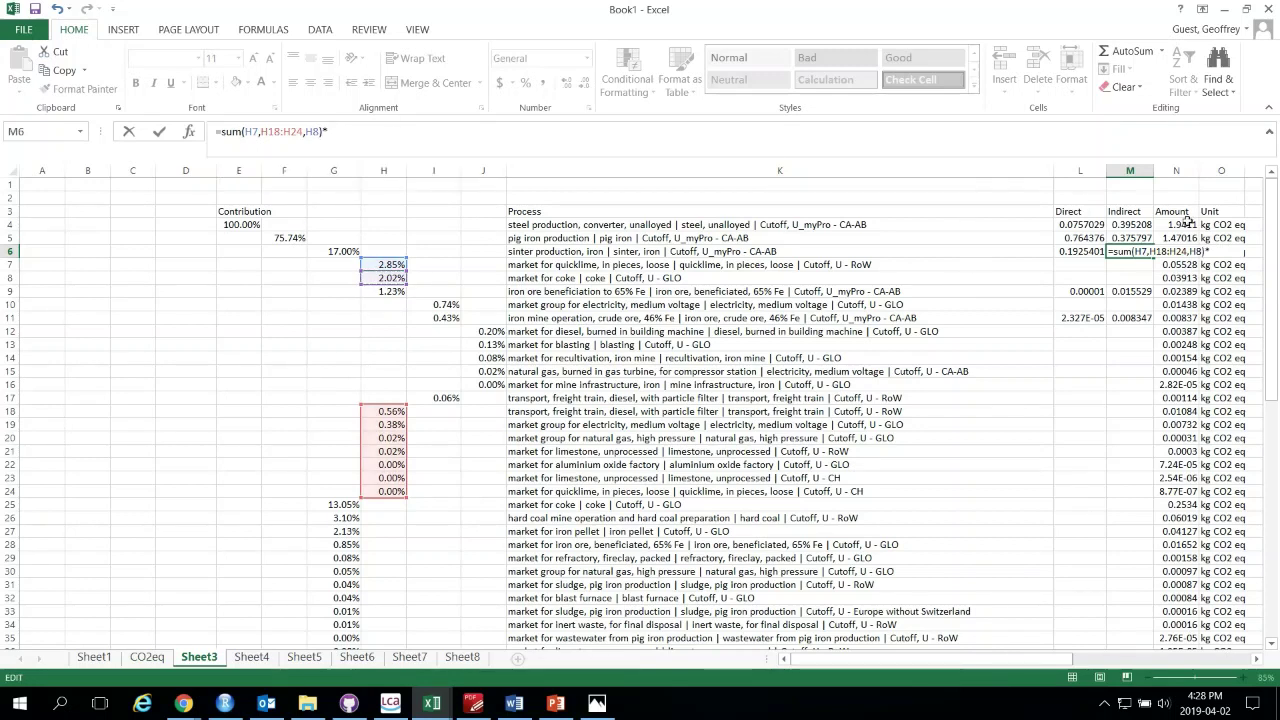
click(1184, 226)
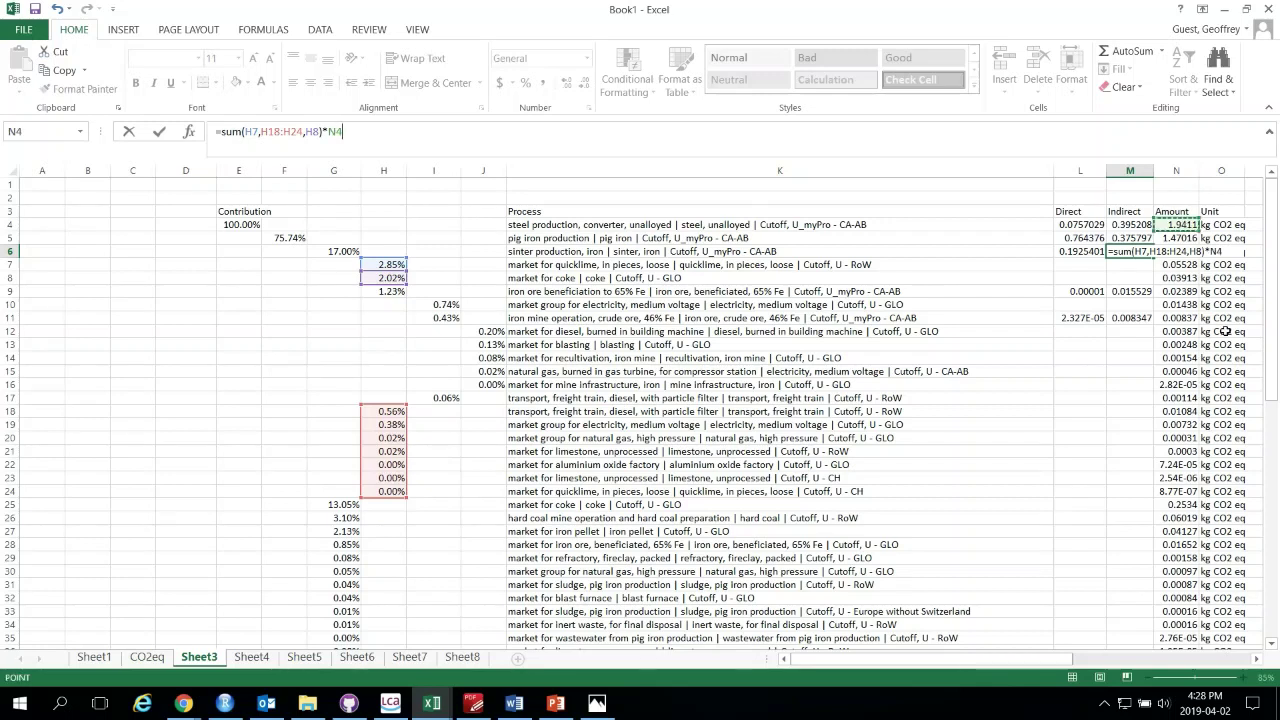
key(Return)
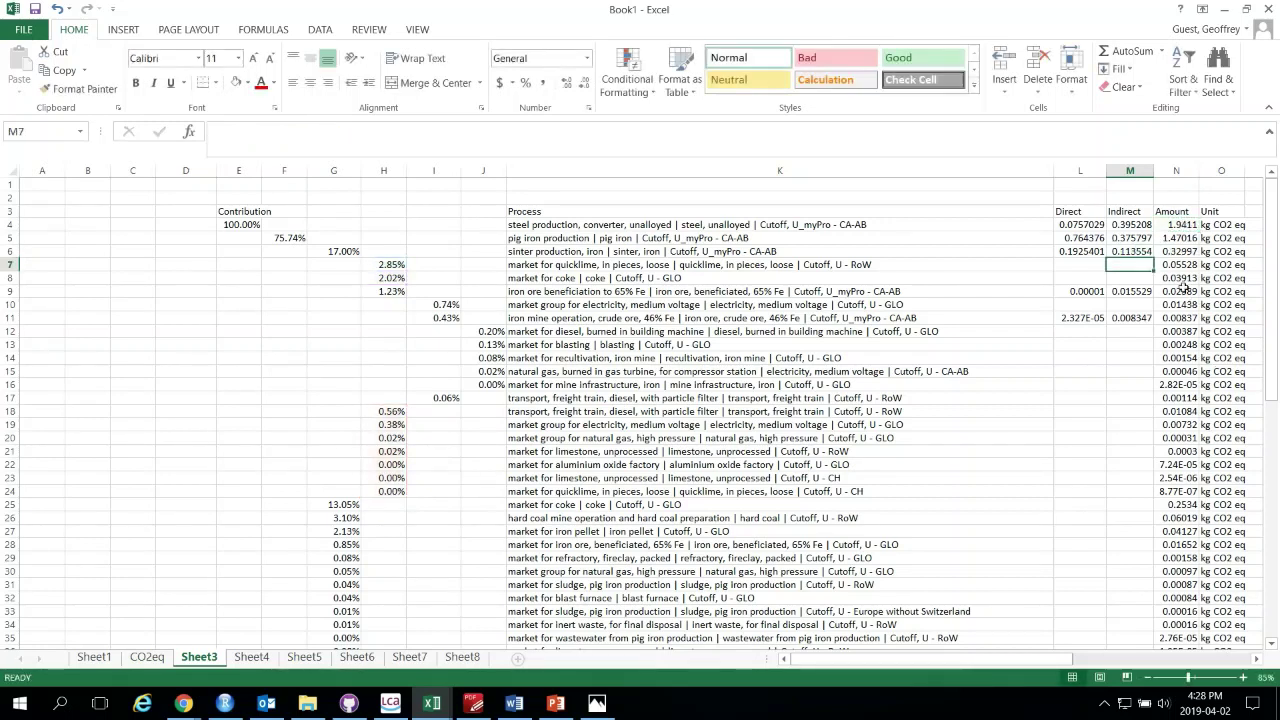
Examine the Direct and Indirect results in L4:M11 and the per-process direct and indirect summary table in rows 60 to 62
click(1092, 226)
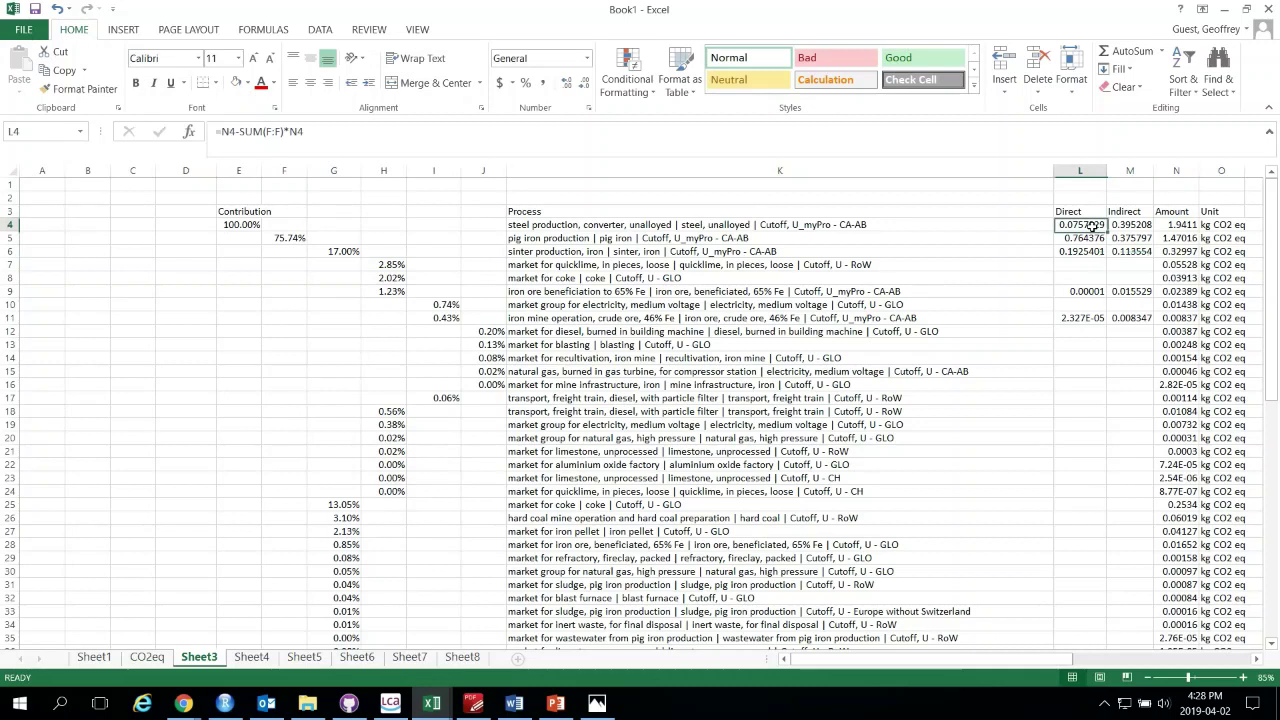
shift+click(1139, 318)
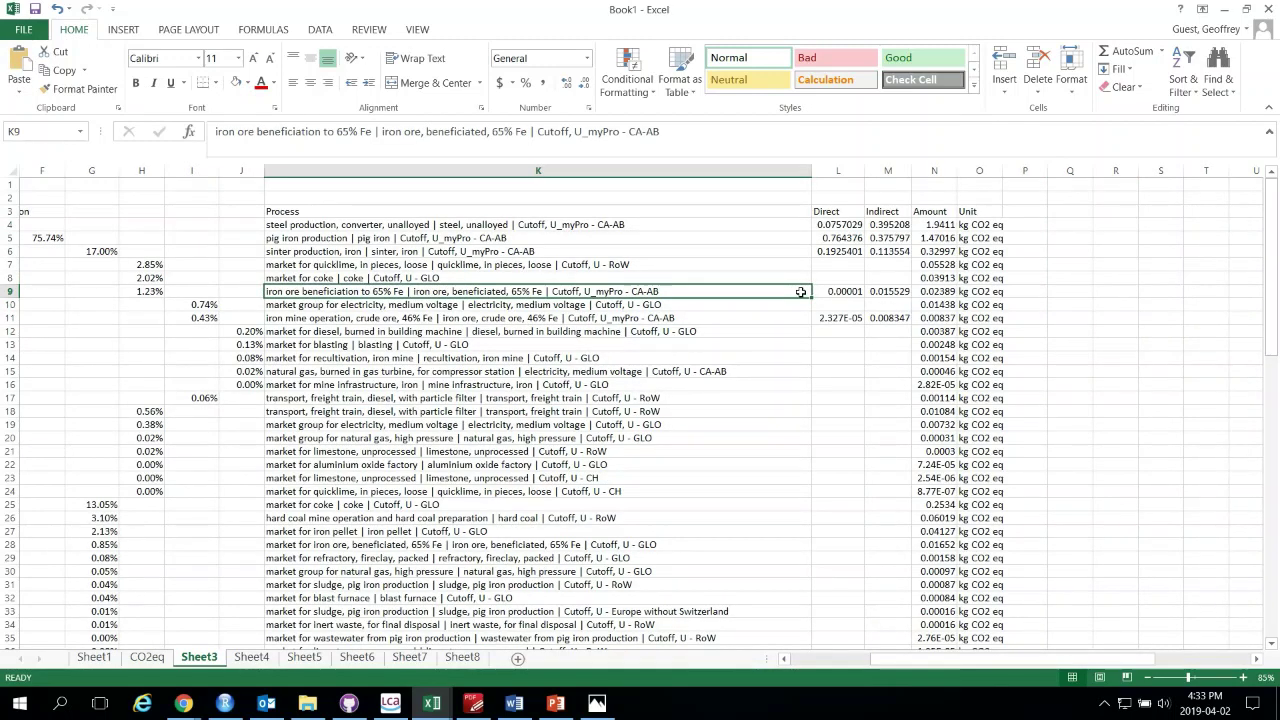
click(859, 331)
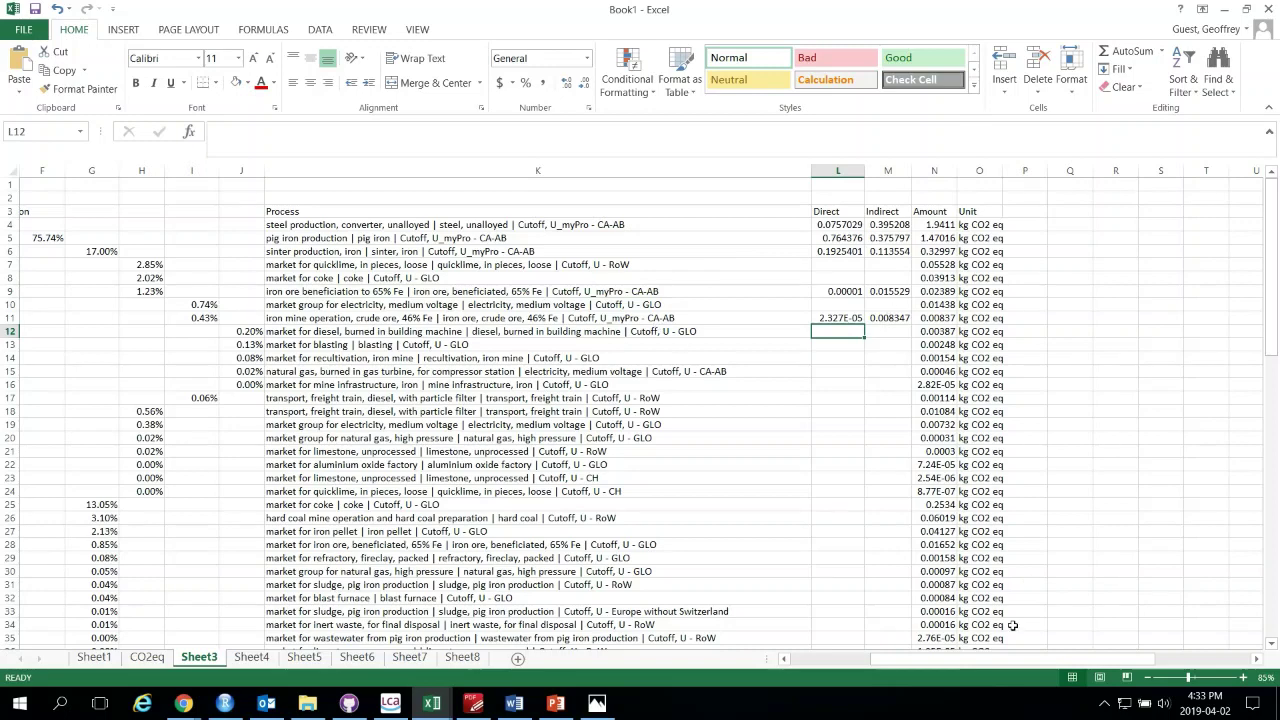
drag(1020, 658, 1078, 659)
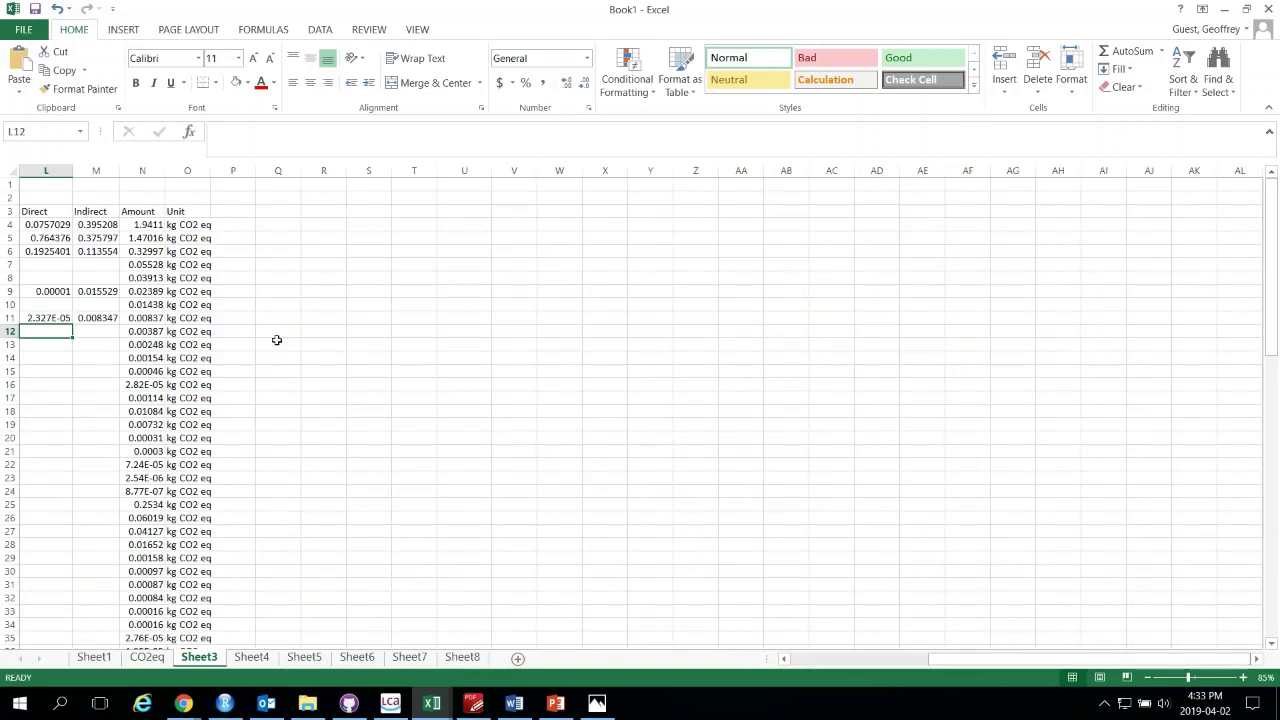
scroll(350, 390, down, 12)
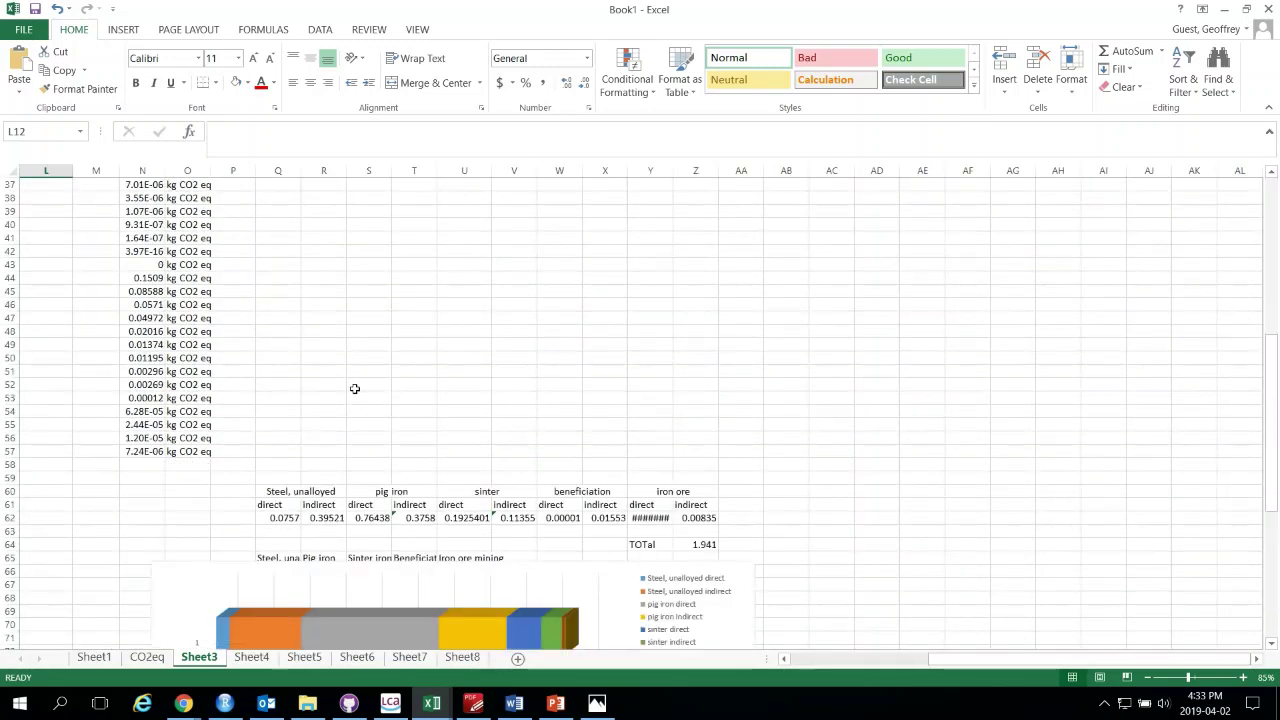
scroll(405, 462, down, 1)
click(318, 453)
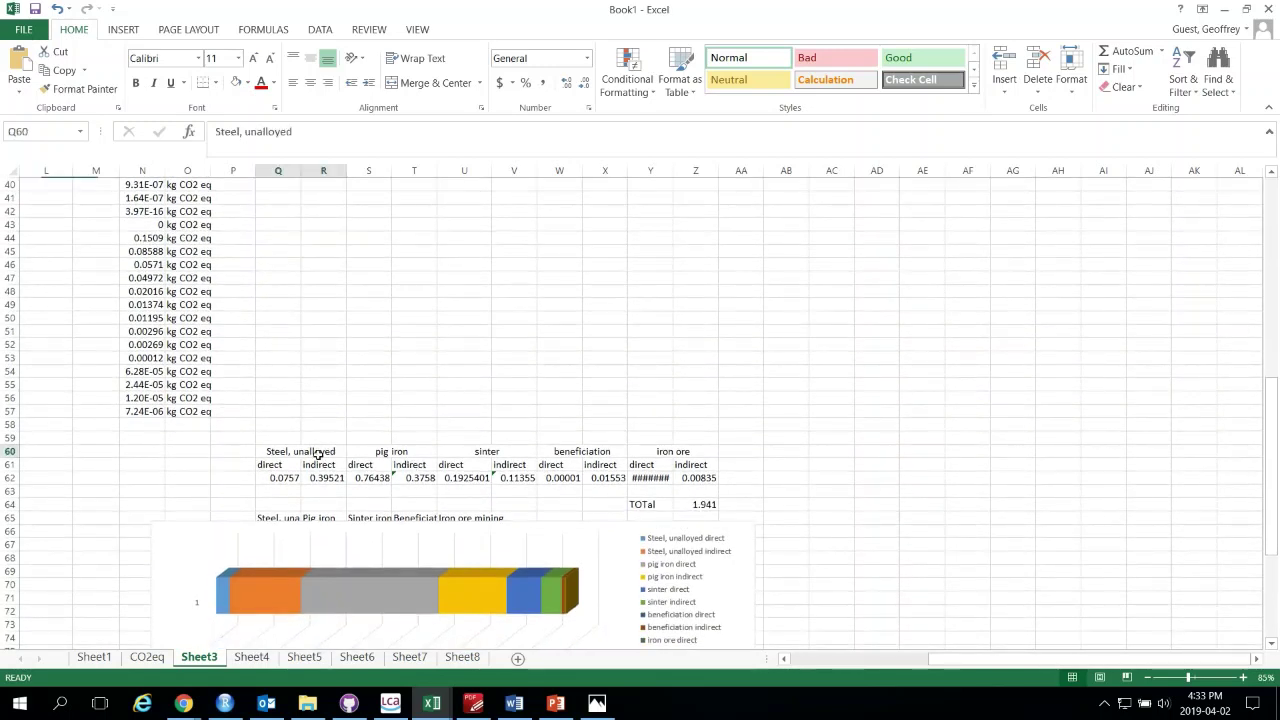
mouse_move(306, 453)
mouse_down()
mouse_move(308, 472)
mouse_move(320, 465)
mouse_up()
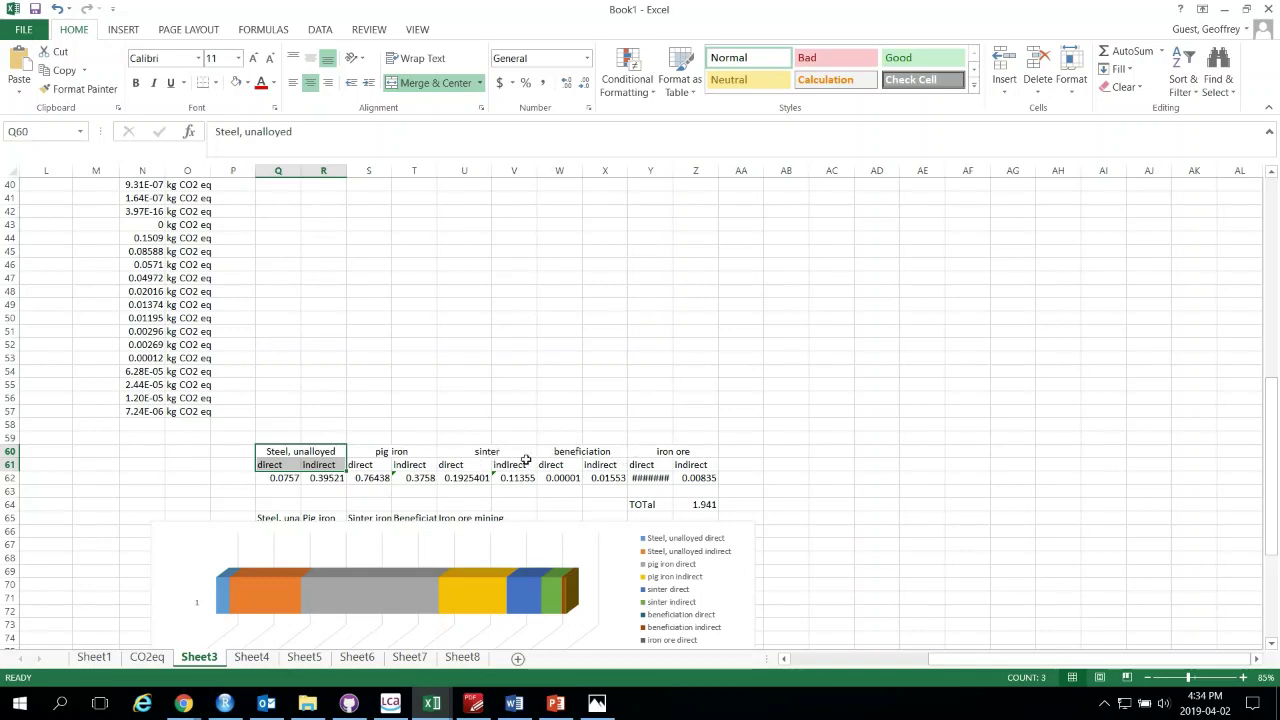
click(557, 479)
scroll(477, 470, down, 3)
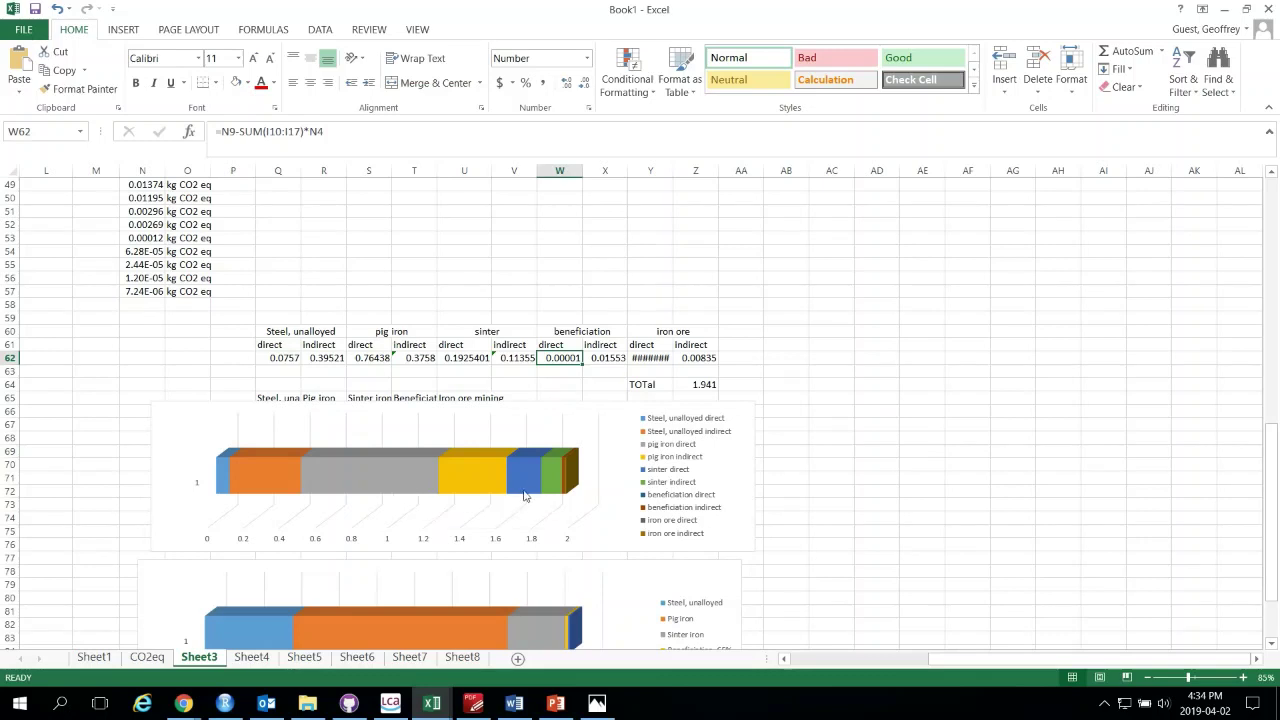
Move the stacked bar chart of direct and indirect contributions away from the process totals in rows 65 and 66
click(342, 472)
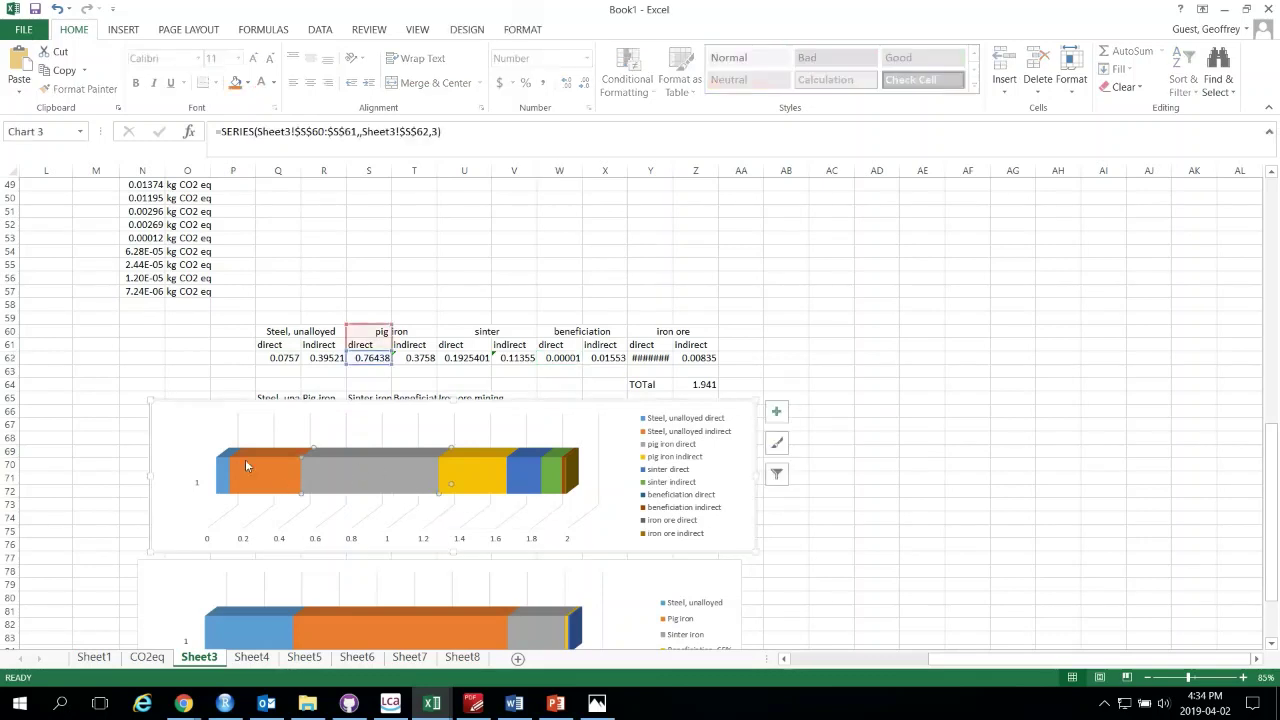
scroll(245, 466, down, 2)
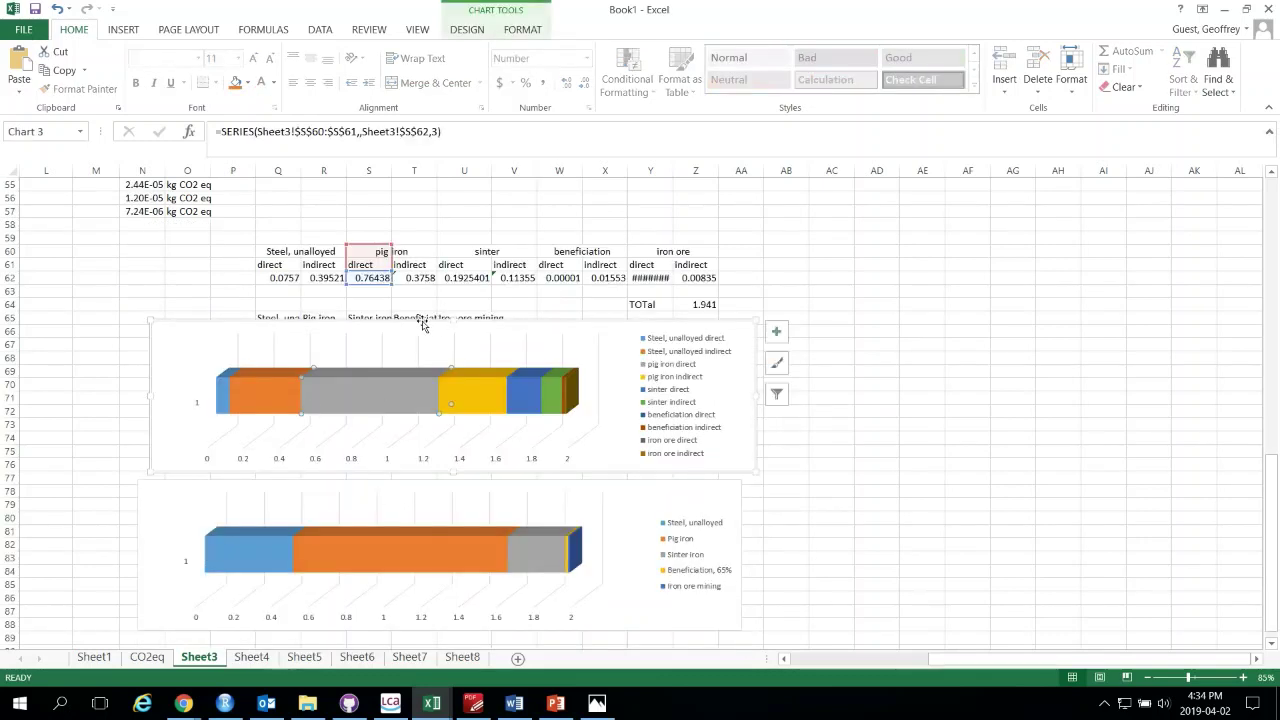
drag(423, 323, 808, 297)
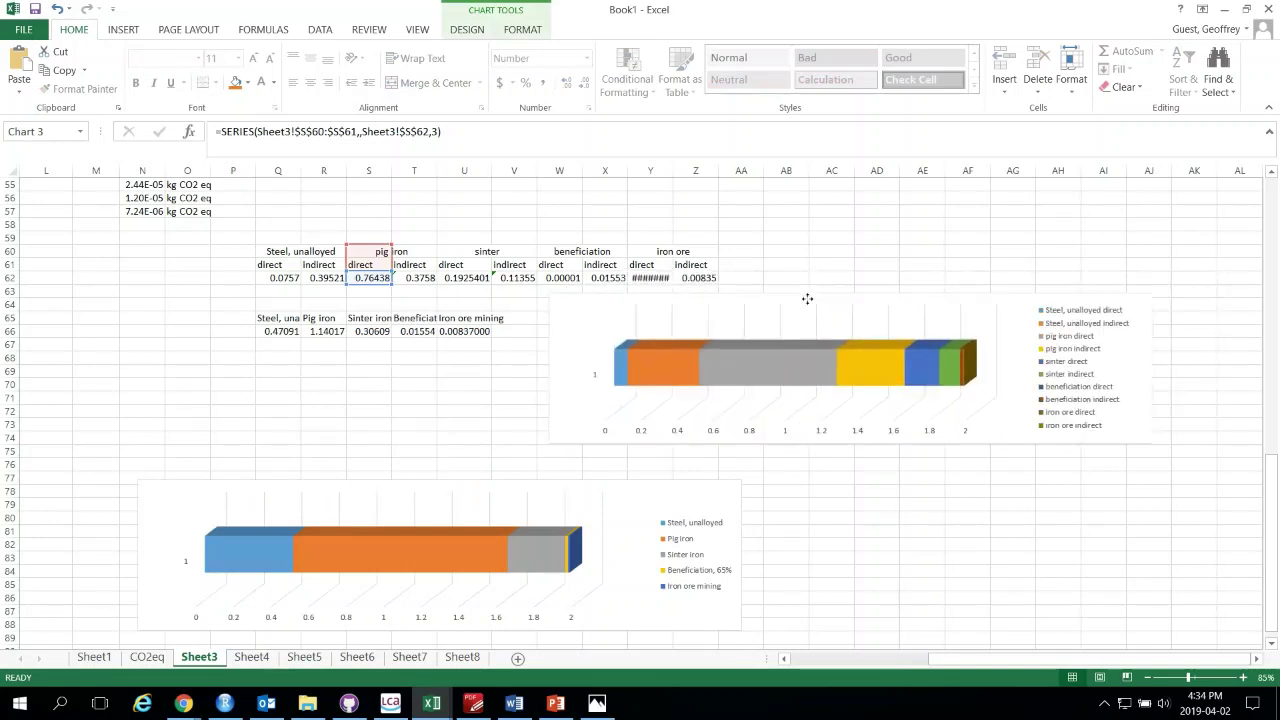
click(342, 352)
Examine how the process totals in row 66 combine the direct and indirect values, and the stacked bar chart of those totals
click(280, 331)
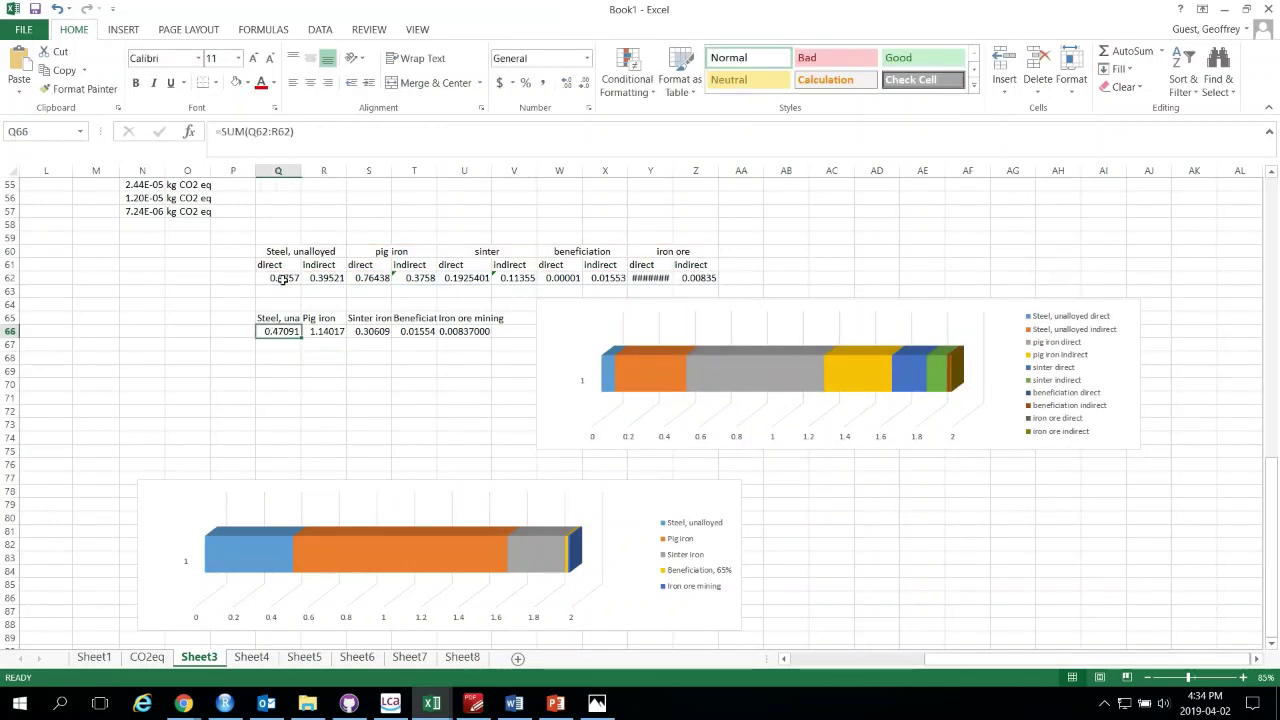
drag(282, 278, 318, 278)
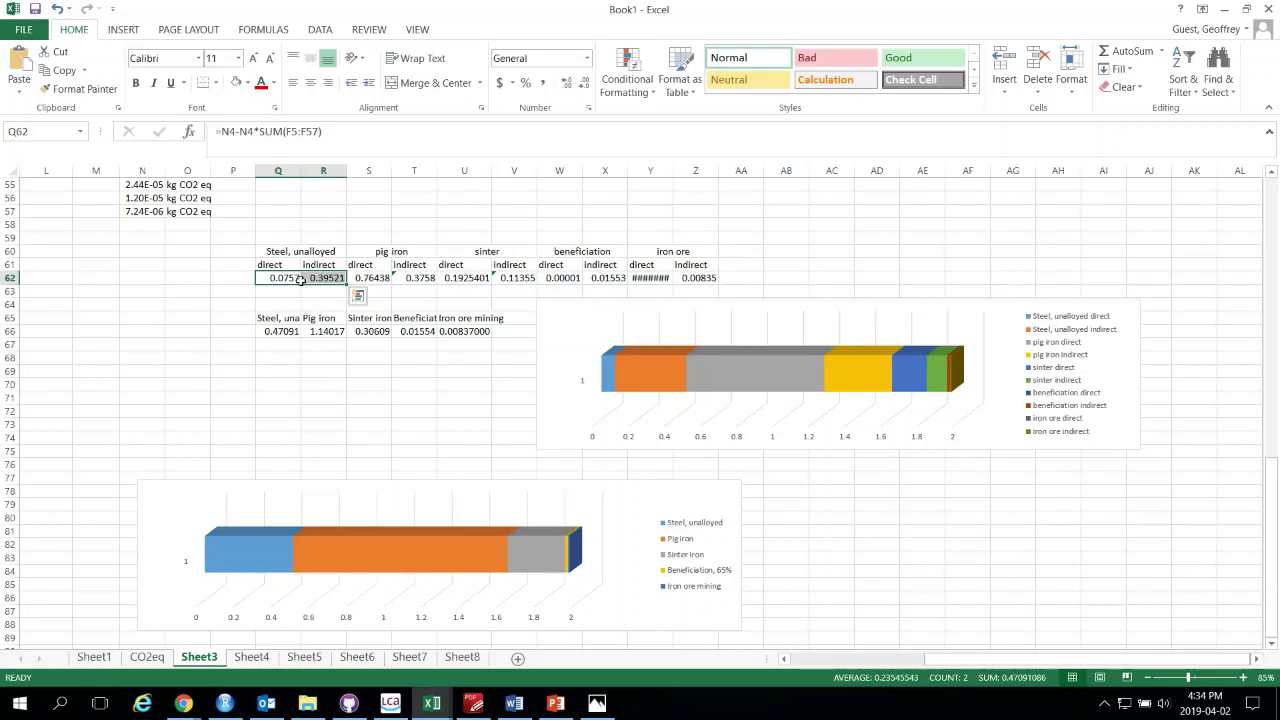
click(283, 333)
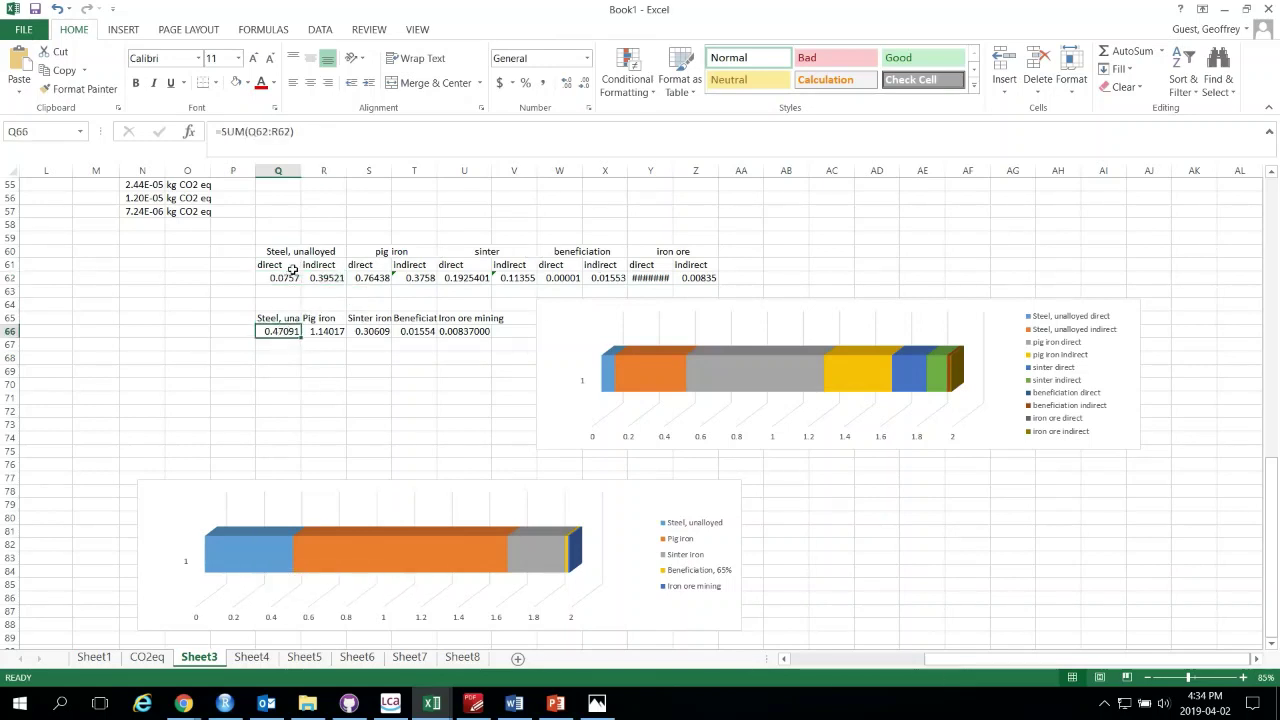
click(328, 319)
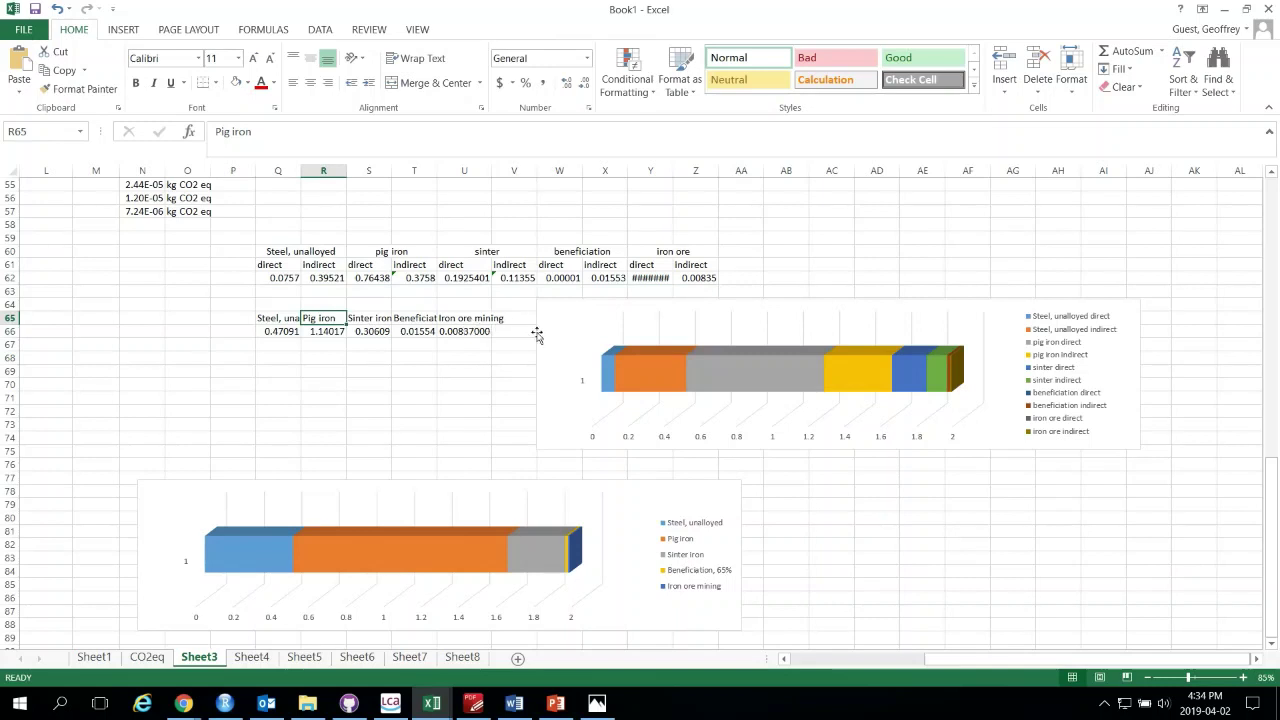
click(460, 426)
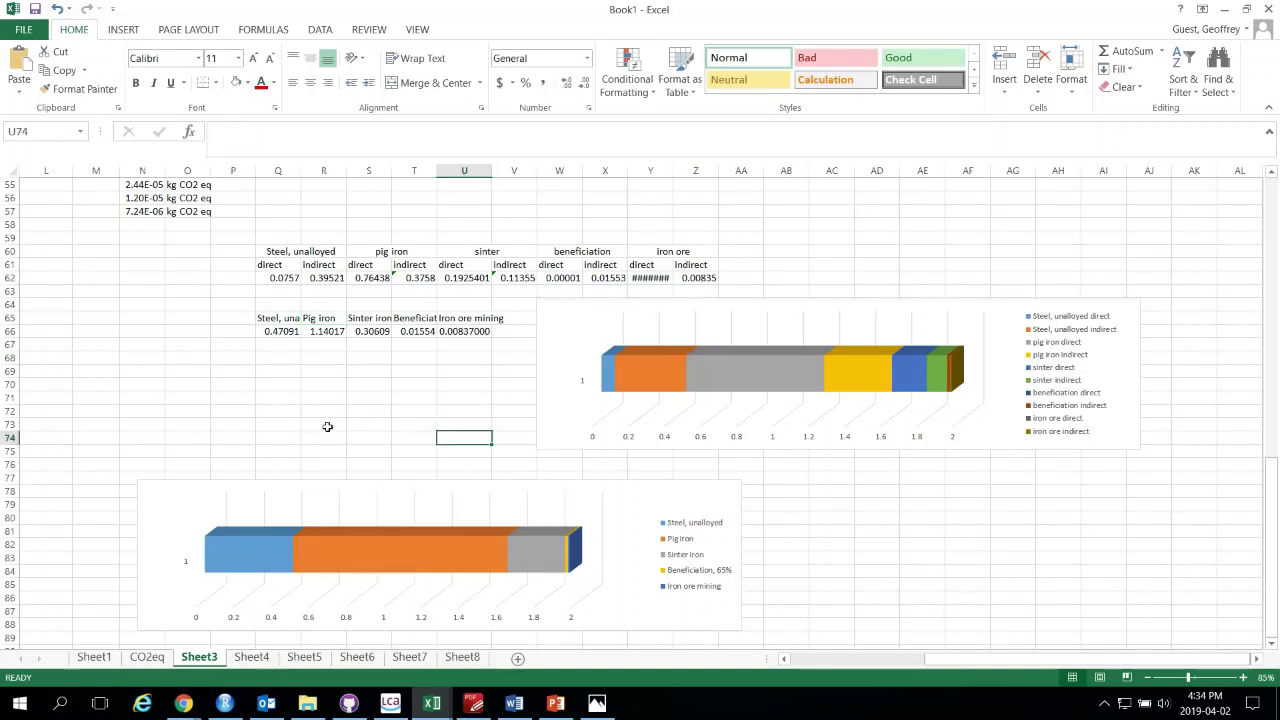
scroll(380, 480, down, 1)
mouse_move(466, 531)
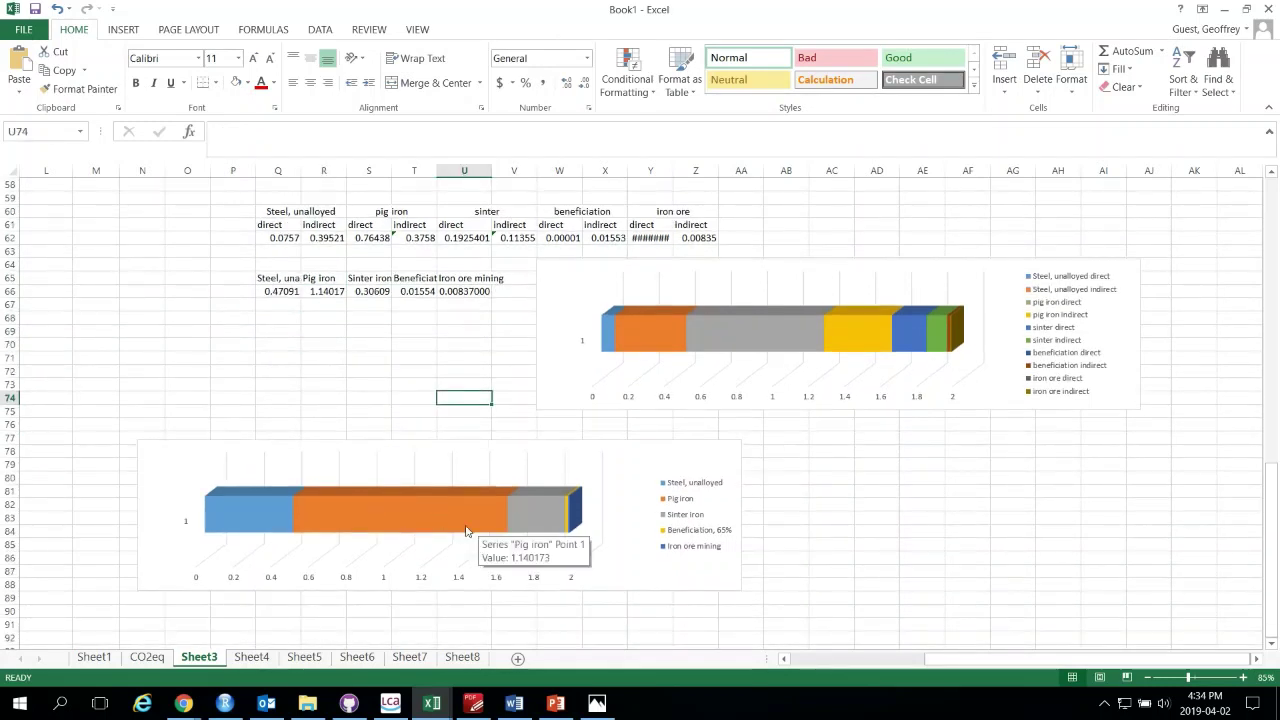
Check which cell range feeds the stacked bar chart of direct and indirect contributions in its data source settings
click(590, 356)
click(844, 388)
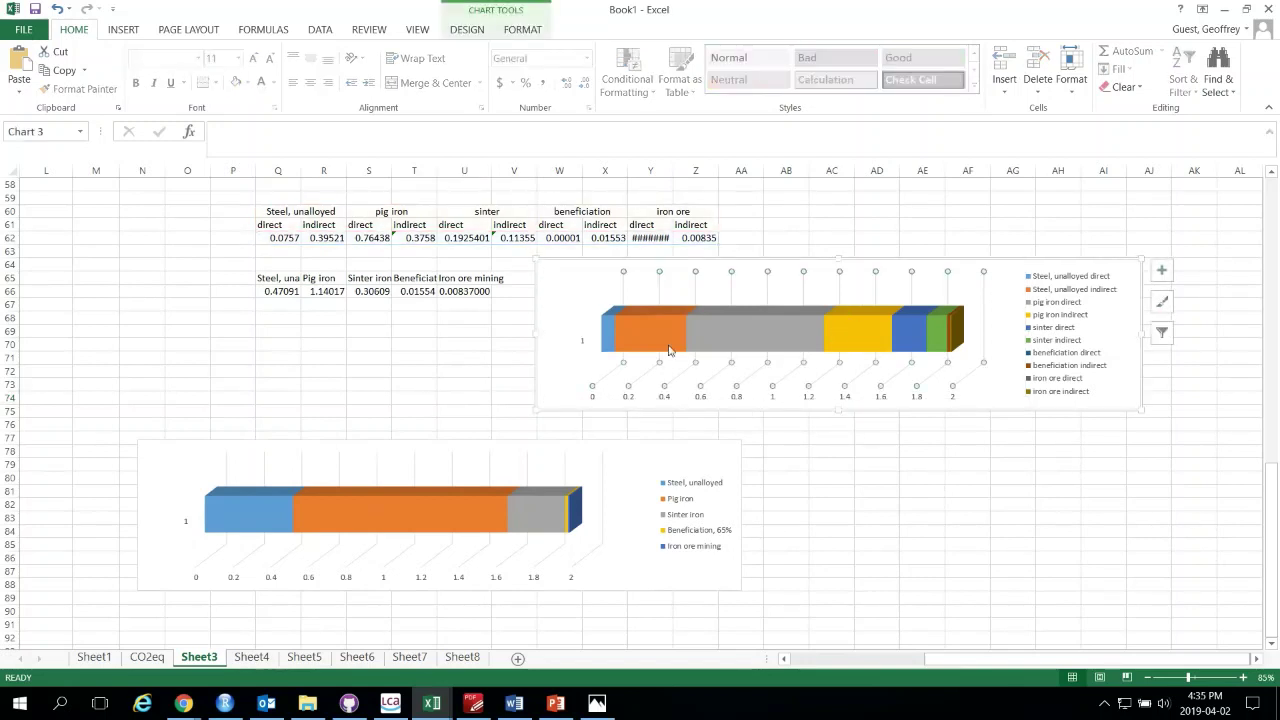
click(584, 338)
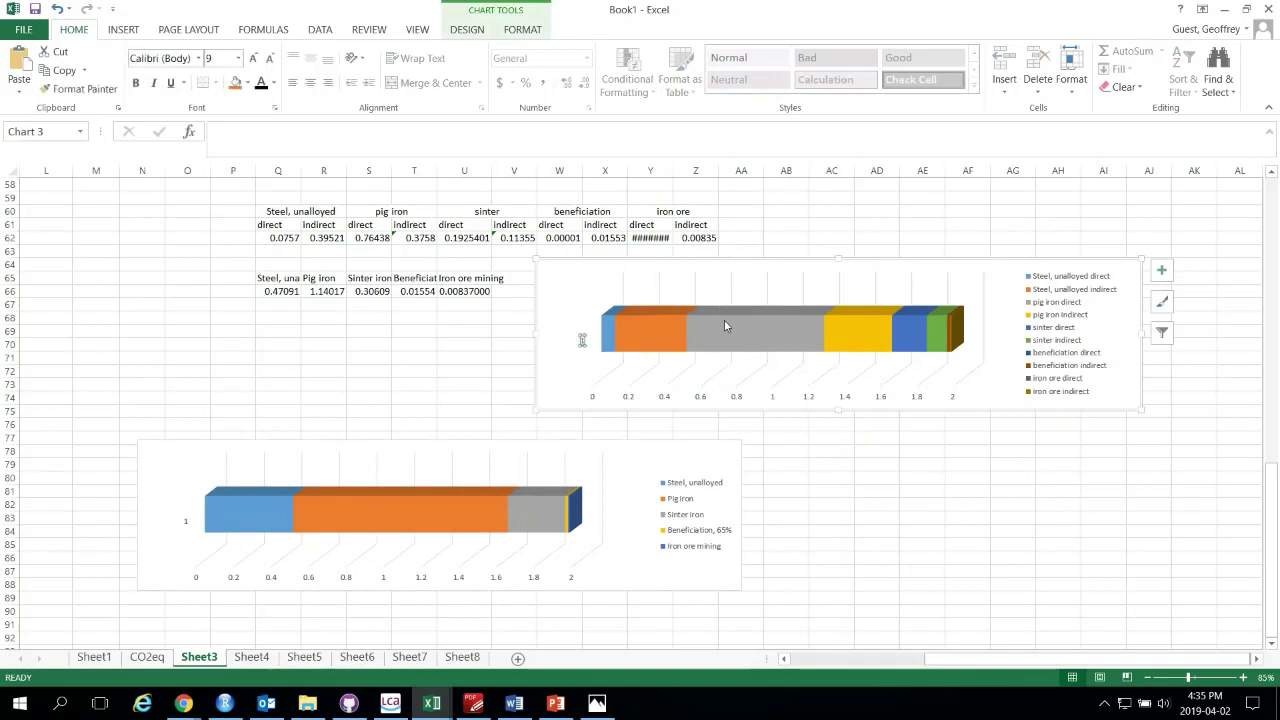
right_click(724, 320)
click(777, 393)
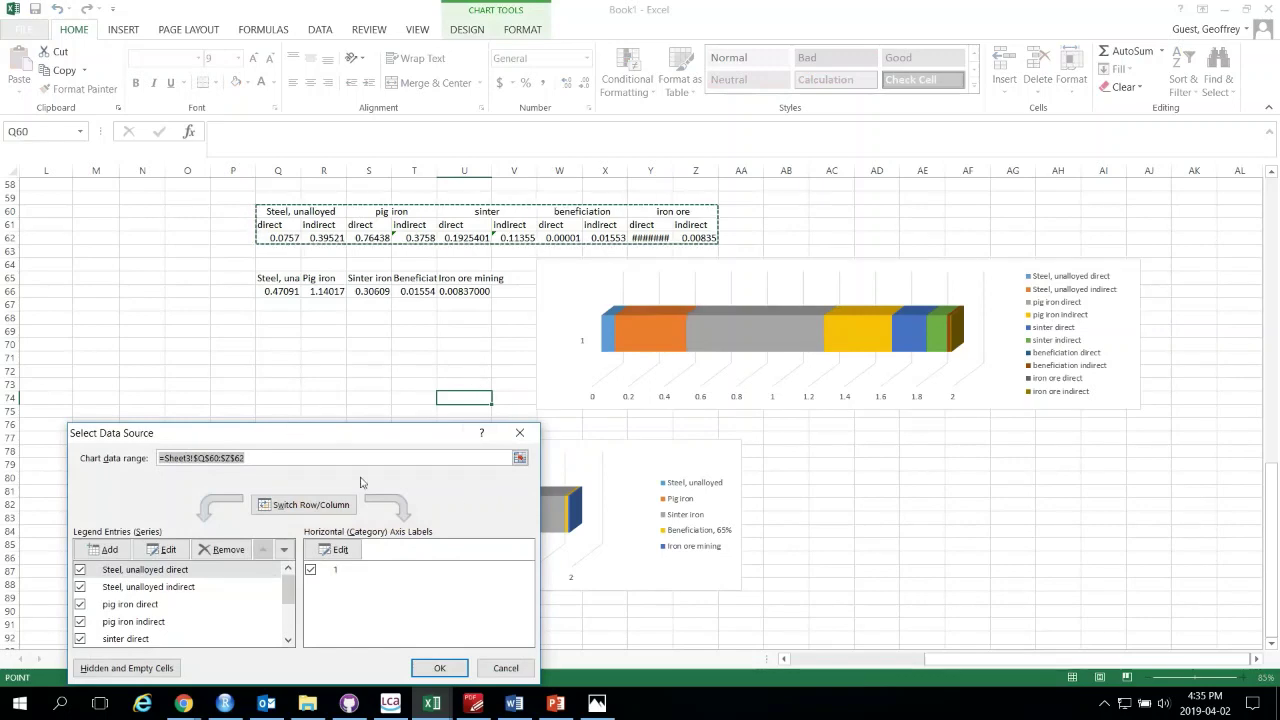
click(519, 457)
Return to the contribution tree at the start of the sheet and dismiss the chart's data source selection without applying a new range
scroll(239, 417, up, 6)
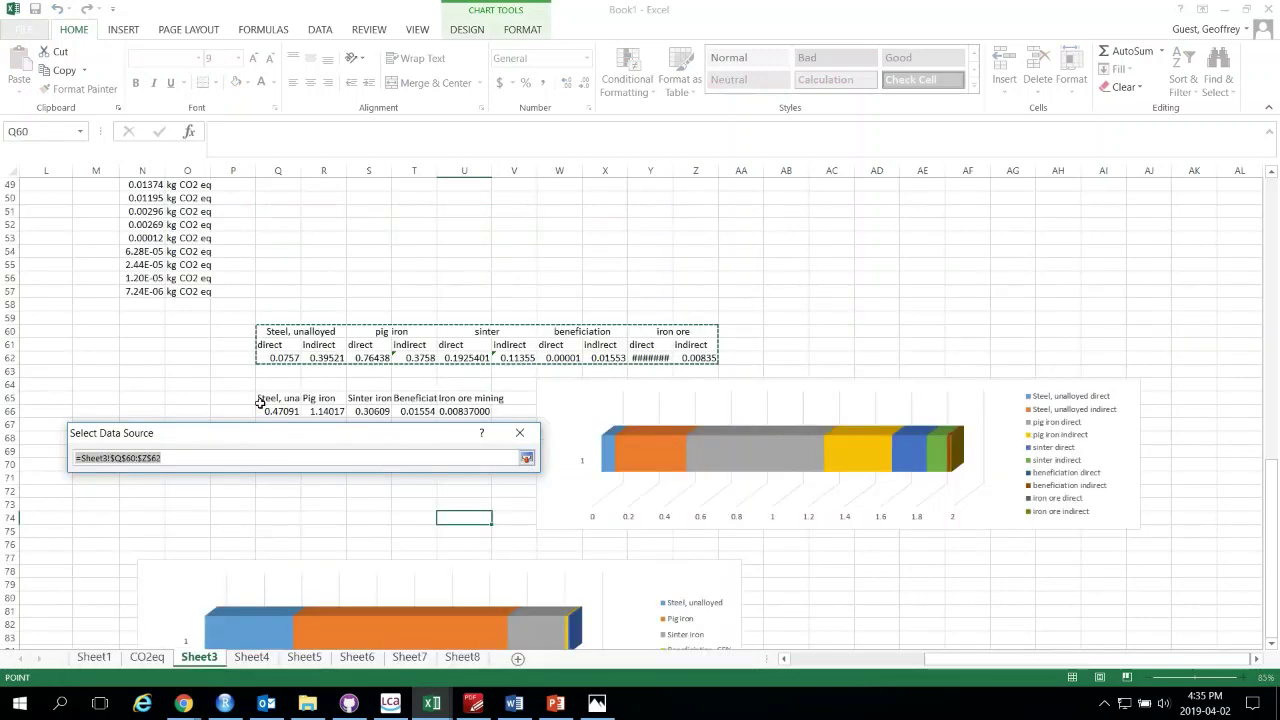
scroll(862, 665, left, 3)
scroll(862, 665, left, 5)
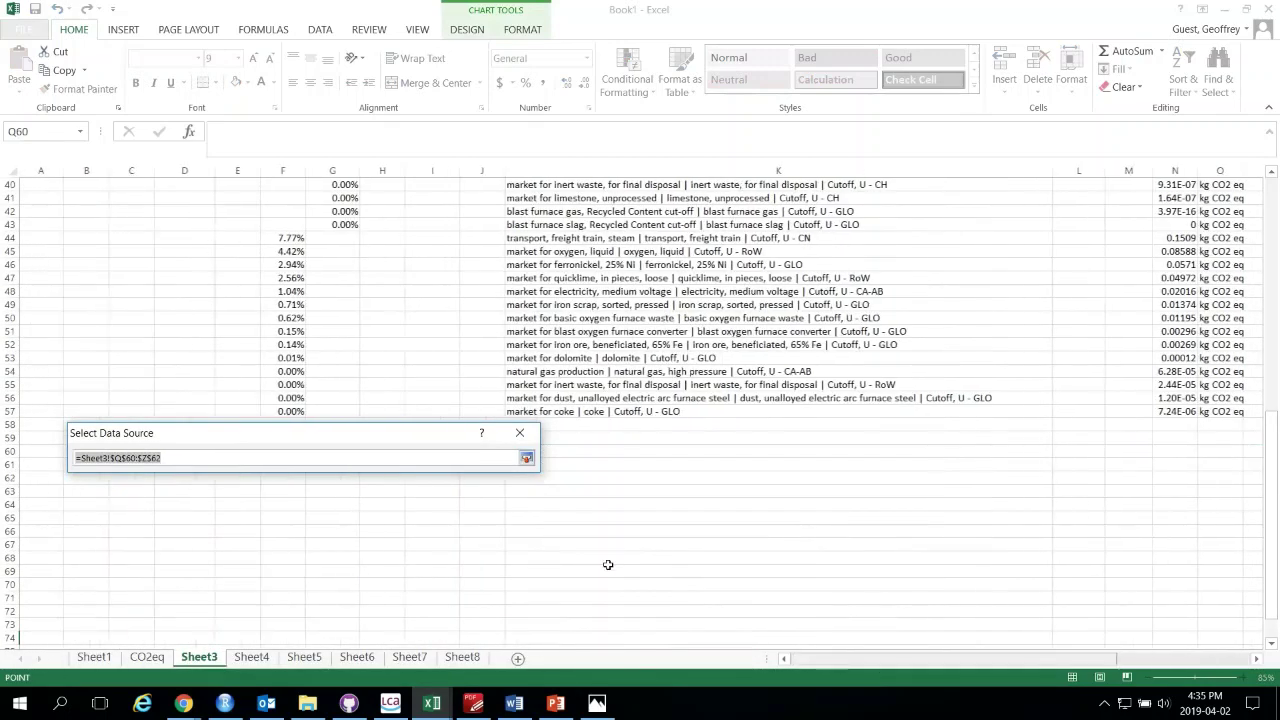
scroll(1057, 383, up, 6)
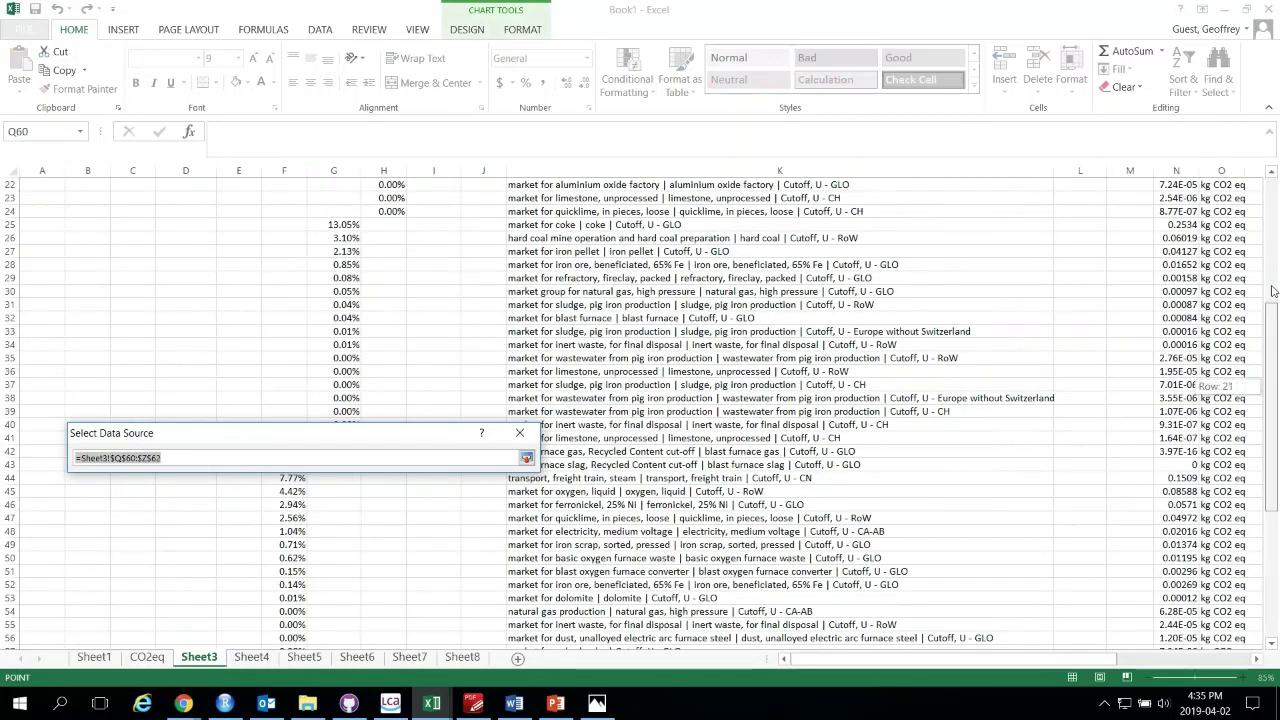
drag(1272, 392, 1274, 186)
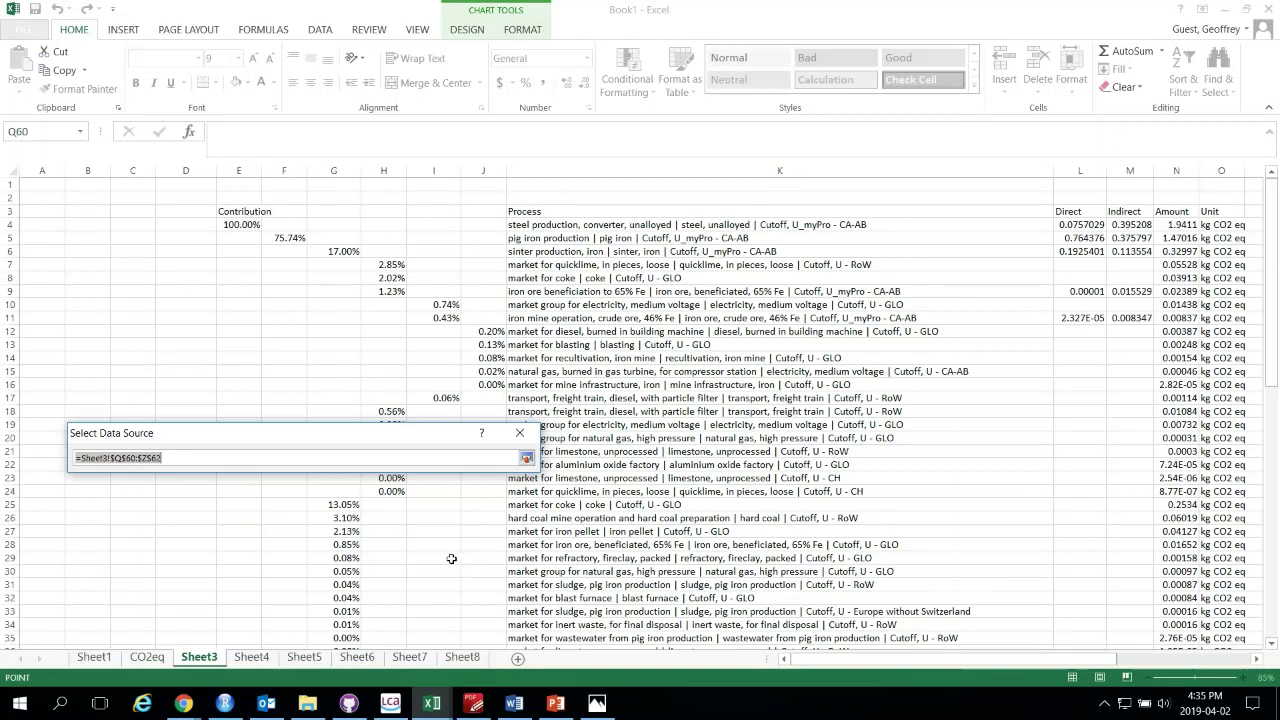
click(230, 265)
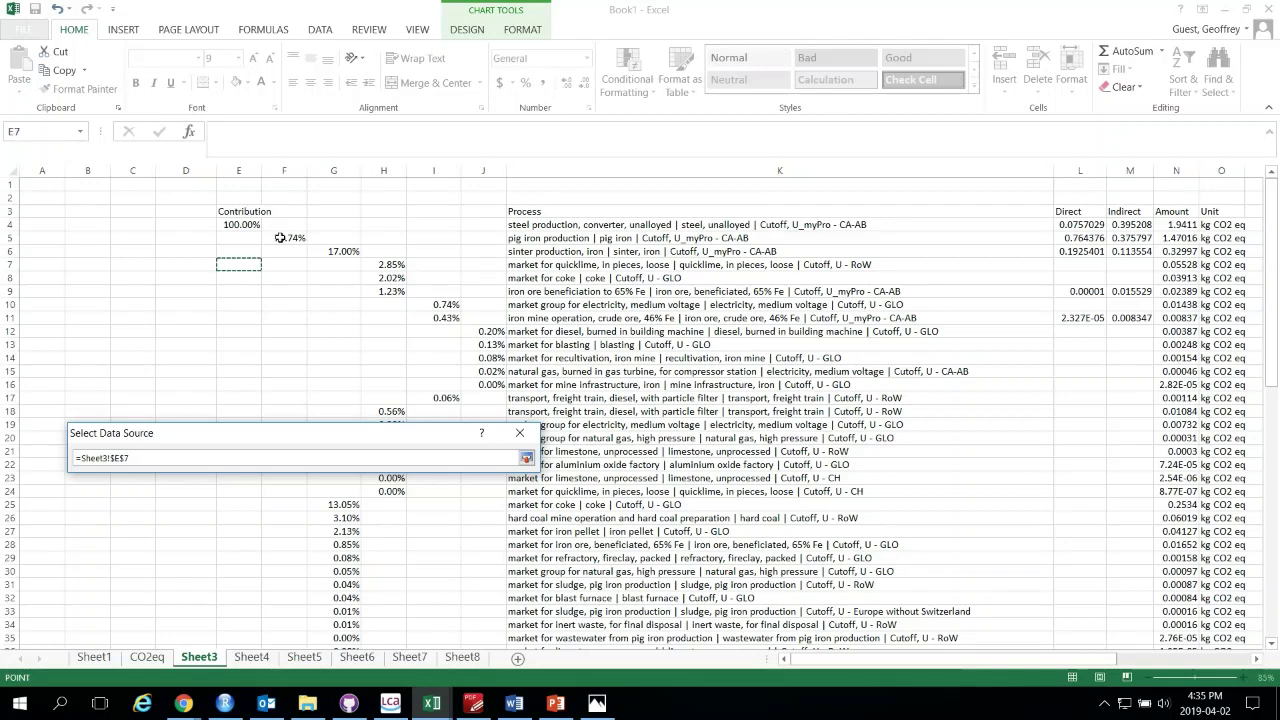
key(Return)
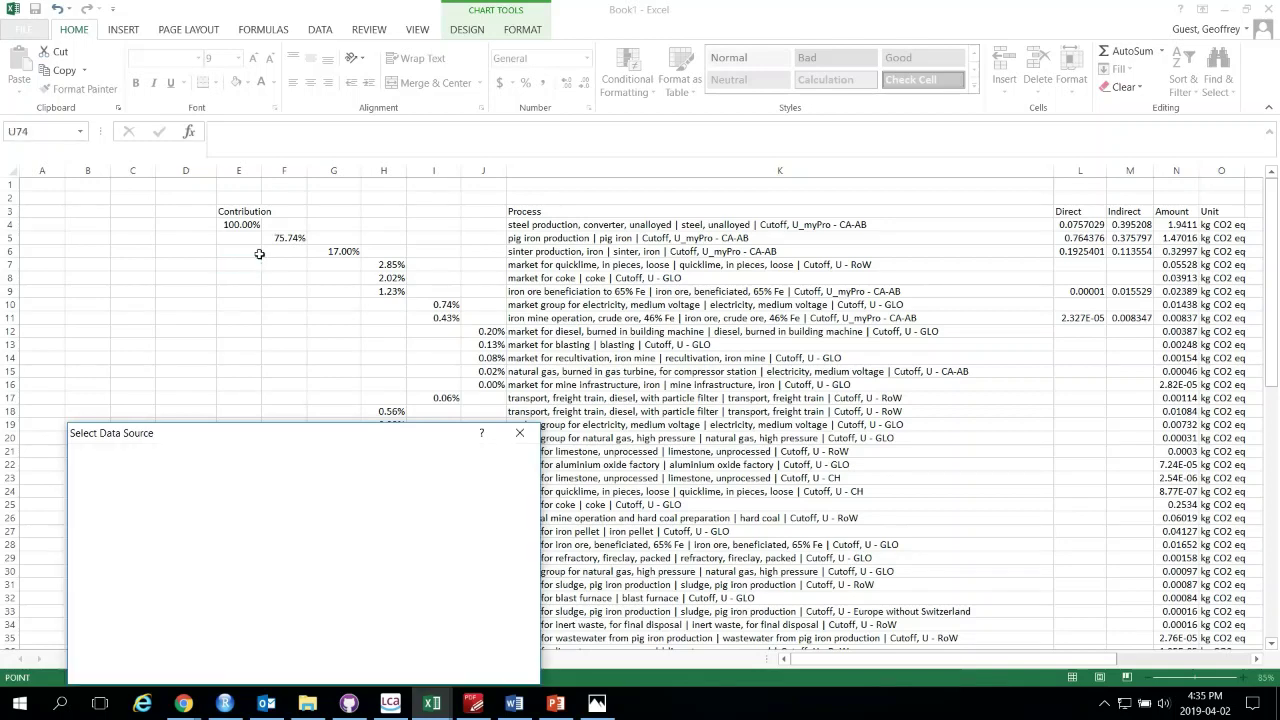
click(518, 437)
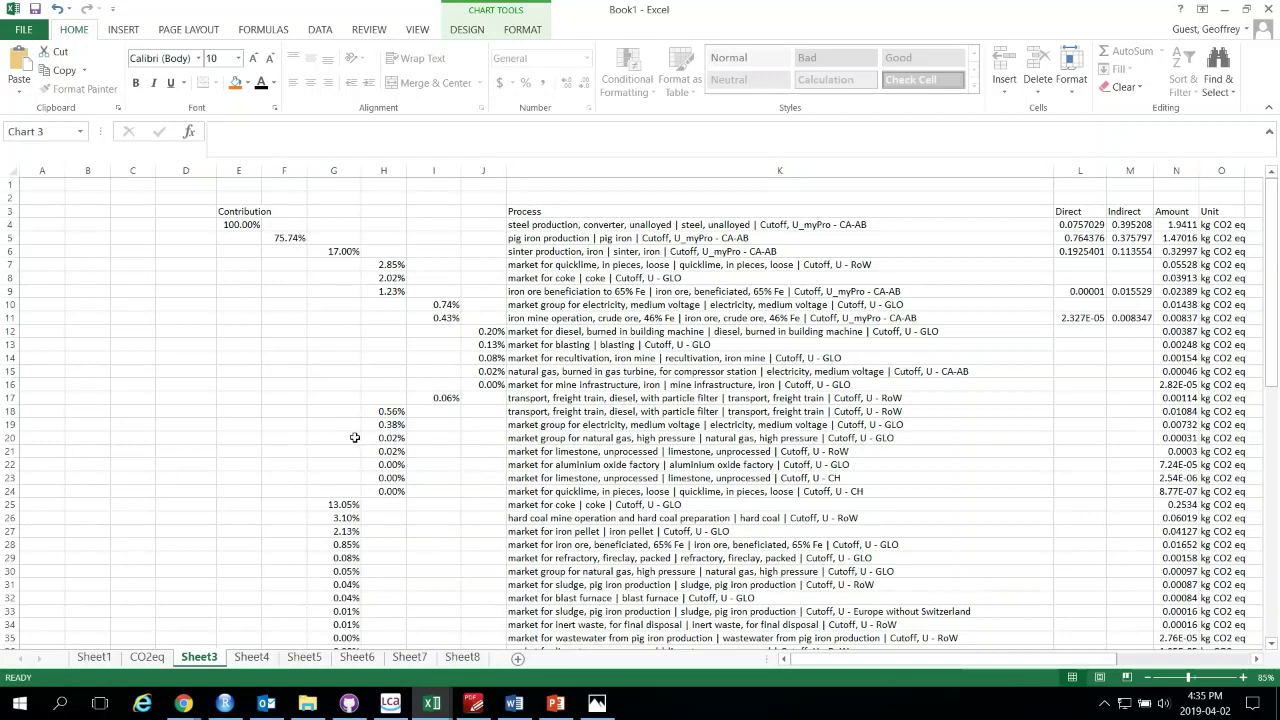
Examine the contribution percentages by tier in columns F and G of the contribution tree alongside their processes
click(270, 241)
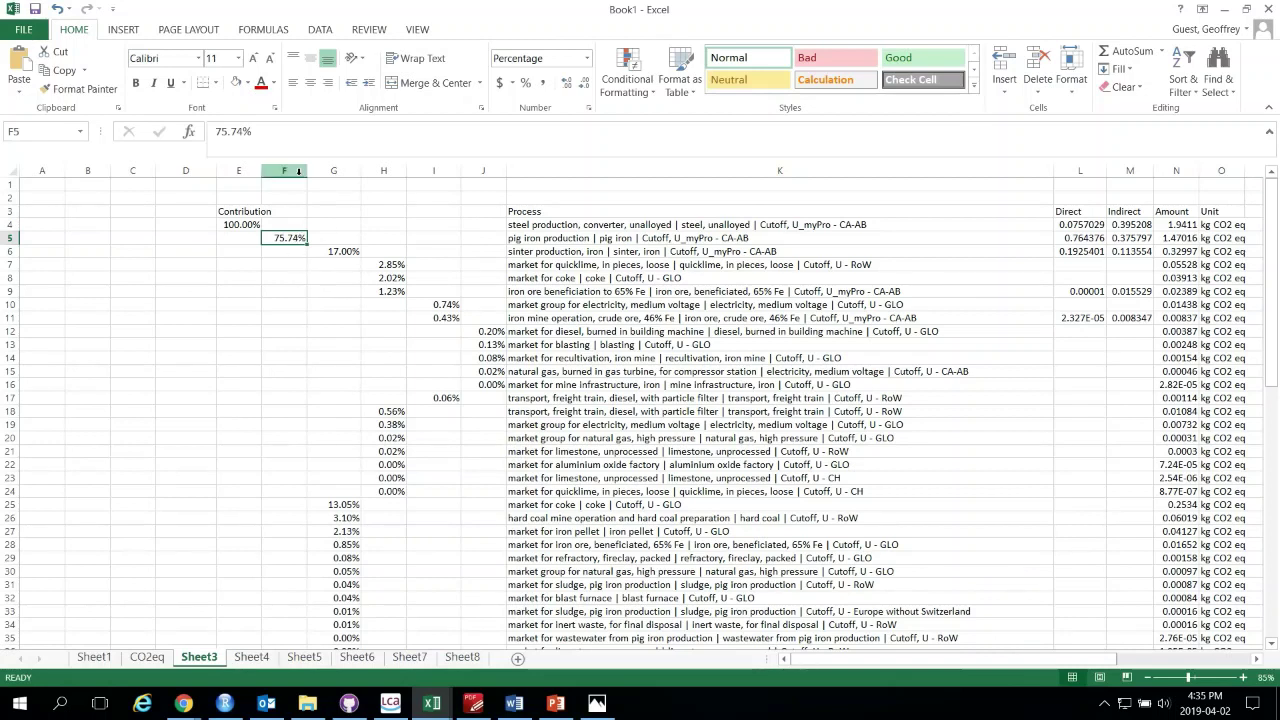
click(284, 170)
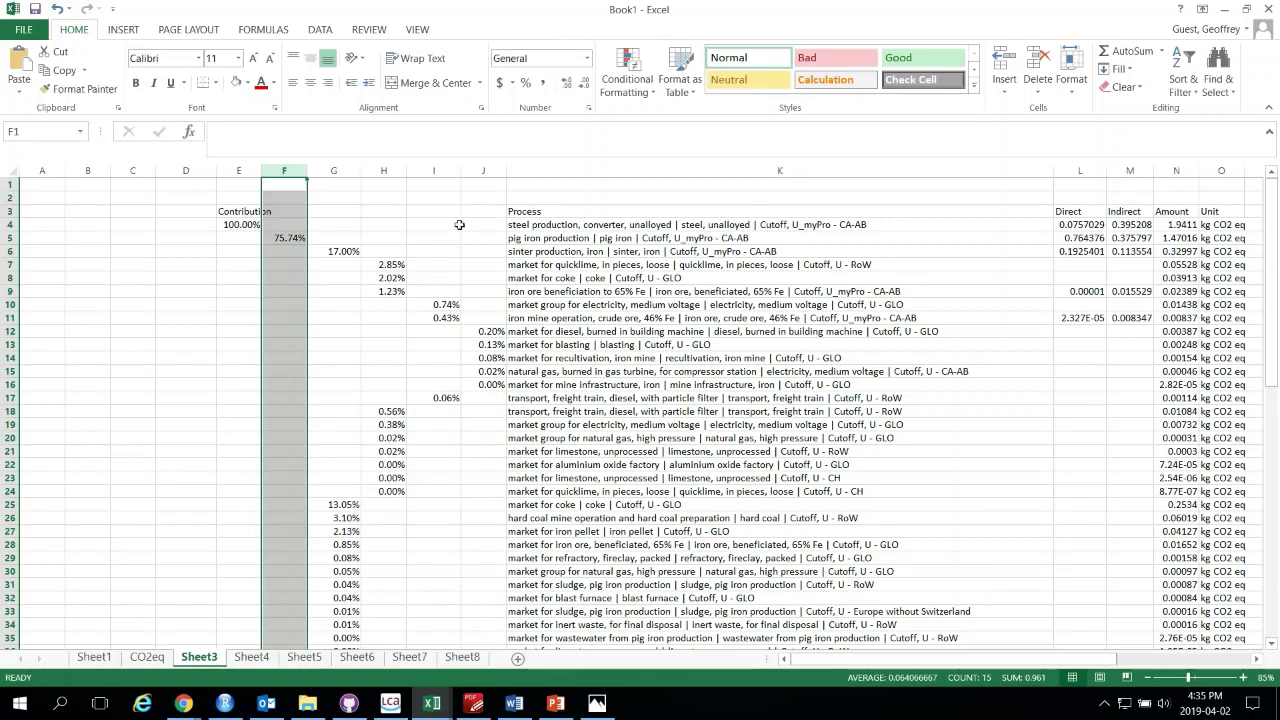
click(283, 224)
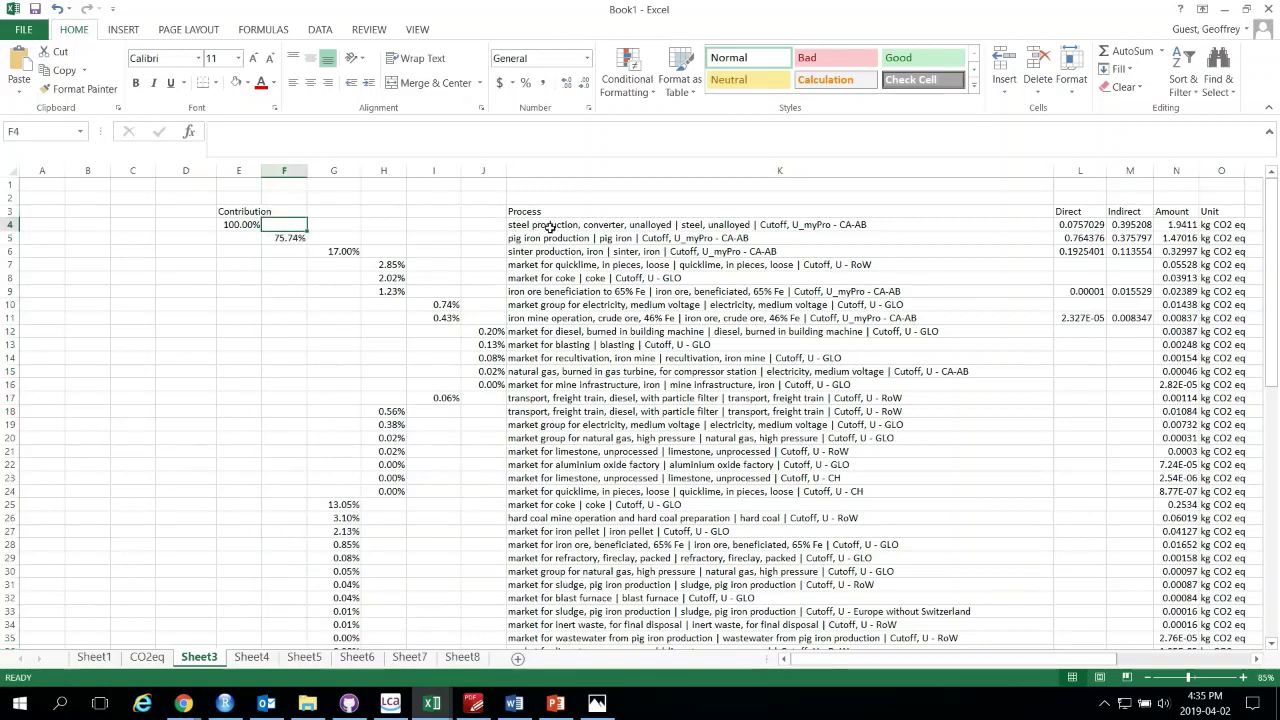
click(333, 170)
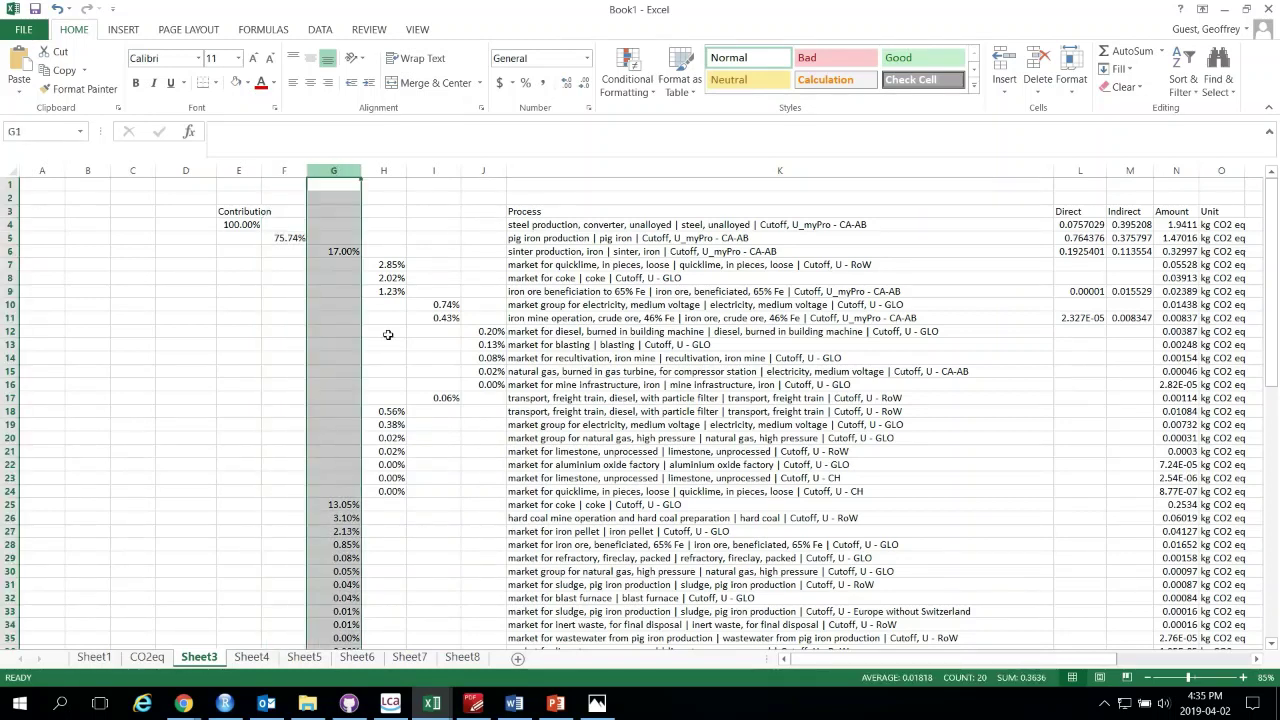